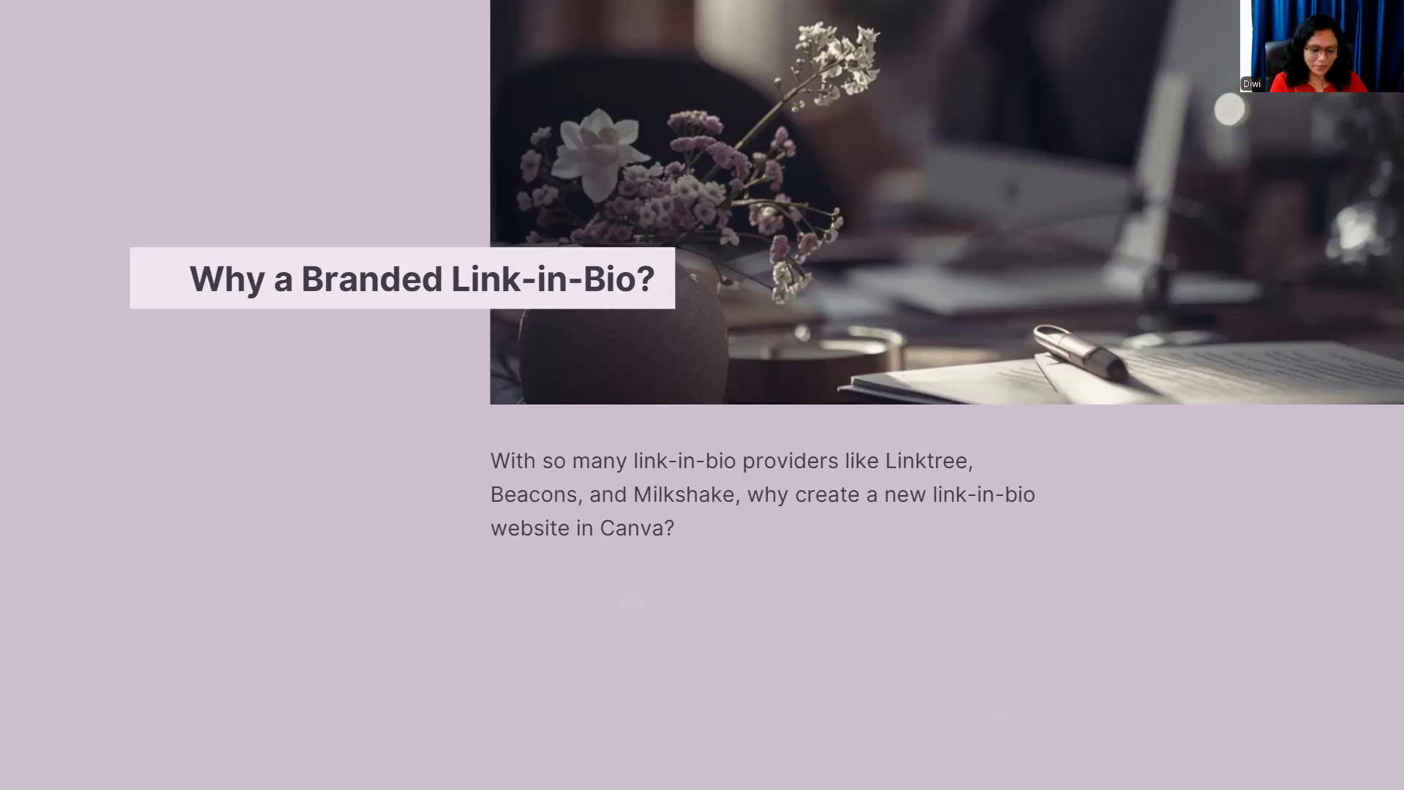
Finish the slide presentation, exit it and switch to the Bio Website template results
{"action": "key", "text": "Right"}
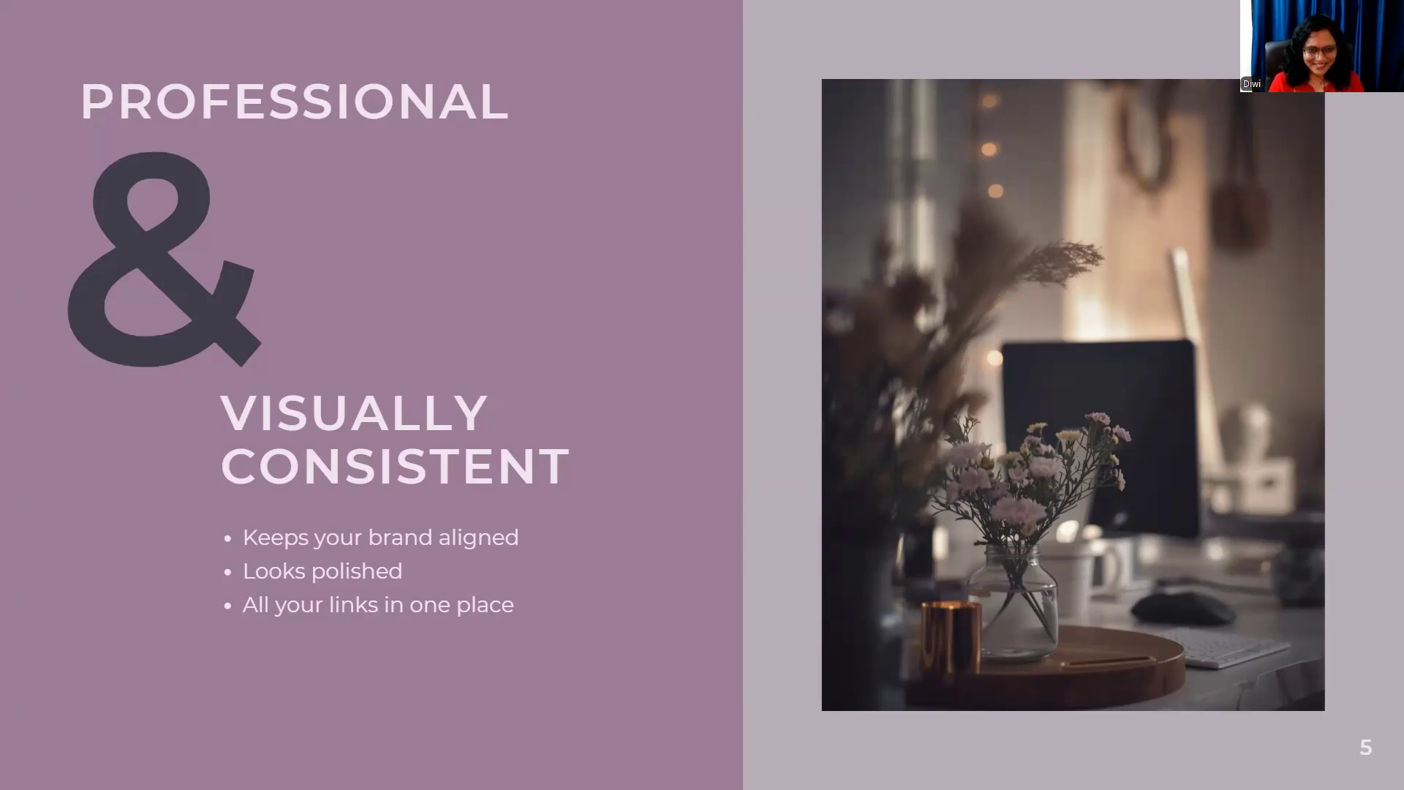
{"action": "key", "text": "Right"}
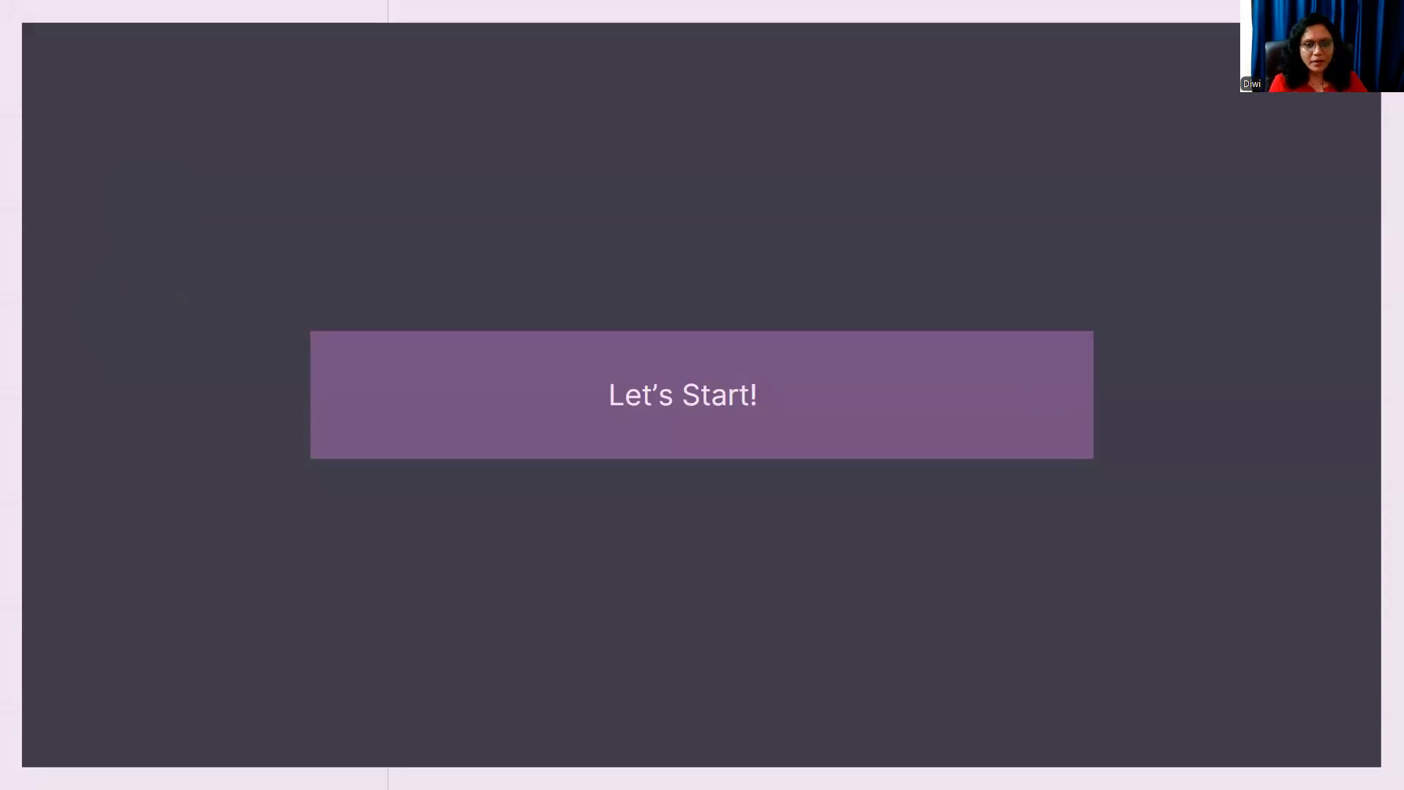
{"action": "key", "text": "Escape"}
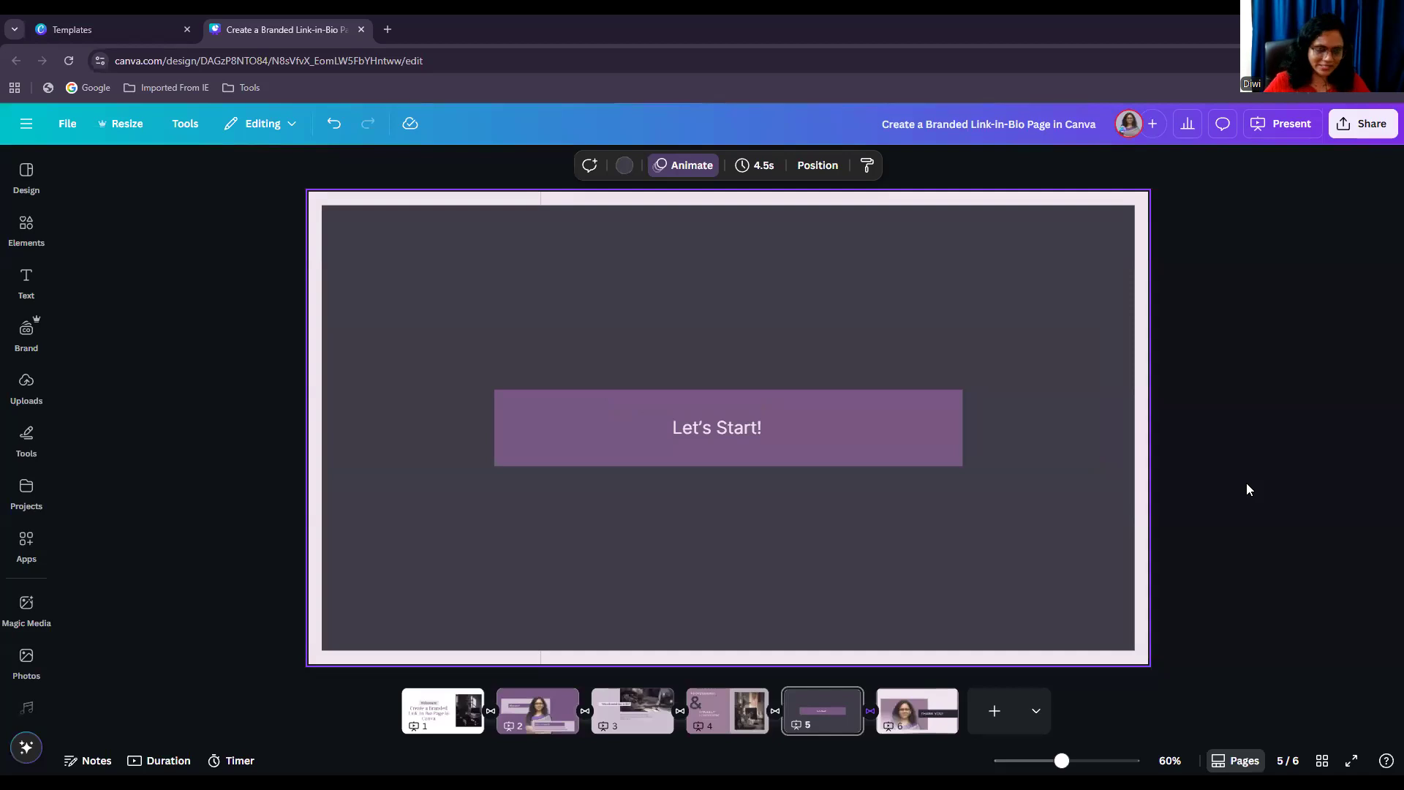
{"action": "left_click", "coordinate": [109, 28]}
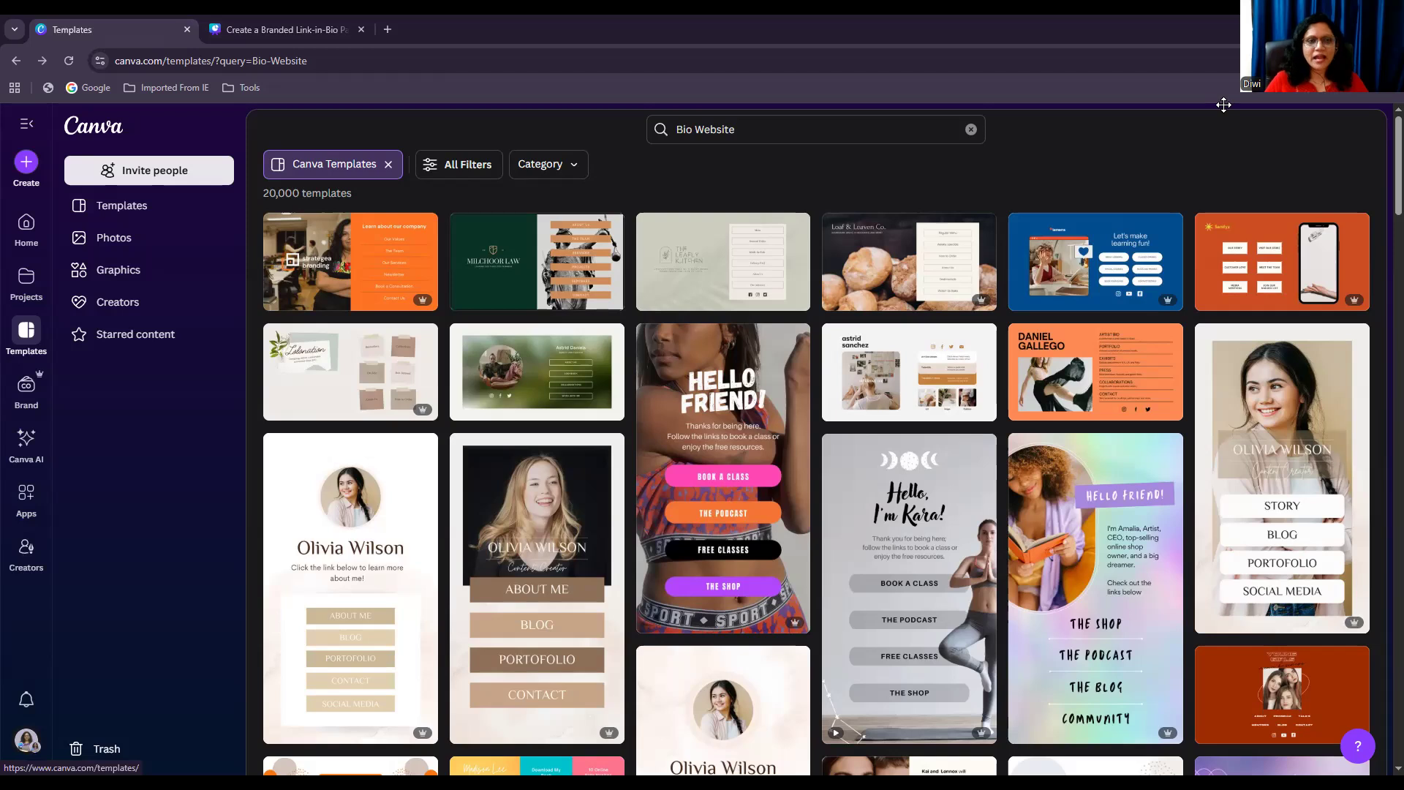
Browse the Canva templates found for "Bio Website" to compare link-in-bio layouts
{"action": "left_click", "coordinate": [768, 130]}
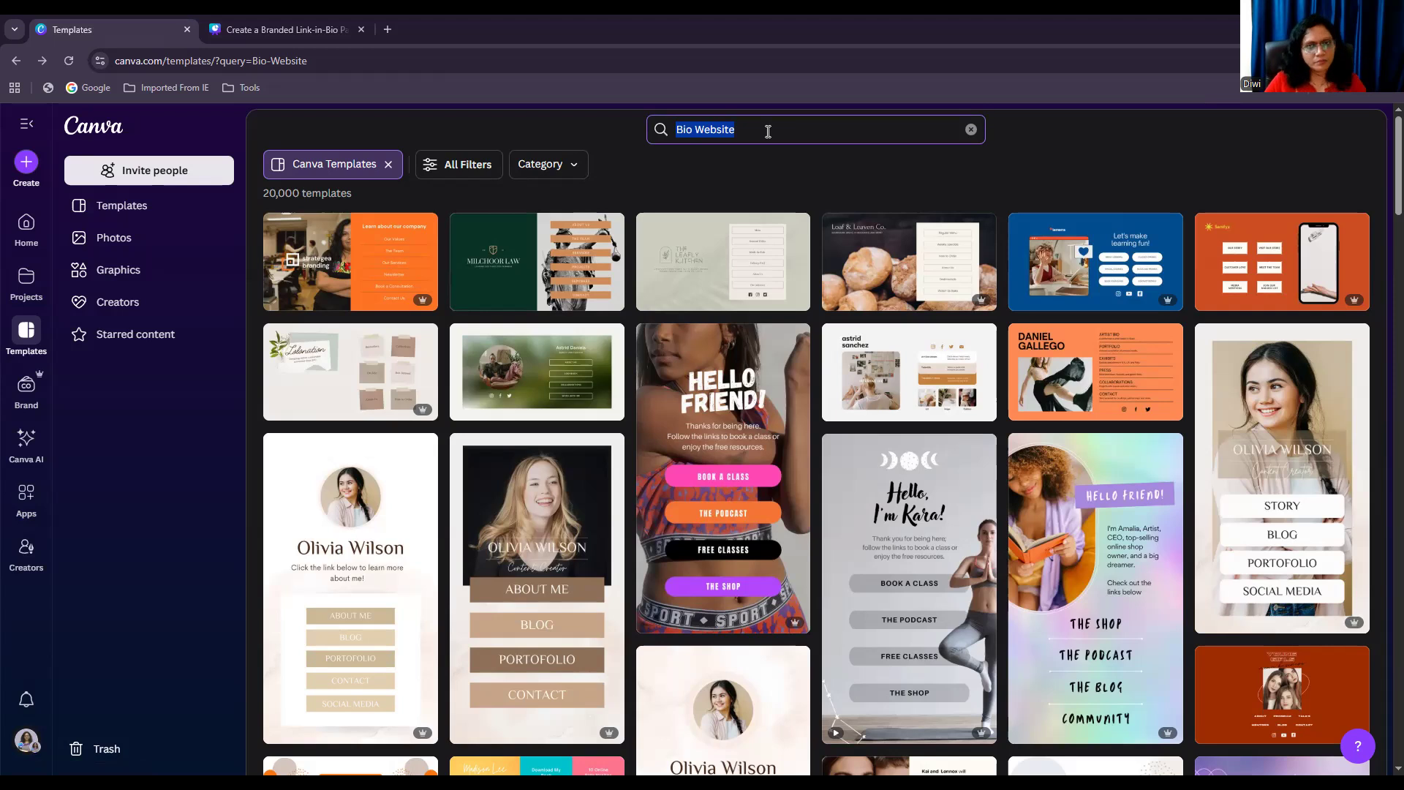
{"action": "left_click", "coordinate": [812, 172]}
{"action": "left_click", "coordinate": [725, 129]}
{"action": "left_click", "coordinate": [628, 131]}
{"action": "double_click", "coordinate": [748, 131]}
{"action": "left_click", "coordinate": [1041, 160]}
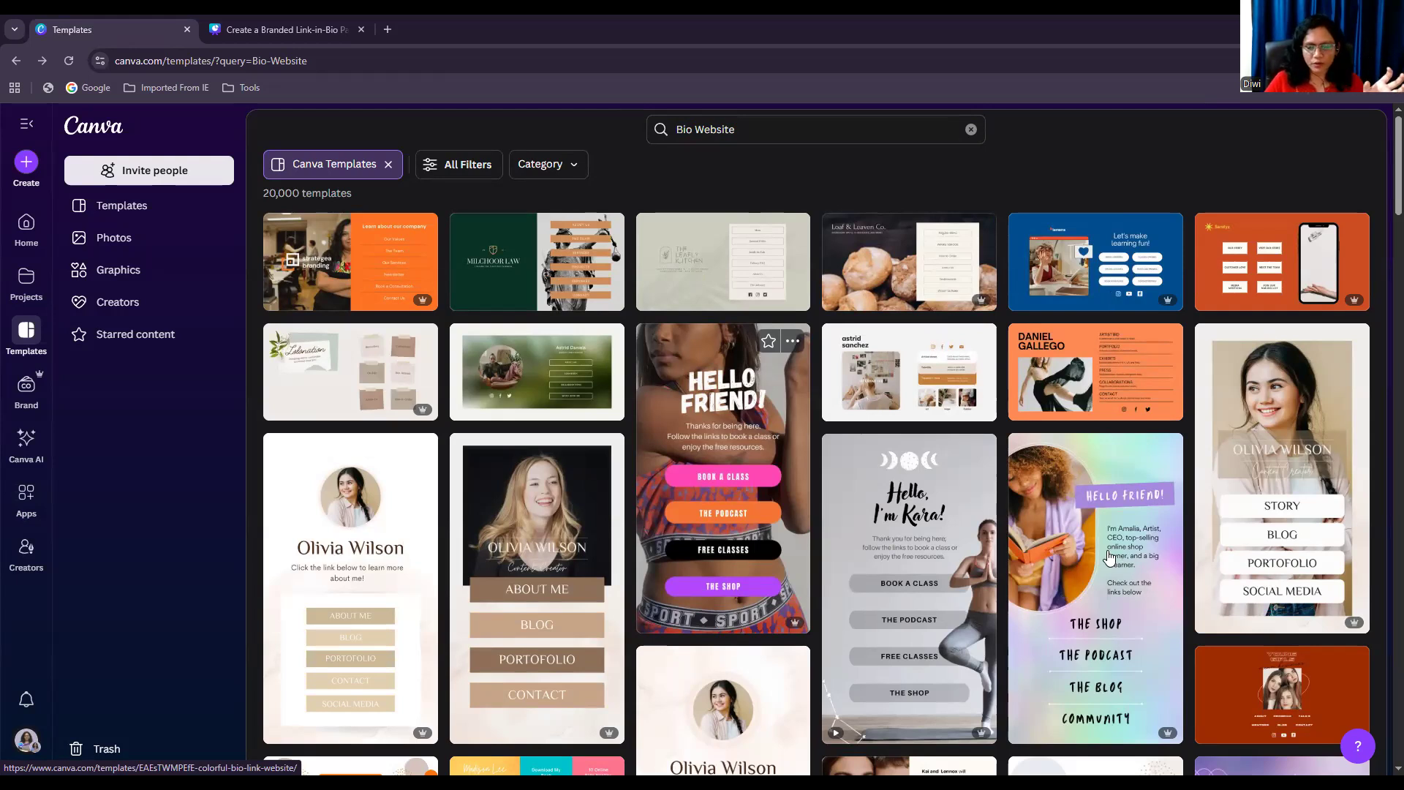
{"action": "scroll", "coordinate": [637, 128], "scroll_direction": "down", "scroll_amount": 10}
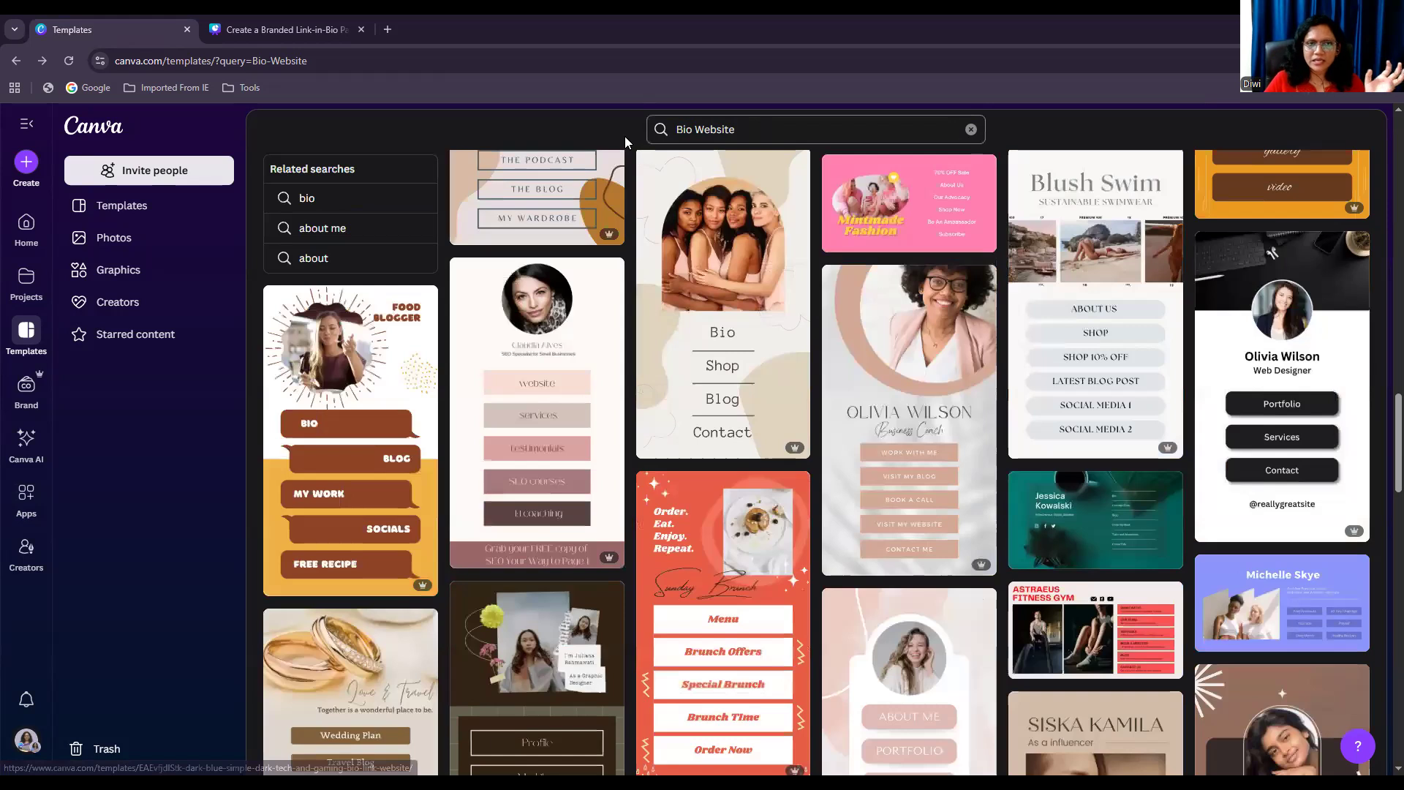
{"action": "left_click", "coordinate": [805, 136]}
{"action": "scroll", "coordinate": [818, 306], "scroll_direction": "down", "scroll_amount": 1}
{"action": "scroll", "coordinate": [818, 306], "scroll_direction": "down", "scroll_amount": 10}
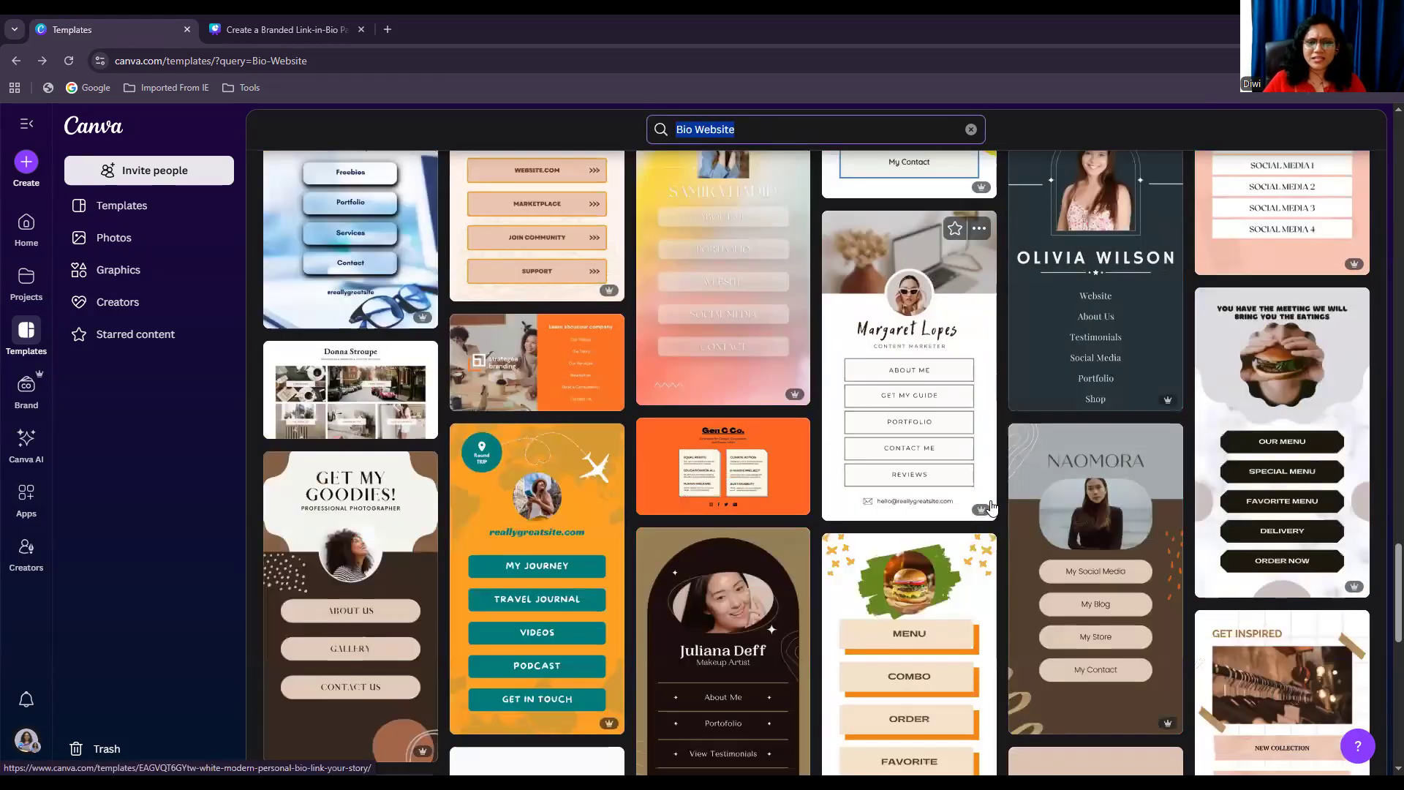
{"action": "scroll", "coordinate": [991, 507], "scroll_direction": "down", "scroll_amount": 2}
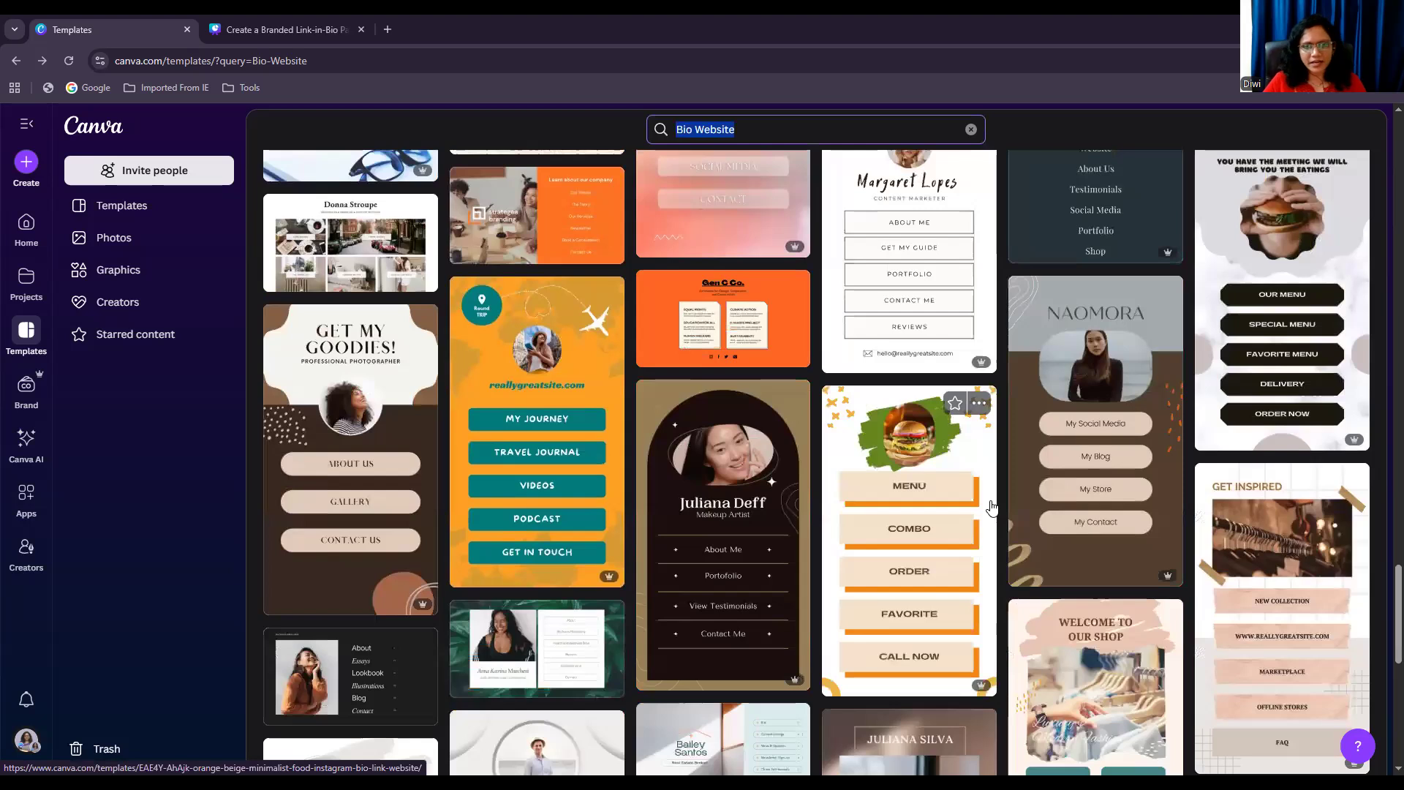
{"action": "scroll", "coordinate": [992, 507], "scroll_direction": "down", "scroll_amount": 8}
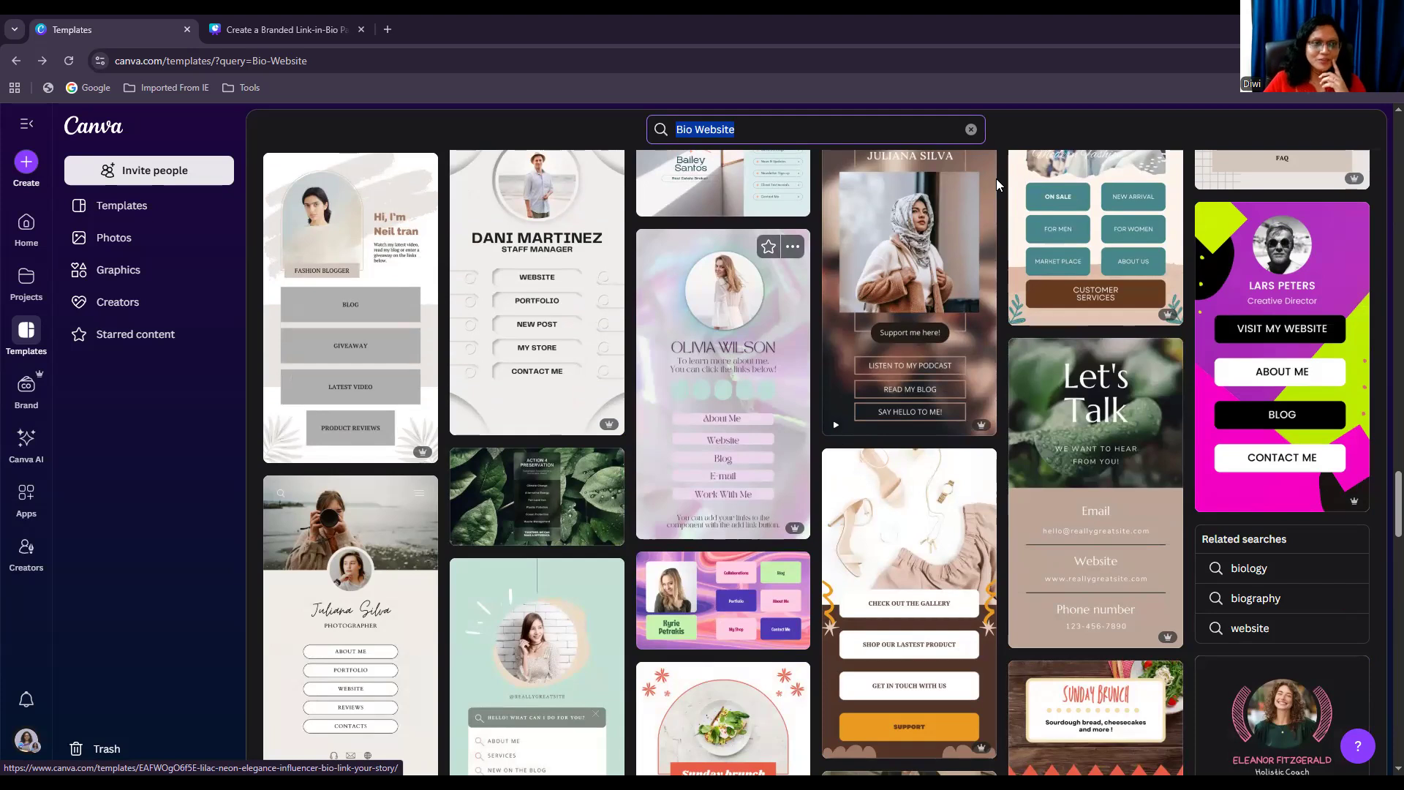
{"action": "key", "text": "Return"}
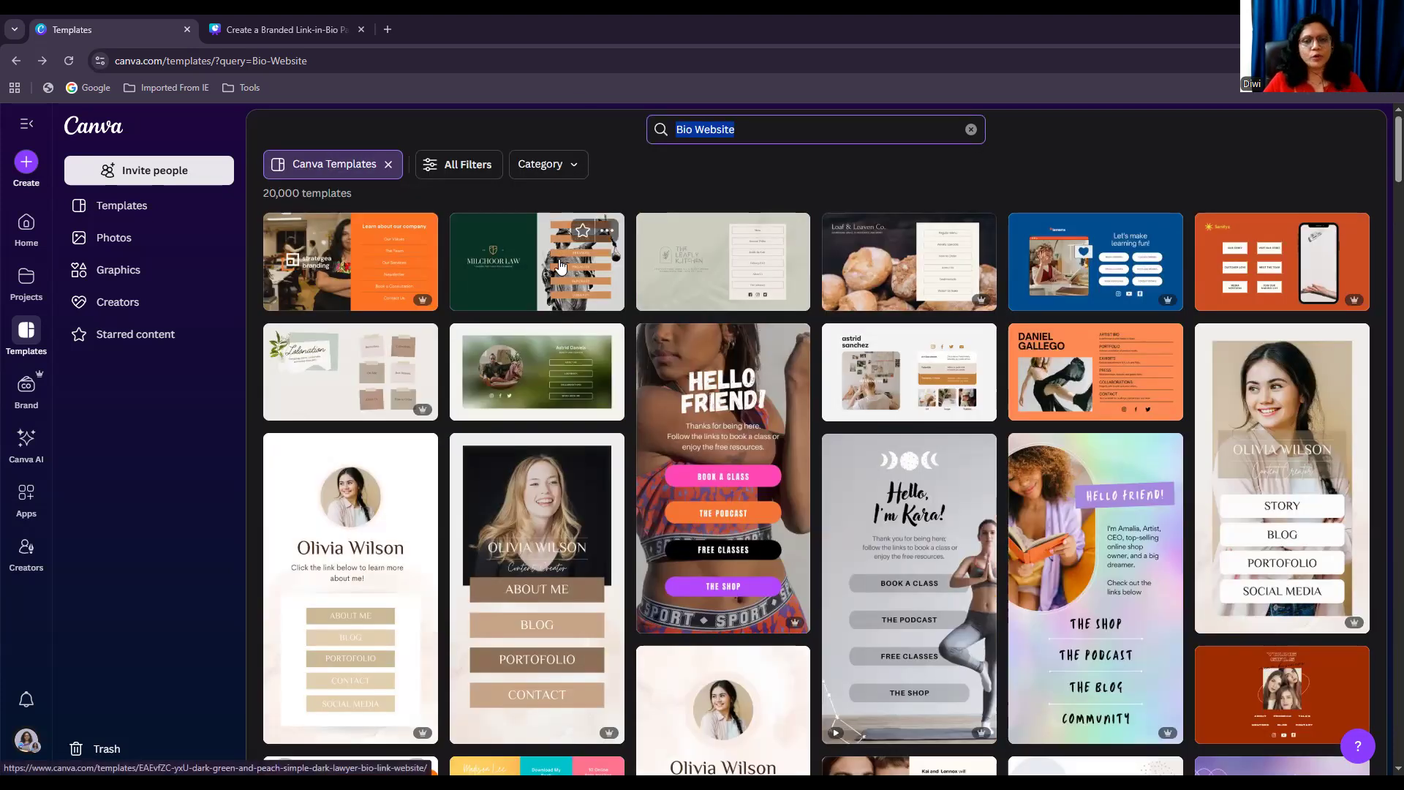
Open the Dark Green and Peach Simple Dark Lawyer Bio-Link Website template for editing and dismiss its notice
{"action": "left_click", "coordinate": [560, 263]}
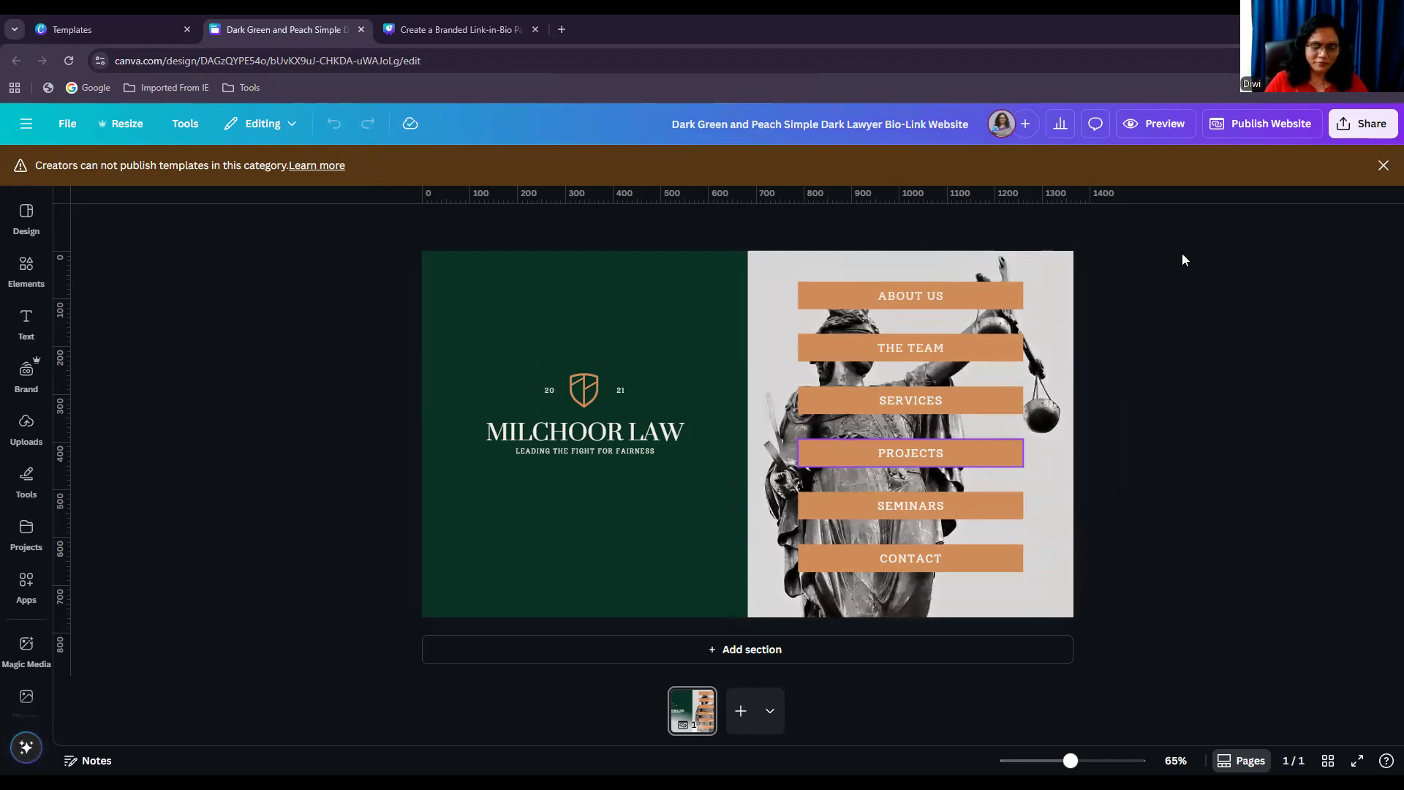
{"action": "left_click", "coordinate": [1383, 165]}
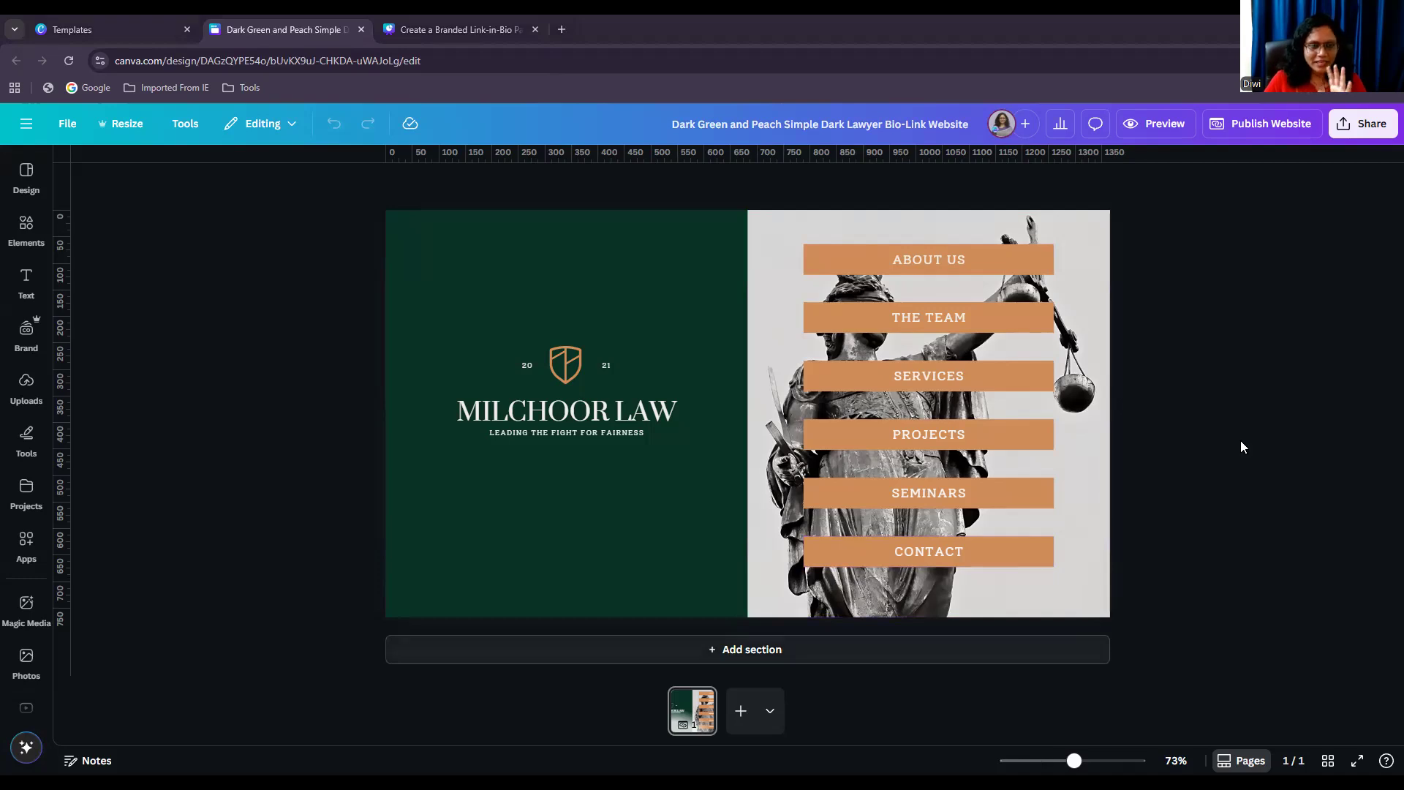
Delete the statue photo and the Milchoor Law logo with its text from the page
{"action": "left_click", "coordinate": [770, 247]}
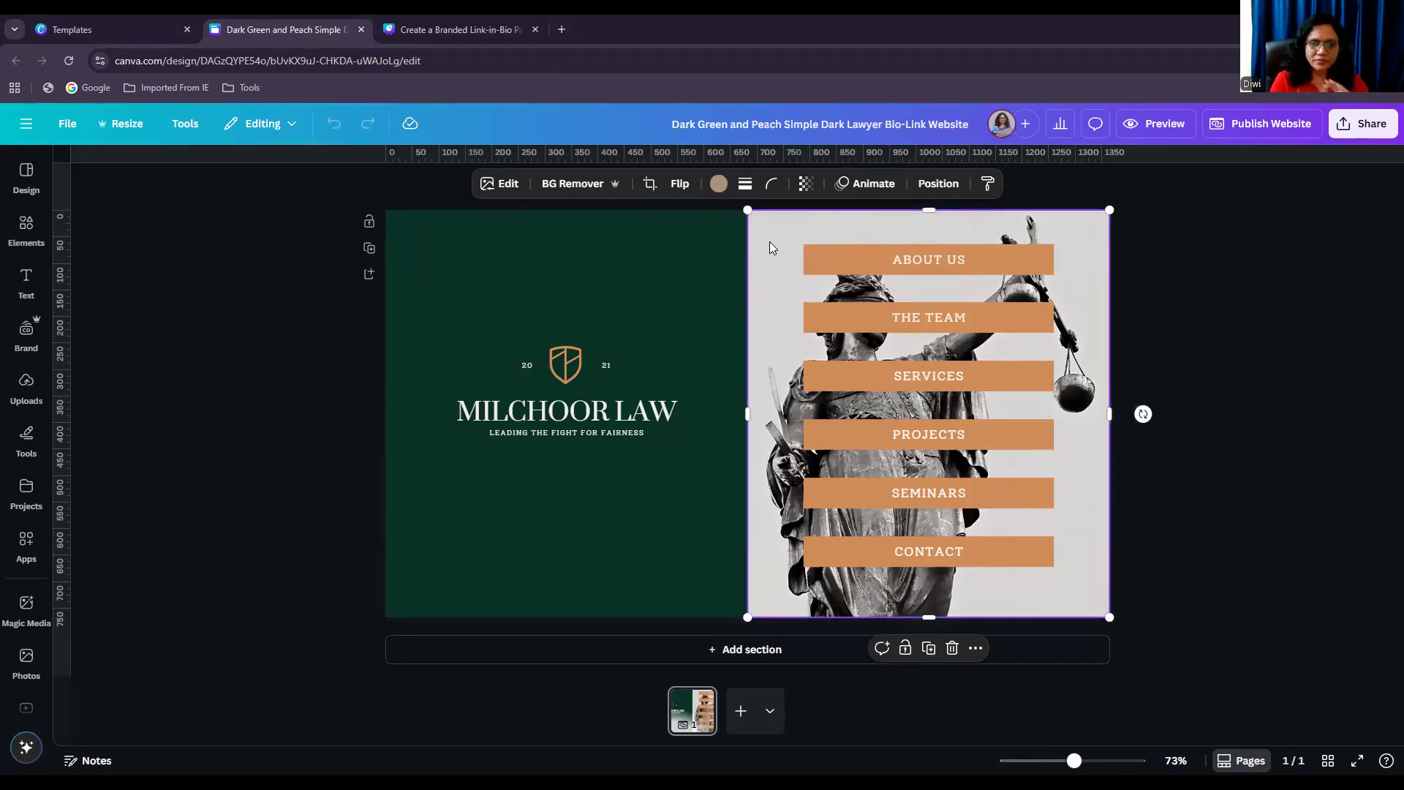
{"action": "key", "text": "Delete"}
{"action": "left_click_drag", "start_coordinate": [623, 498], "coordinate": [445, 241]}
{"action": "key", "text": "Delete"}
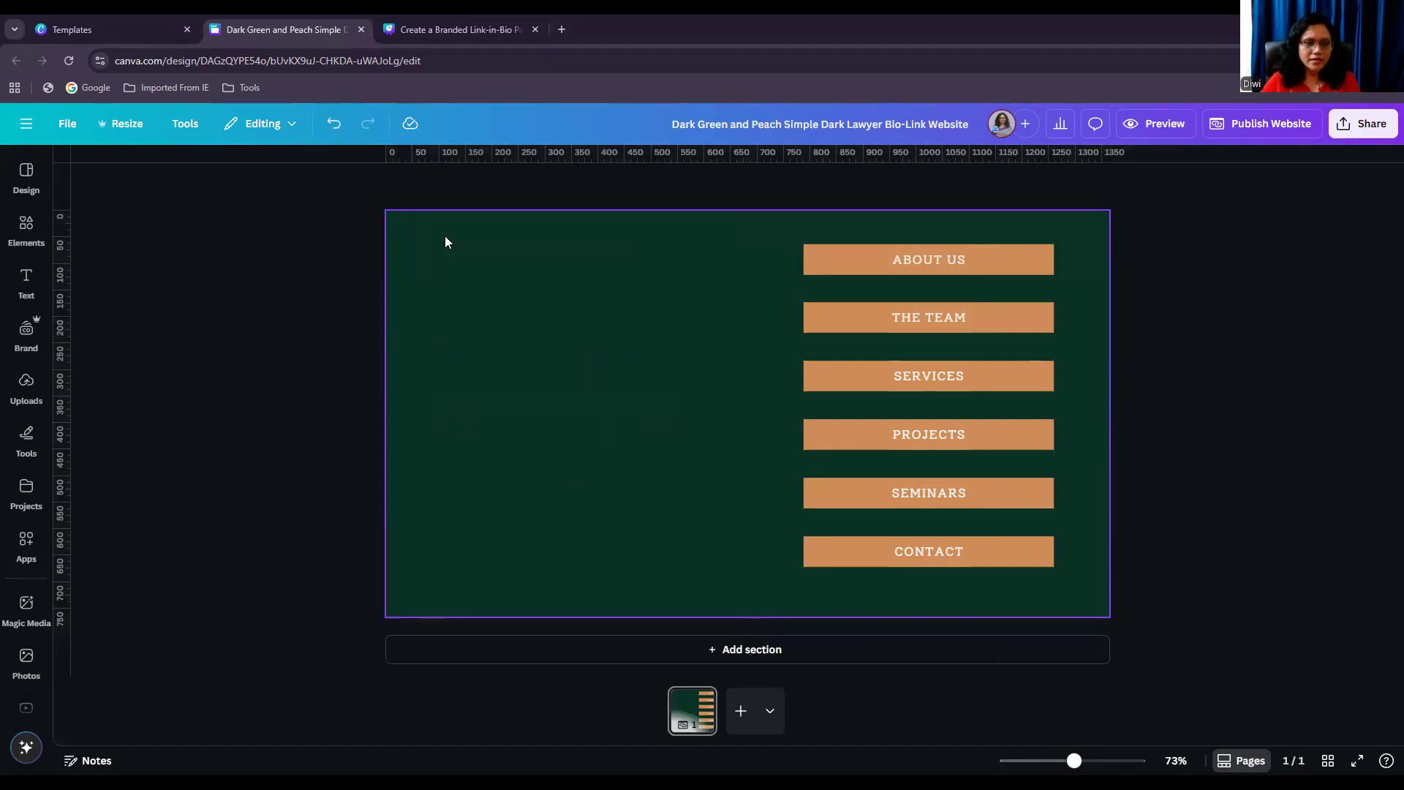
Move all six link buttons together into the left half of the page
{"action": "left_click_drag", "start_coordinate": [1062, 581], "coordinate": [779, 171]}
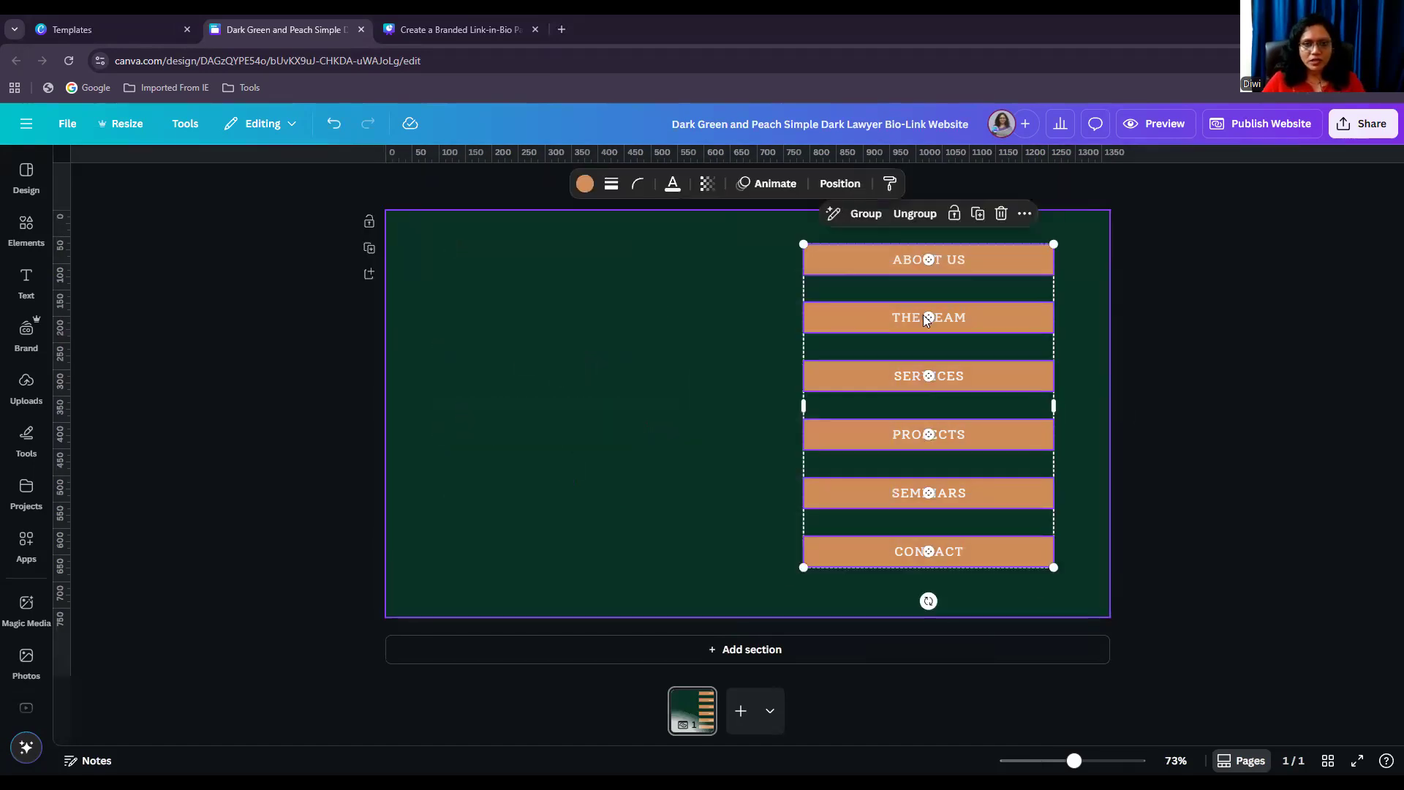
{"action": "key", "text": "shift+Left"}
{"action": "key", "text": "shift+Left"}
{"action": "key", "text": "shift+Left"}
{"action": "key", "text": "shift+Left"}
{"action": "key", "text": "shift+Left"}
{"action": "key", "text": "shift+Left"}
{"action": "key", "text": "shift+Left"}
{"action": "key", "text": "shift+Left"}
{"action": "key", "text": "shift+Left"}
{"action": "key", "text": "shift+Left"}
{"action": "key", "text": "shift+Left"}
{"action": "key", "text": "shift+Left"}
{"action": "key", "text": "shift+Left"}
{"action": "key", "text": "shift+Left"}
{"action": "key", "text": "shift+Left"}
{"action": "key", "text": "shift+Left"}
{"action": "key", "text": "shift+Left"}
{"action": "key", "text": "shift+Left"}
{"action": "key", "text": "shift+Left"}
{"action": "key", "text": "shift+Left"}
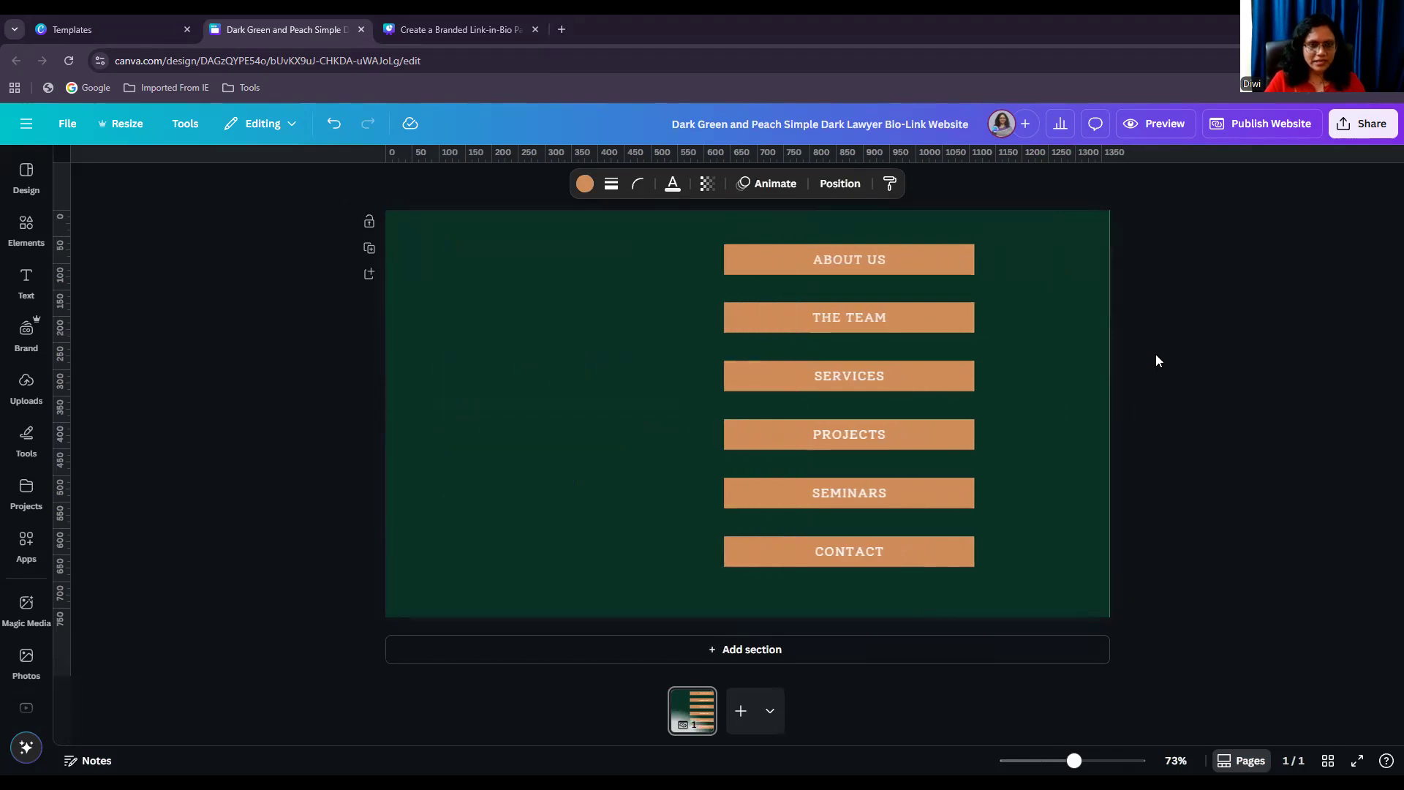
{"action": "key", "text": "shift+Left"}
{"action": "key", "text": "shift+Left"}
{"action": "key", "text": "shift+Left"}
{"action": "key", "text": "shift+Left"}
{"action": "key", "text": "shift+Left"}
{"action": "key", "text": "shift+Left"}
{"action": "key", "text": "shift+Left"}
{"action": "key", "text": "shift+Left"}
{"action": "key", "text": "shift+Left"}
{"action": "key", "text": "shift+Left"}
{"action": "key", "text": "shift+Left"}
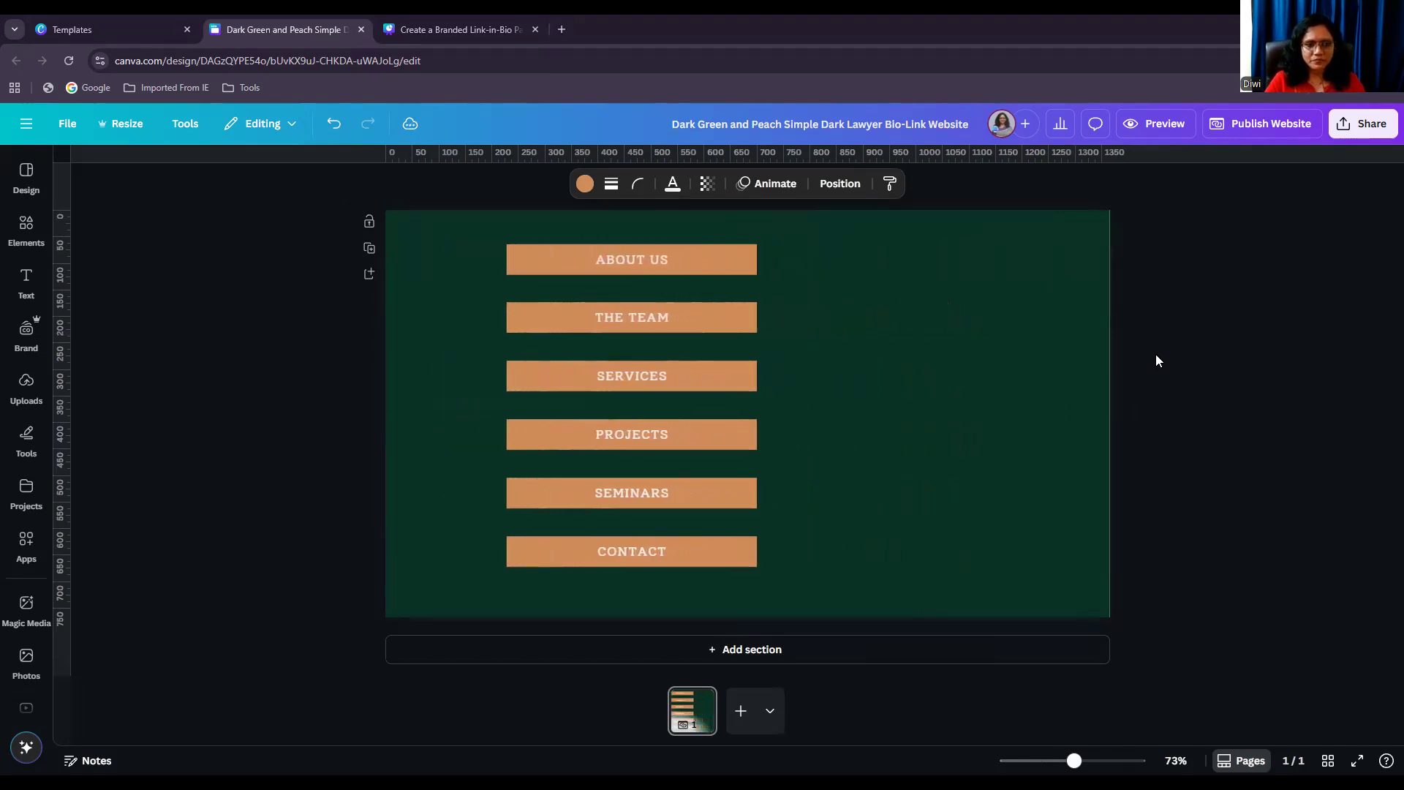
{"action": "key", "text": "shift+Left"}
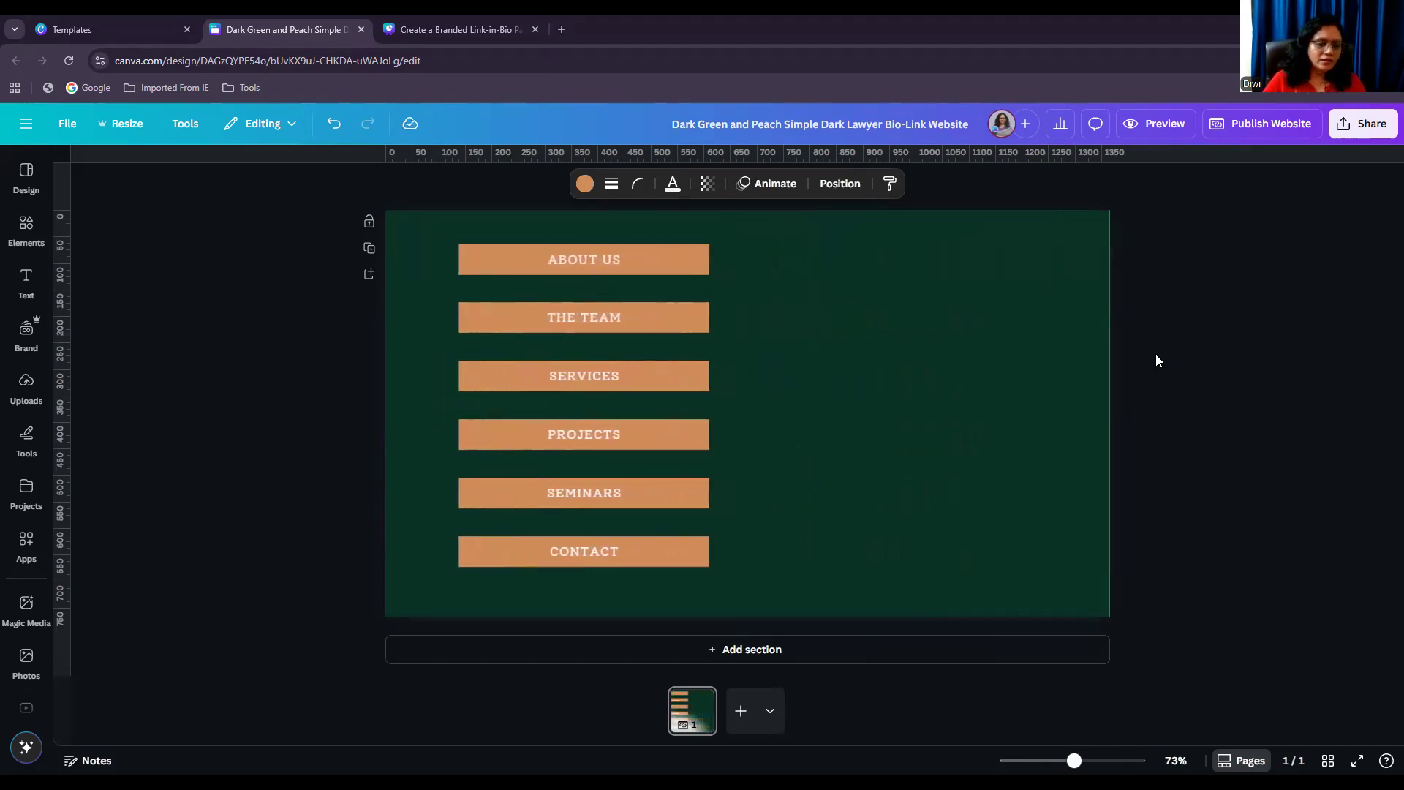
Paste the portrait photo into the empty right half of the page, enlarge it and position it there
{"action": "left_click", "coordinate": [831, 363]}
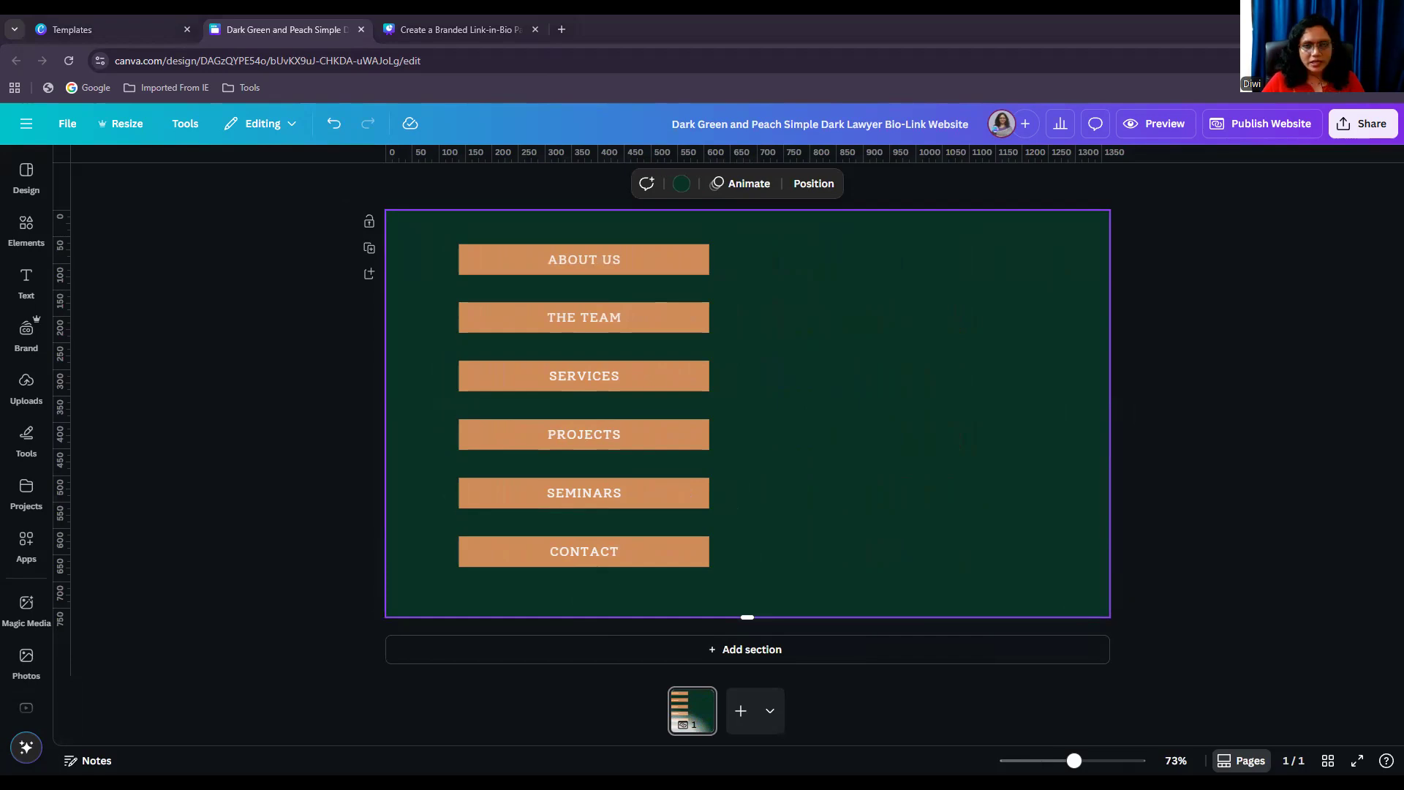
{"action": "key", "text": "ctrl+v"}
{"action": "left_click_drag", "start_coordinate": [834, 446], "coordinate": [981, 437]}
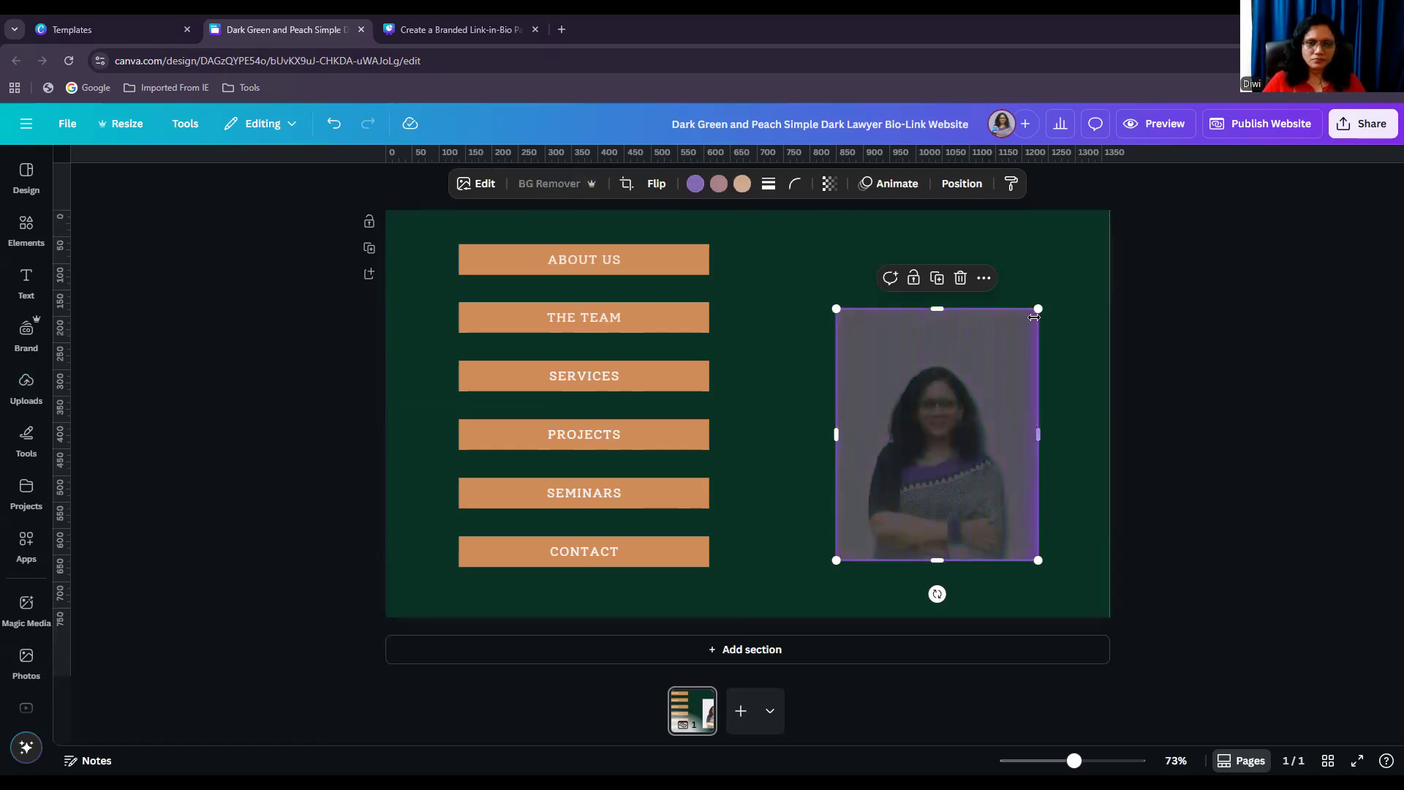
{"action": "left_click_drag", "start_coordinate": [1039, 308], "coordinate": [1077, 259]}
{"action": "left_click_drag", "start_coordinate": [954, 395], "coordinate": [931, 375]}
{"action": "left_click_drag", "start_coordinate": [1055, 542], "coordinate": [1067, 557]}
{"action": "left_click_drag", "start_coordinate": [998, 484], "coordinate": [920, 477]}
{"action": "left_click", "coordinate": [1142, 551]}
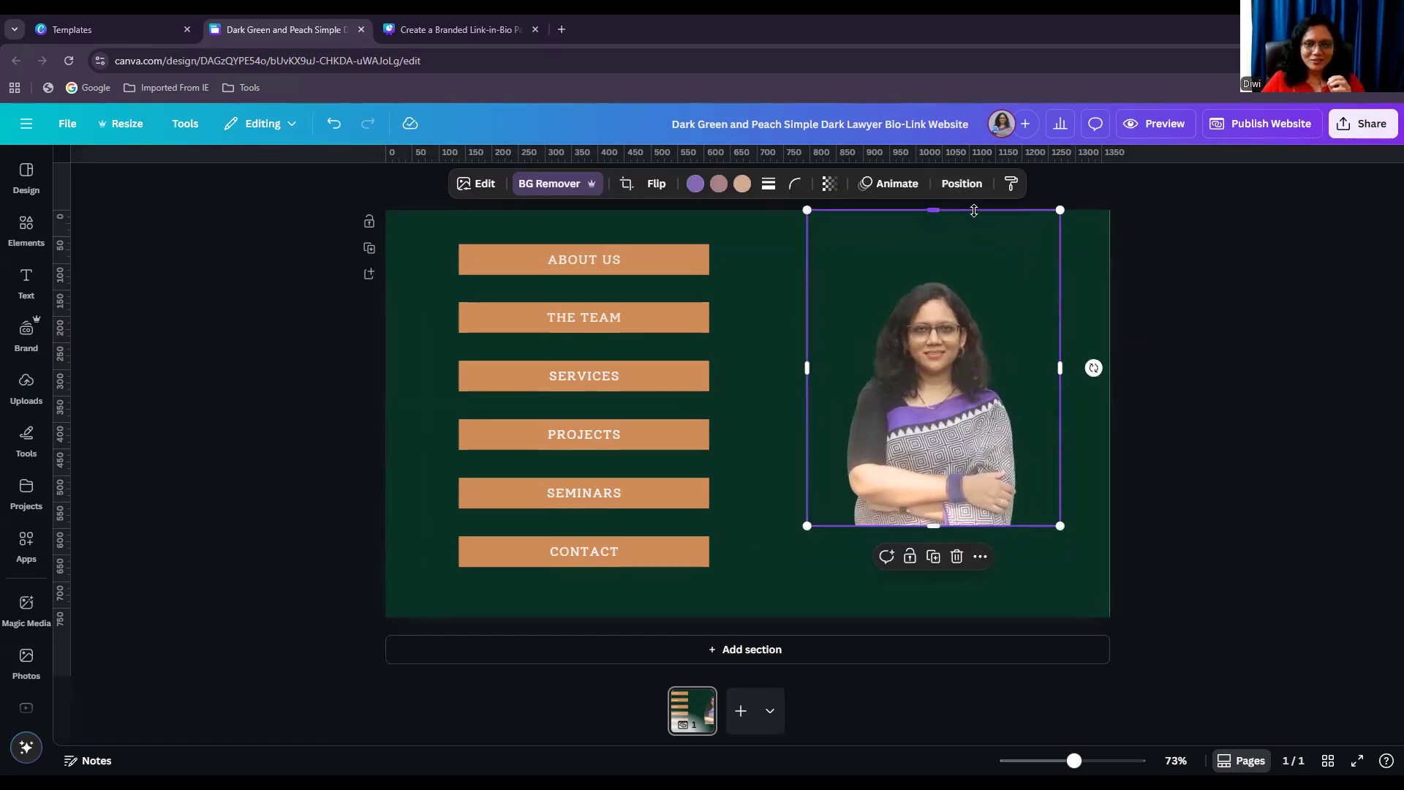
{"action": "left_click", "coordinate": [1170, 368]}
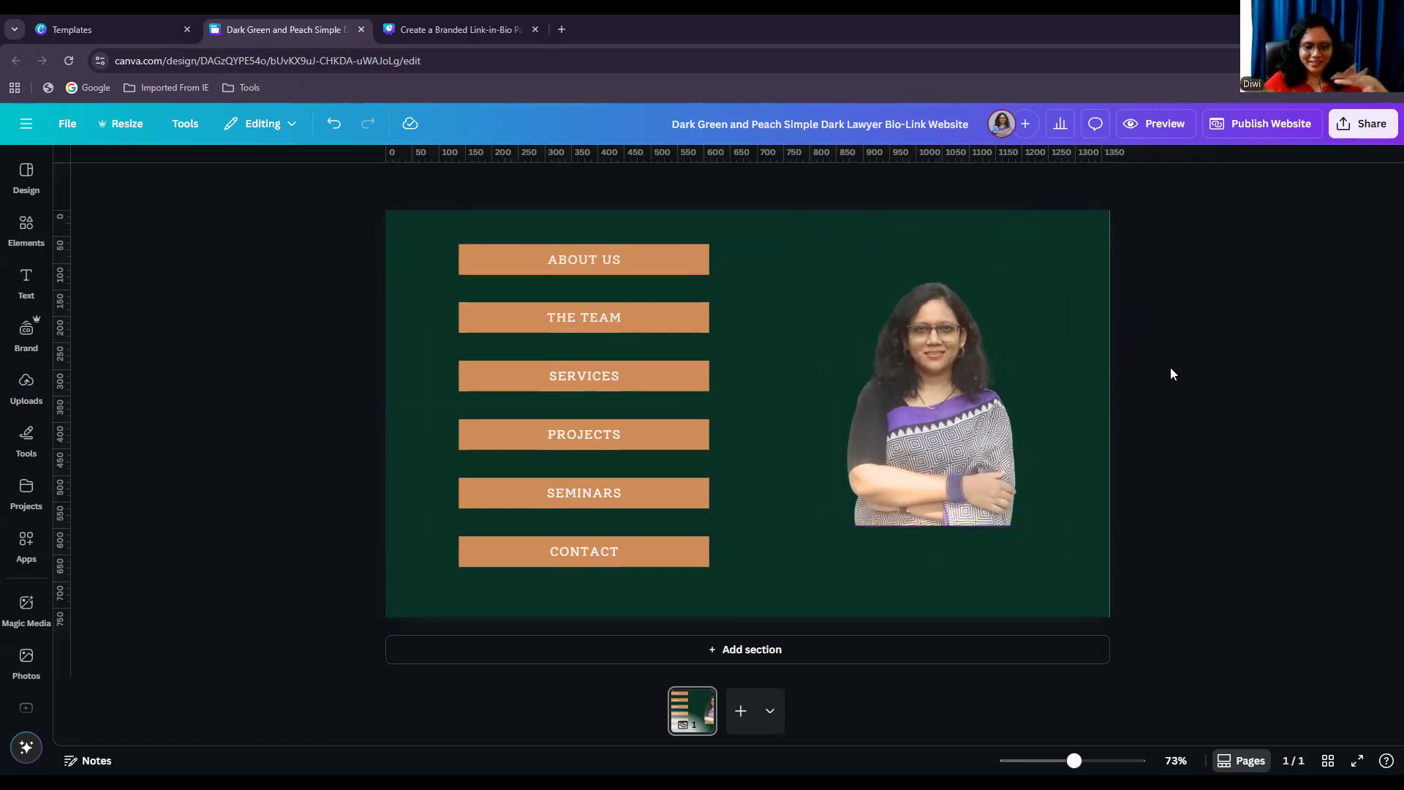
Add a dark red square and reshape it into a wide rectangle covering the lower edge of the portrait
{"action": "key", "text": "ctrl+v"}
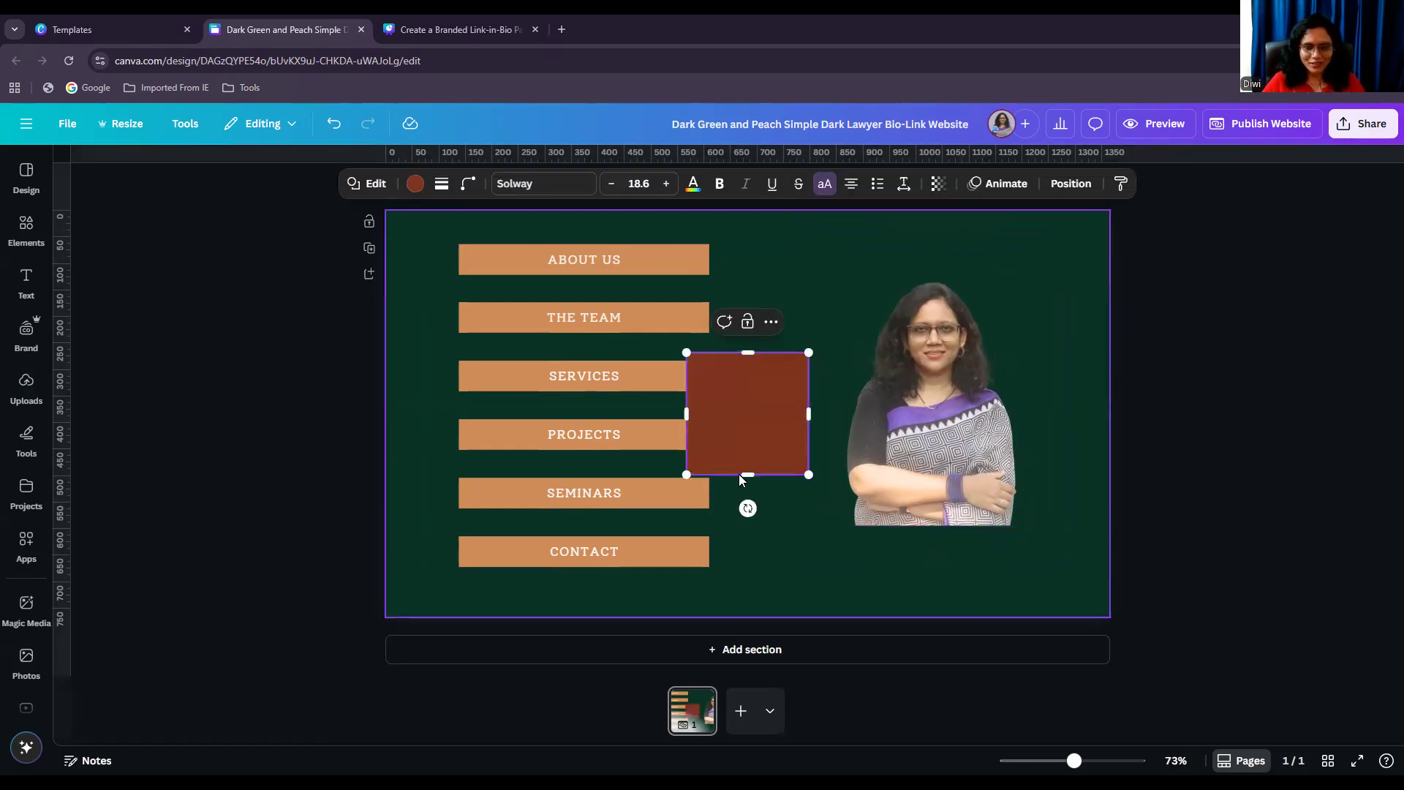
{"action": "left_click_drag", "start_coordinate": [788, 442], "coordinate": [1038, 534]}
{"action": "left_click_drag", "start_coordinate": [1017, 445], "coordinate": [1017, 493]}
{"action": "left_click_drag", "start_coordinate": [979, 537], "coordinate": [991, 539]}
{"action": "left_click", "coordinate": [1073, 561]}
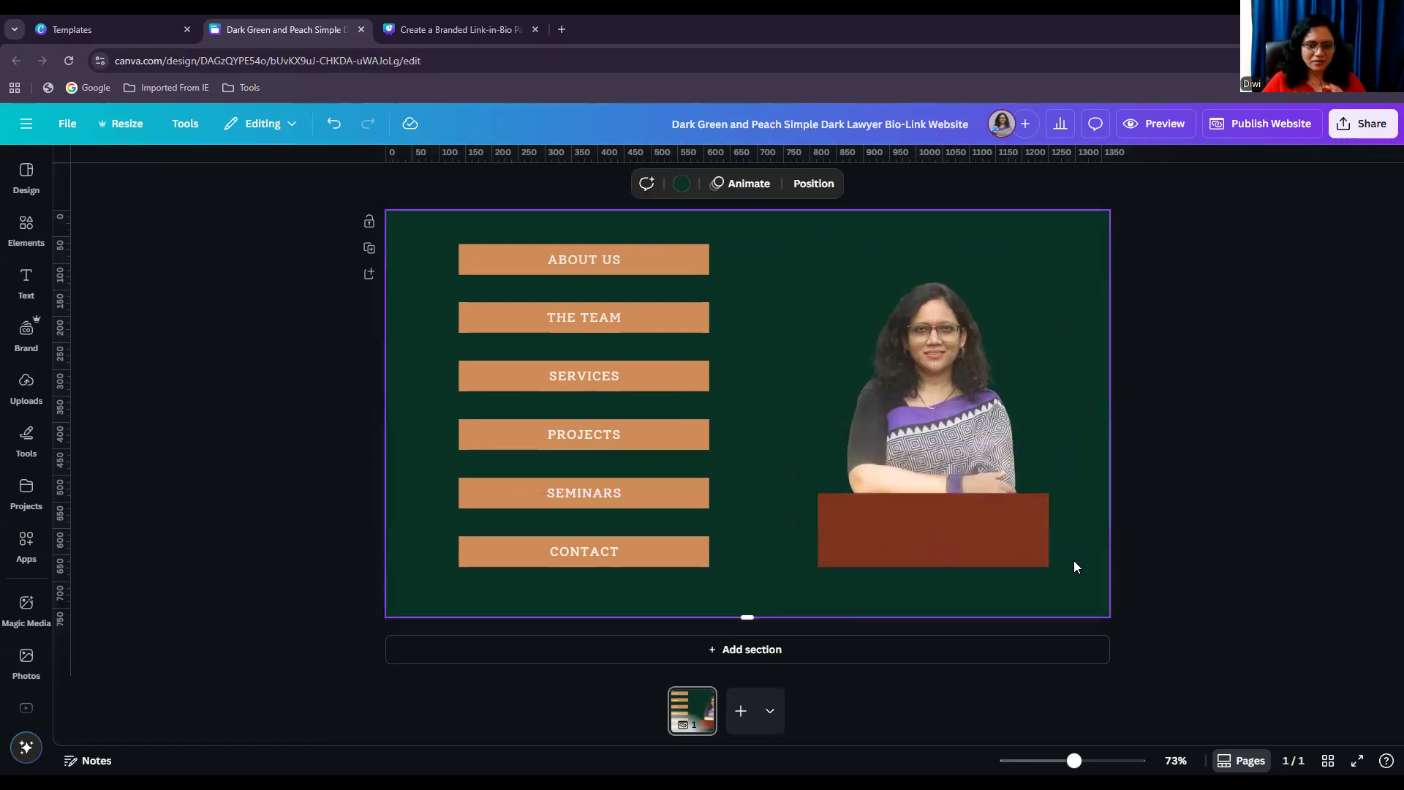
Add a text box on the upper part of the dark red rectangle and enter the person's full name
{"action": "left_click", "coordinate": [878, 531]}
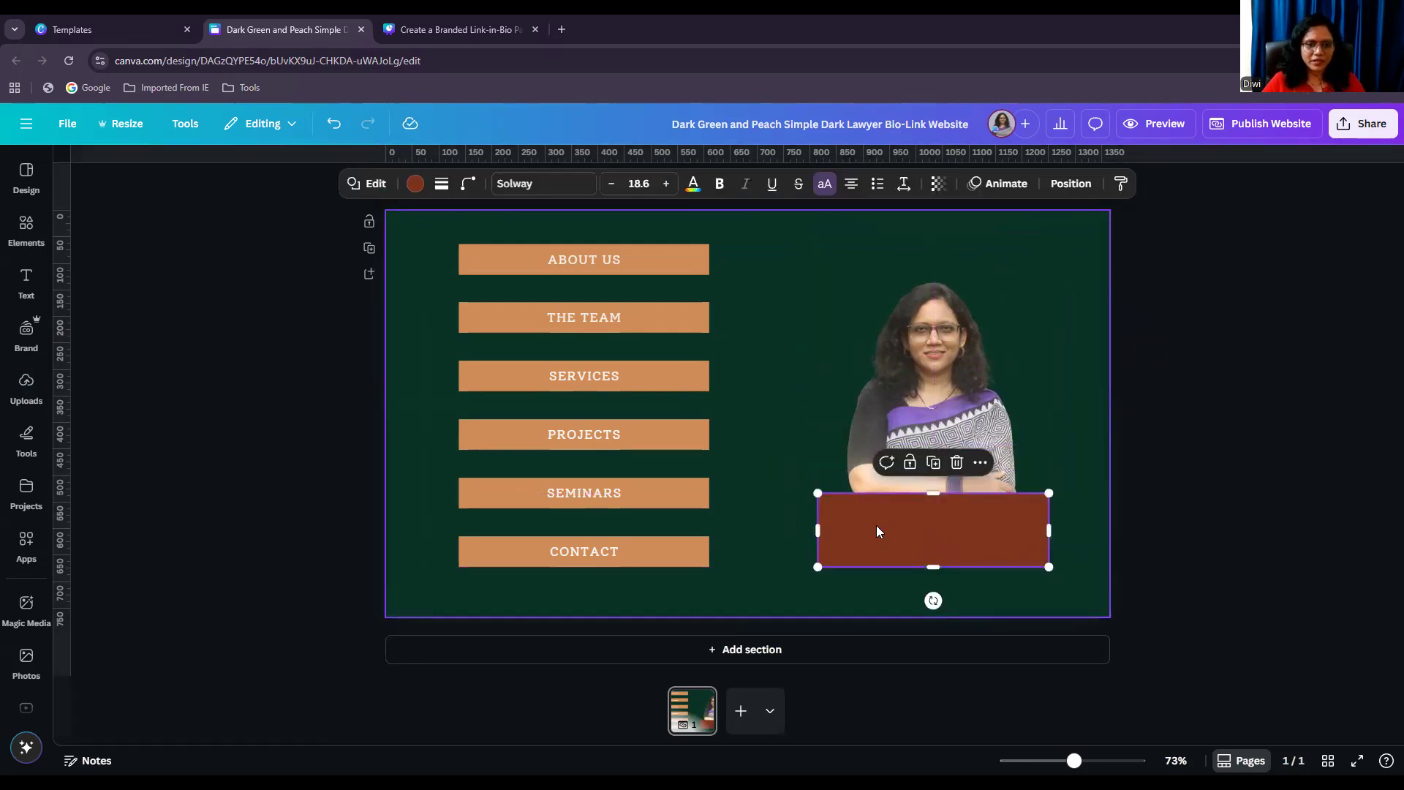
{"action": "left_click", "coordinate": [1076, 540]}
{"action": "key", "text": "t"}
{"action": "left_click_drag", "start_coordinate": [759, 454], "coordinate": [956, 552]}
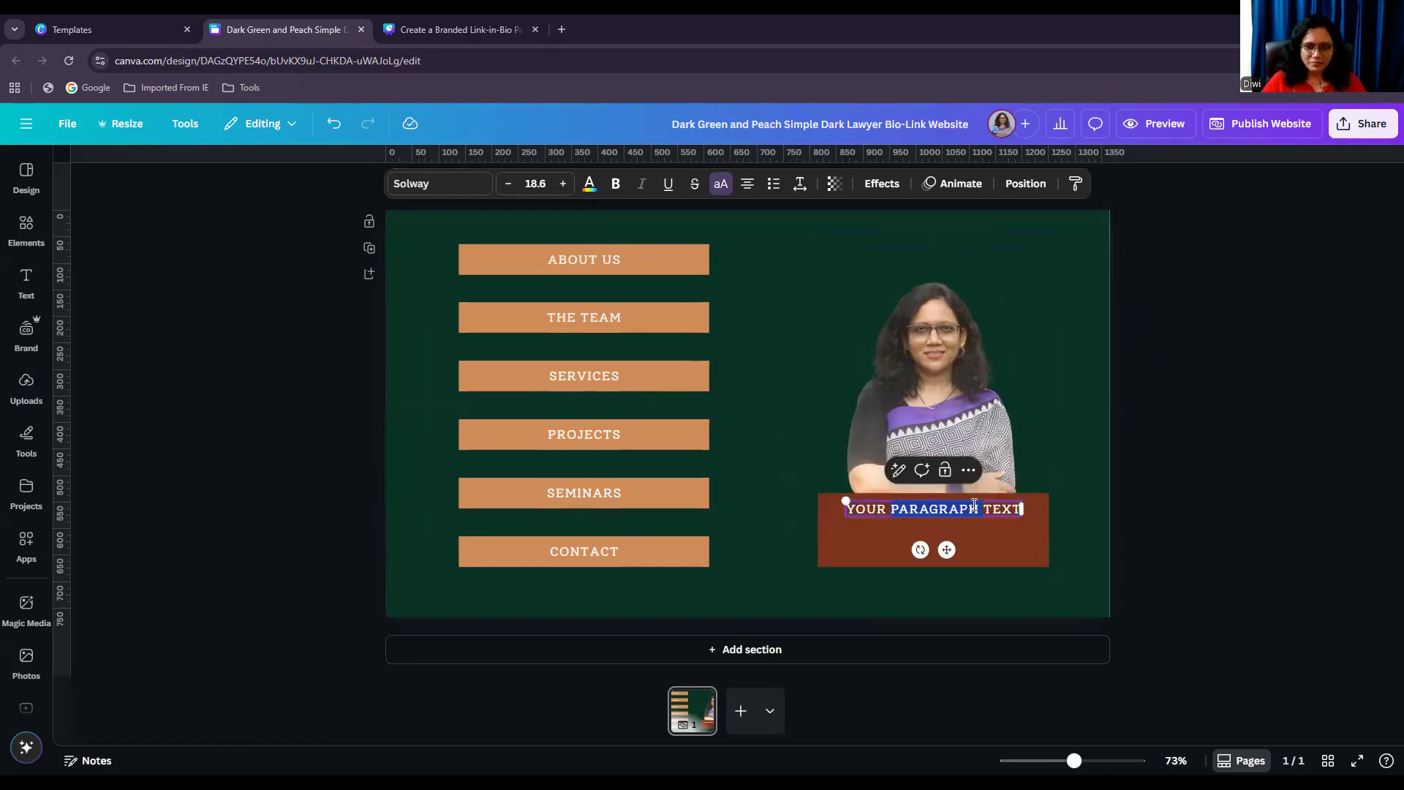
{"action": "type", "text": "DIWI Y"}
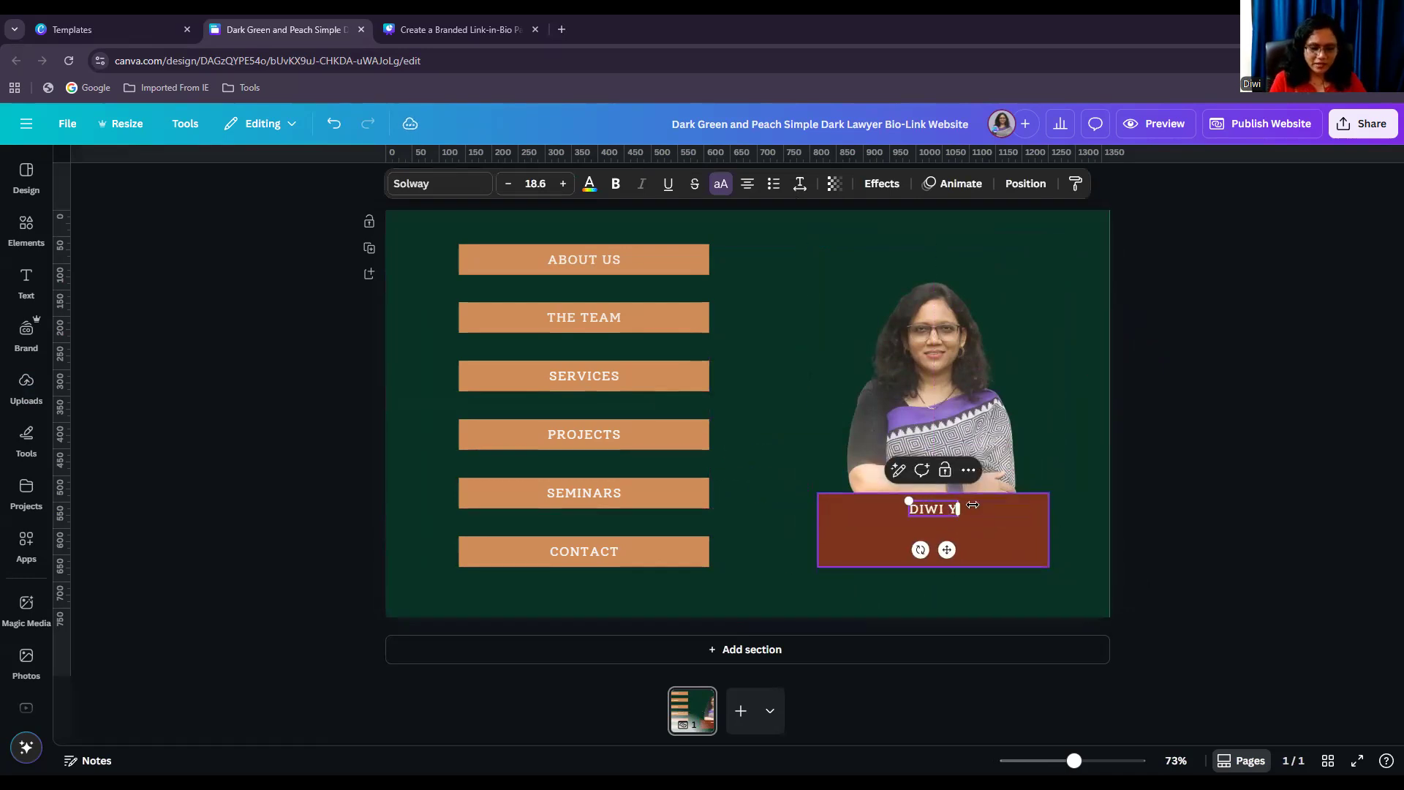
{"action": "type", "text": "EDAPALLY"}
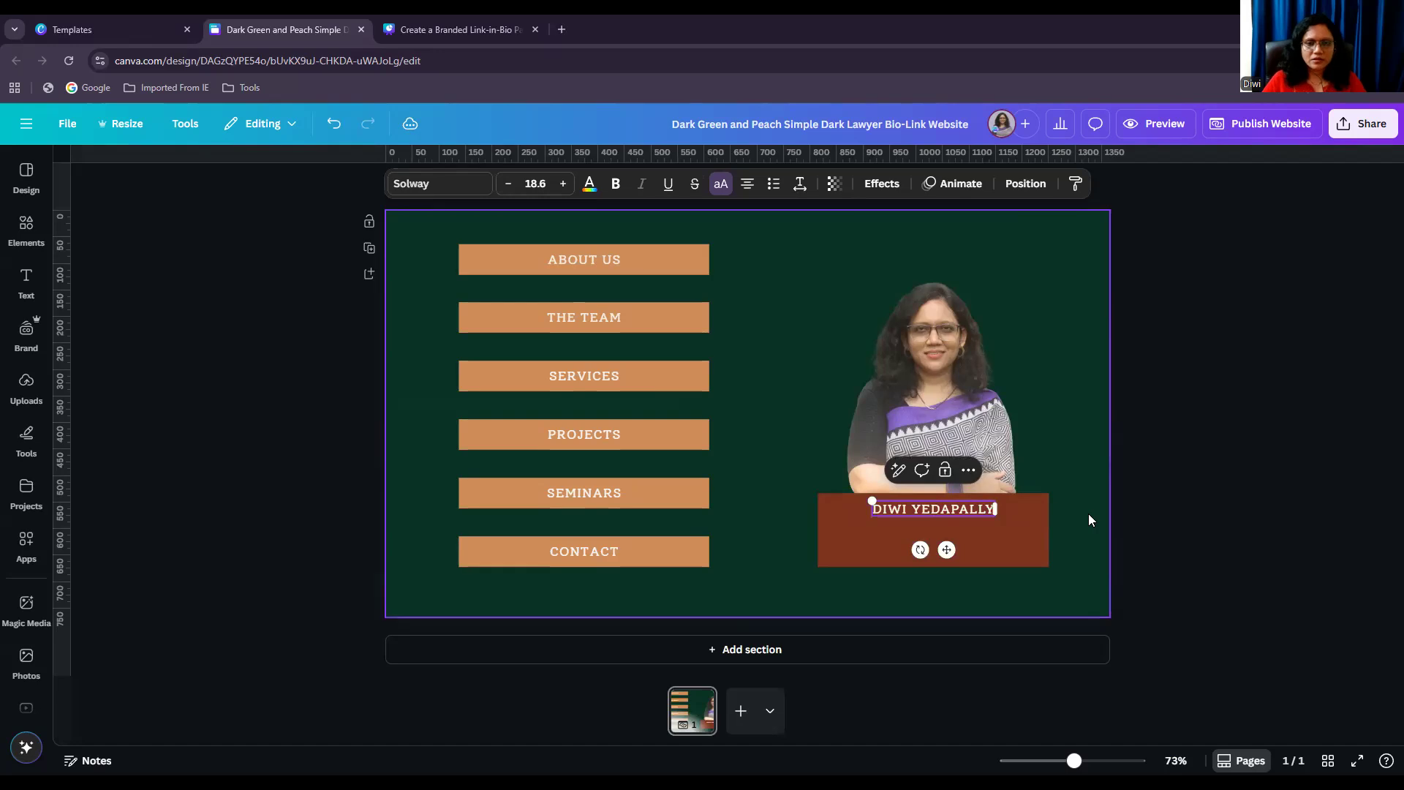
Duplicate the name text, change the copy to "CANVA VERIFIED EXPERT & CANVA CREATOR" on two lines, and place it just below the name
{"action": "key", "text": "ctrl+d"}
{"action": "left_click_drag", "start_coordinate": [948, 512], "coordinate": [940, 538]}
{"action": "double_click", "coordinate": [939, 536]}
{"action": "type", "text": "CAN"}
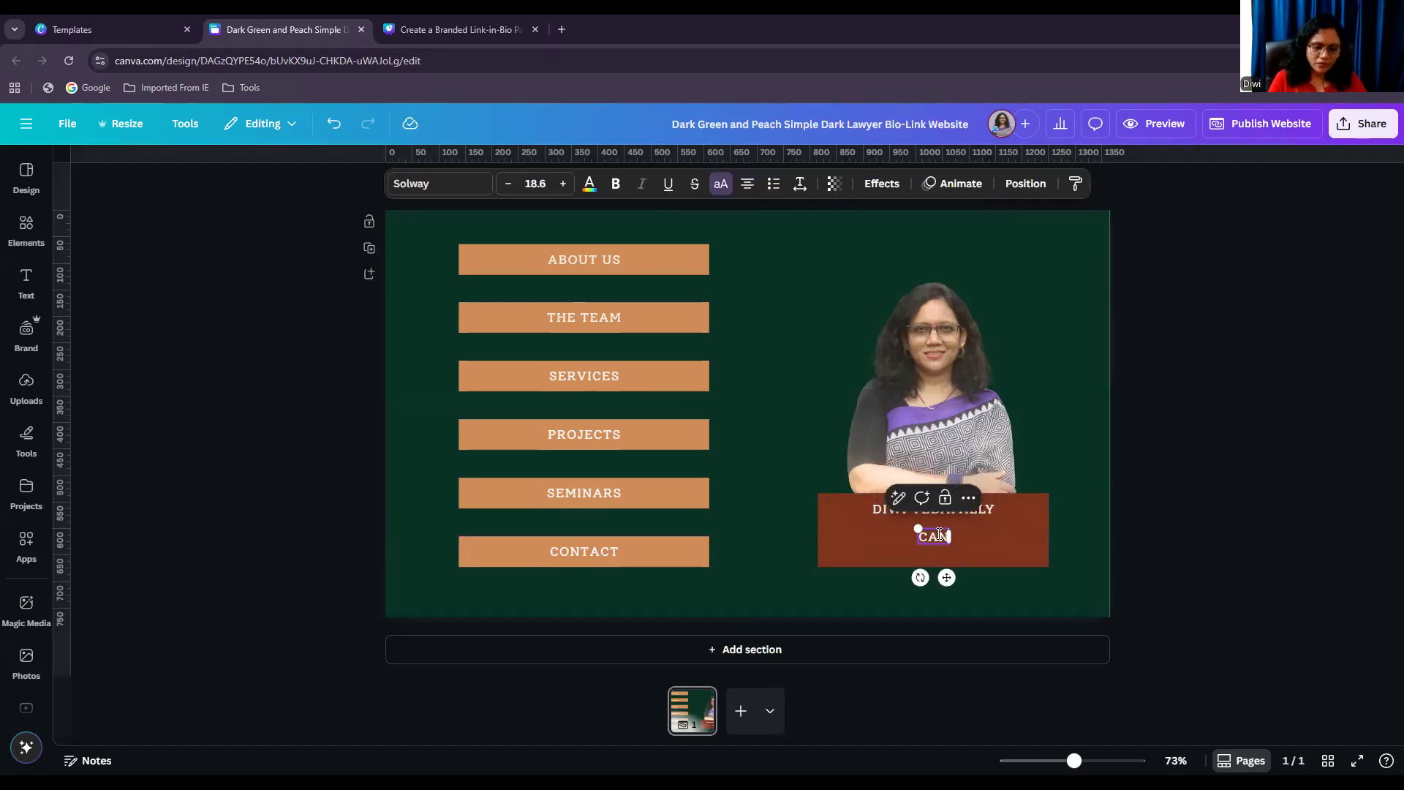
{"action": "type", "text": "VA VERIF"}
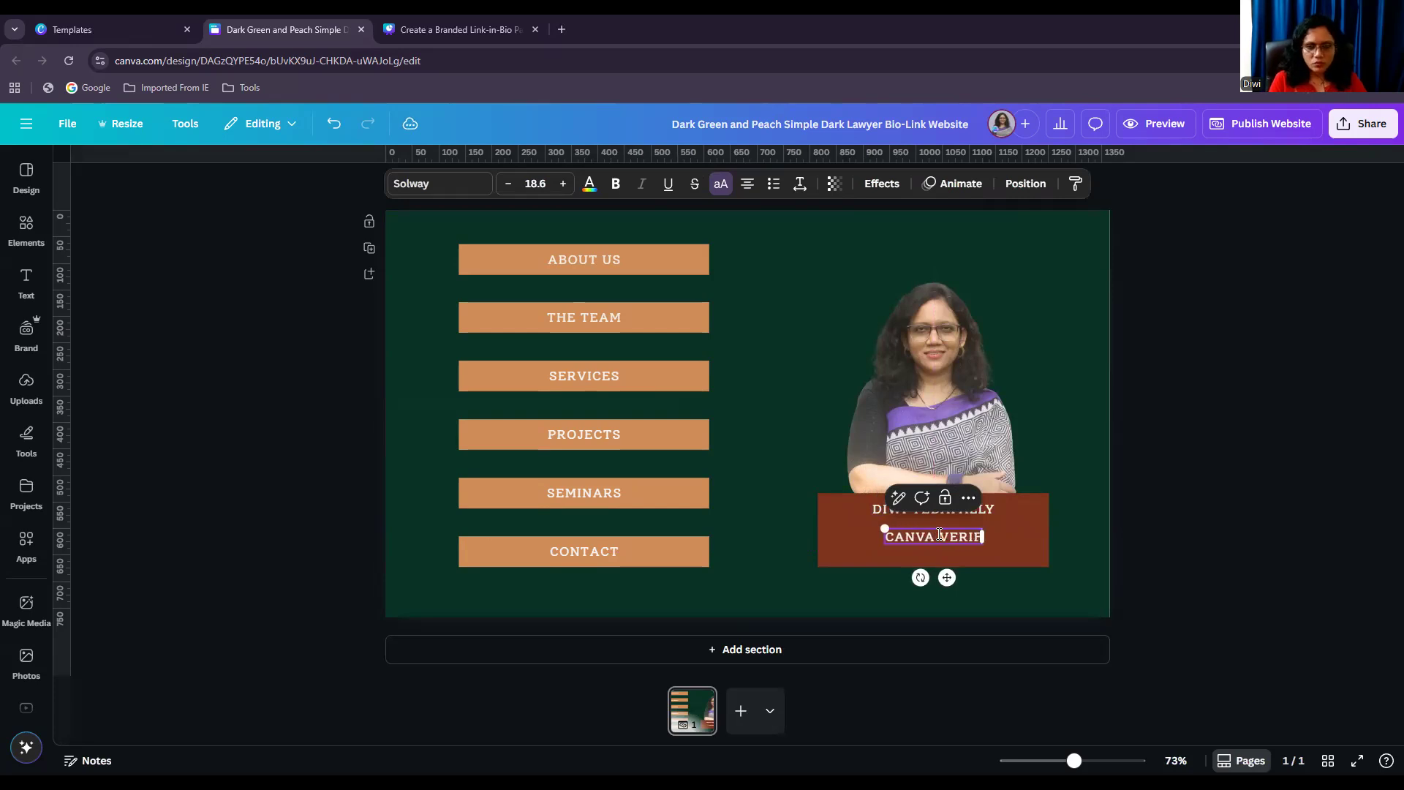
{"action": "type", "text": "IED EXPERT"}
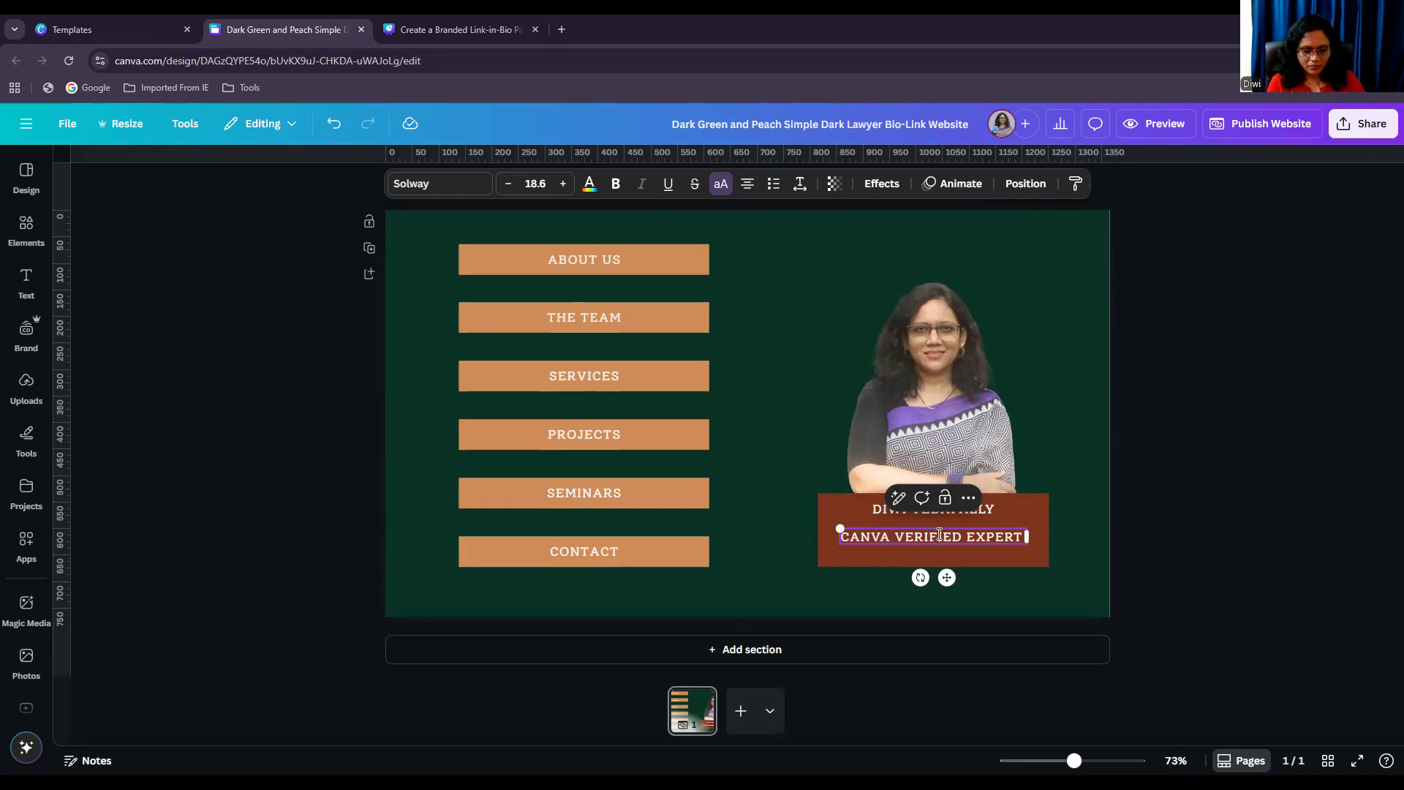
{"action": "type", "text": " &"}
{"action": "key", "text": "Return"}
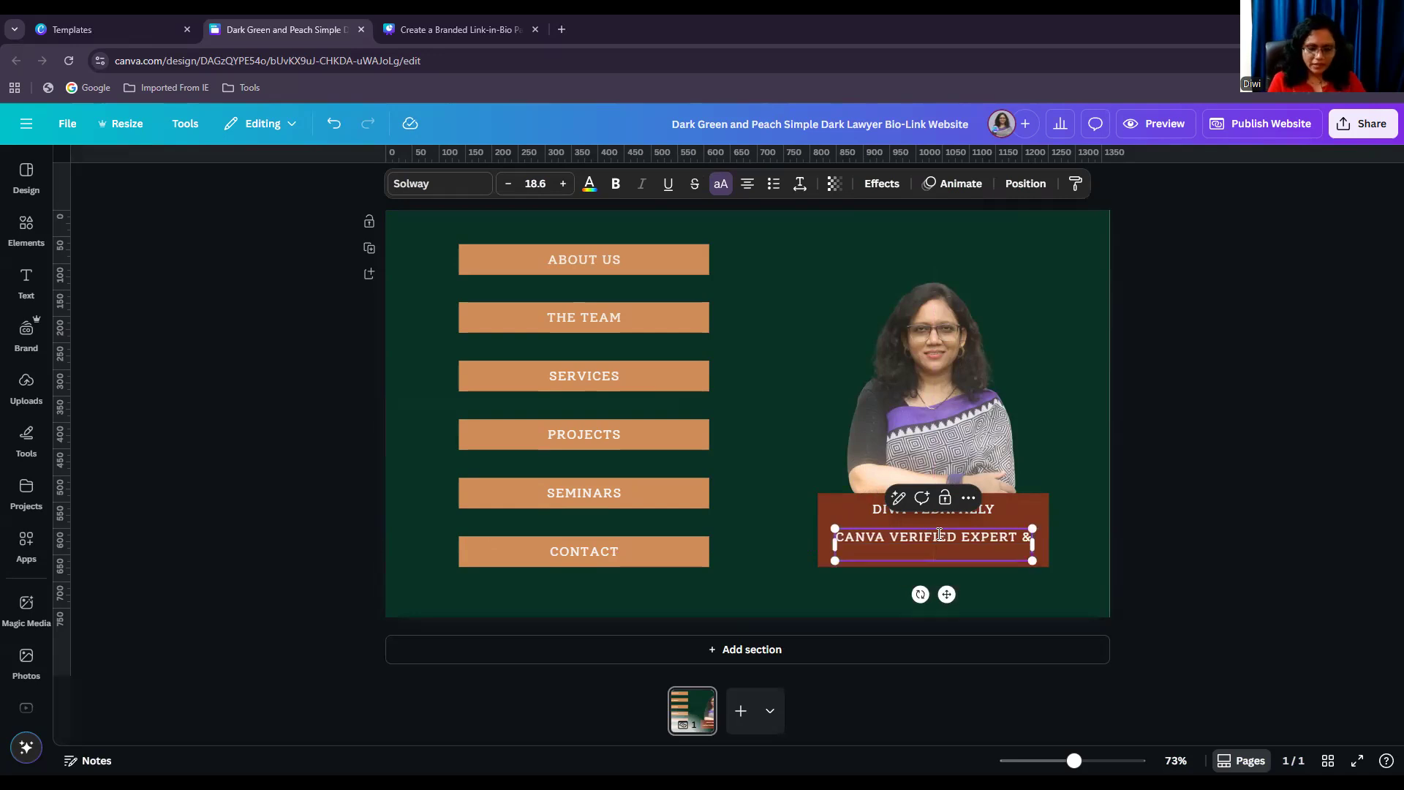
{"action": "type", "text": "CANVA CREATOR"}
{"action": "left_click", "coordinate": [1041, 550]}
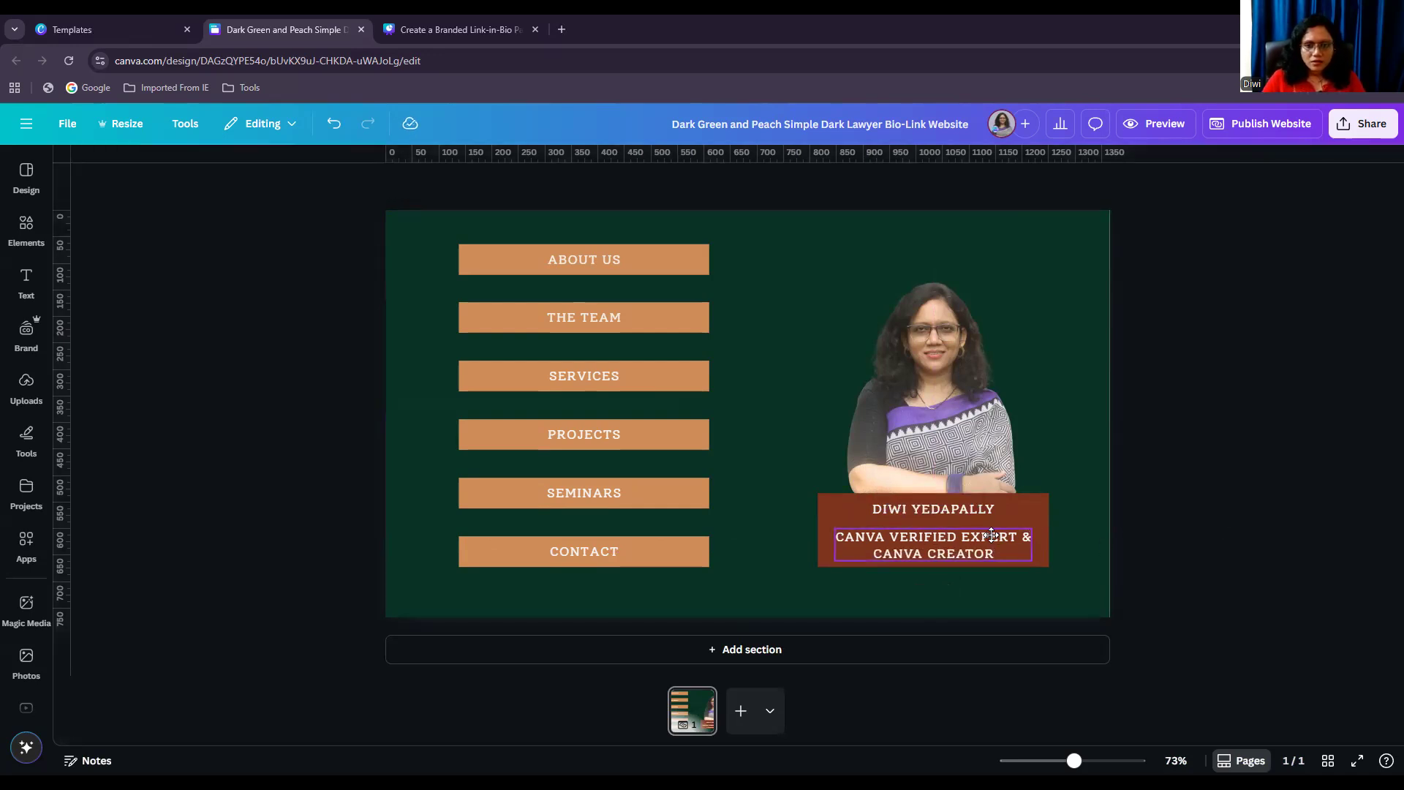
{"action": "left_click_drag", "start_coordinate": [992, 535], "coordinate": [991, 535]}
{"action": "left_click", "coordinate": [1132, 534]}
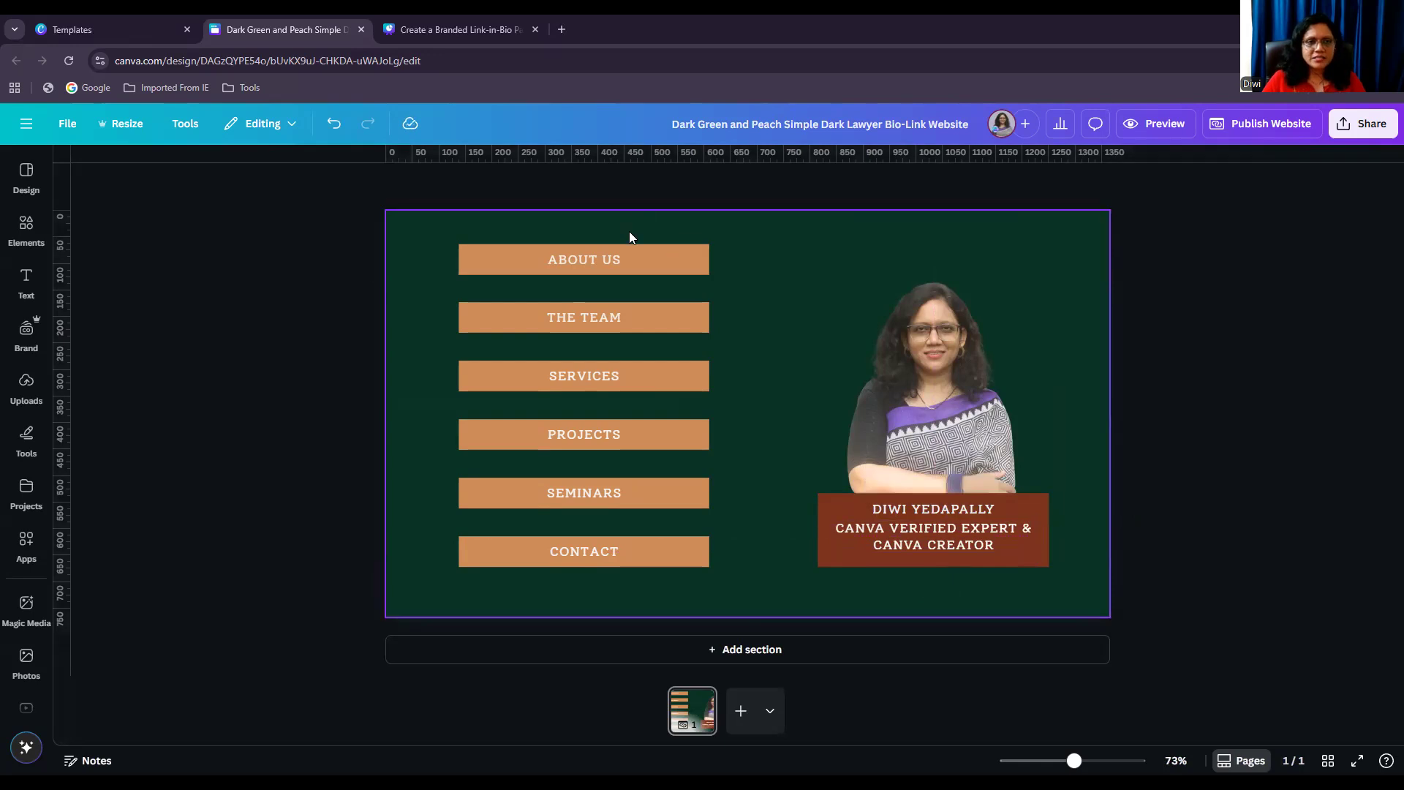
Scale the six orange link buttons down together, keeping their bottom-right corner in place
{"action": "left_click", "coordinate": [626, 259]}
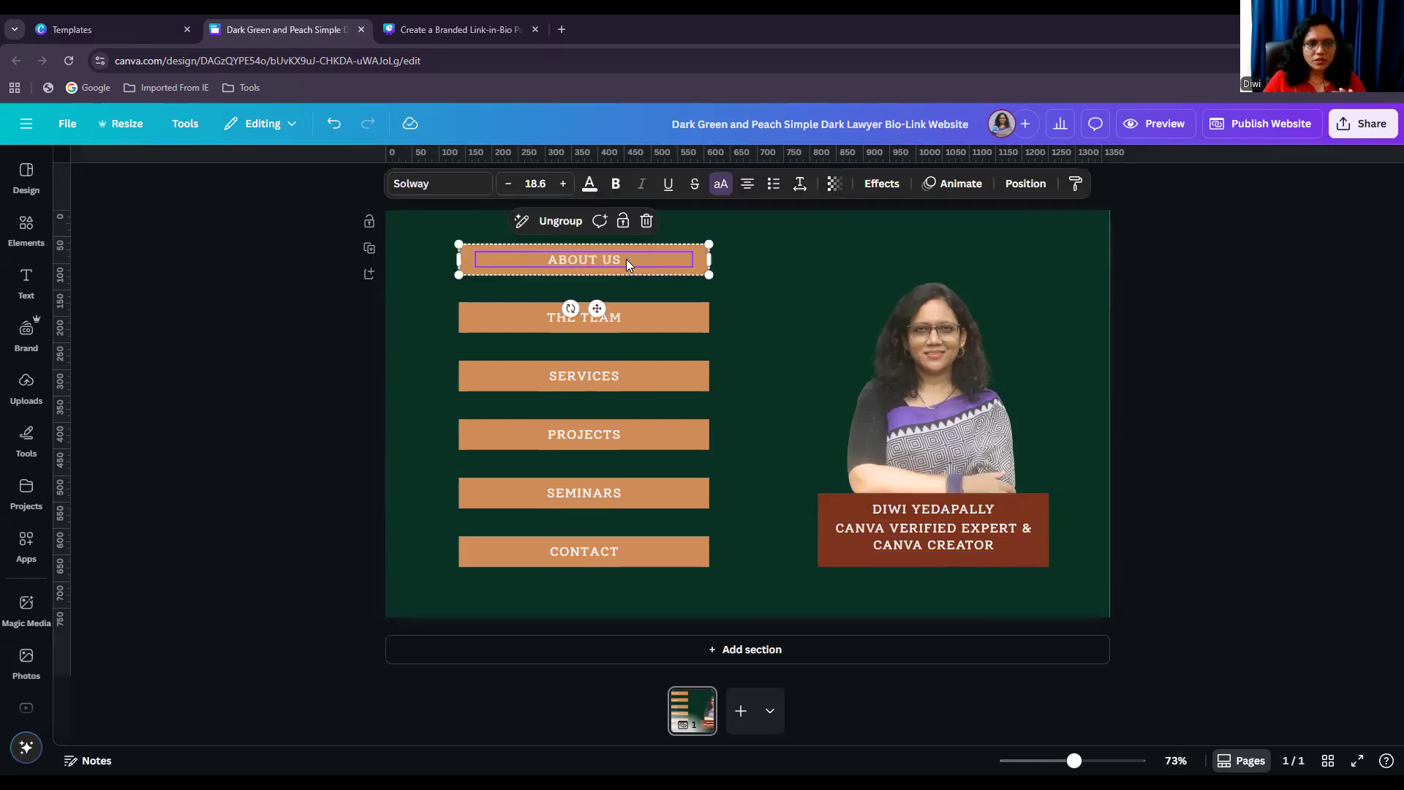
{"action": "left_click", "coordinate": [779, 305]}
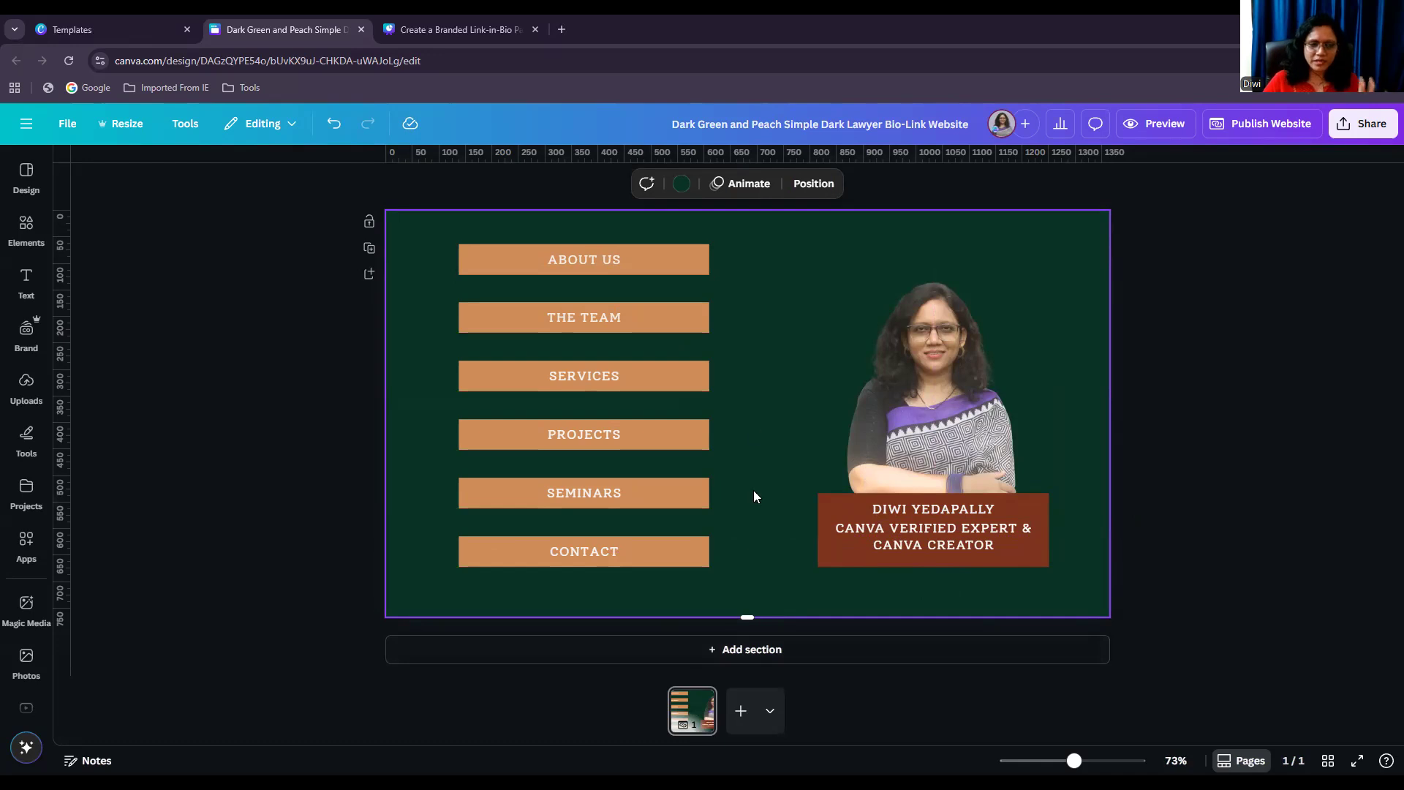
{"action": "left_click_drag", "start_coordinate": [424, 221], "coordinate": [701, 567]}
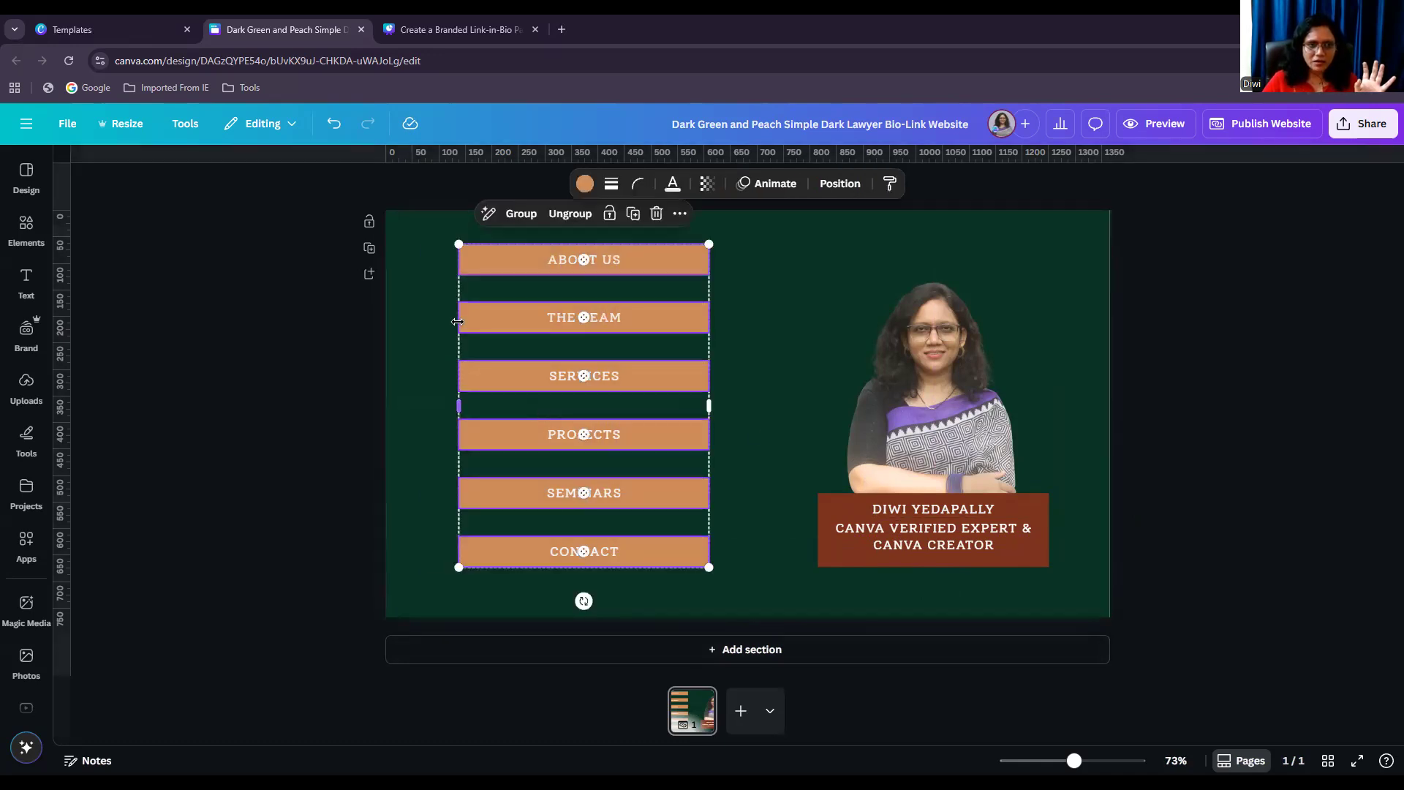
{"action": "left_click_drag", "start_coordinate": [458, 244], "coordinate": [479, 270]}
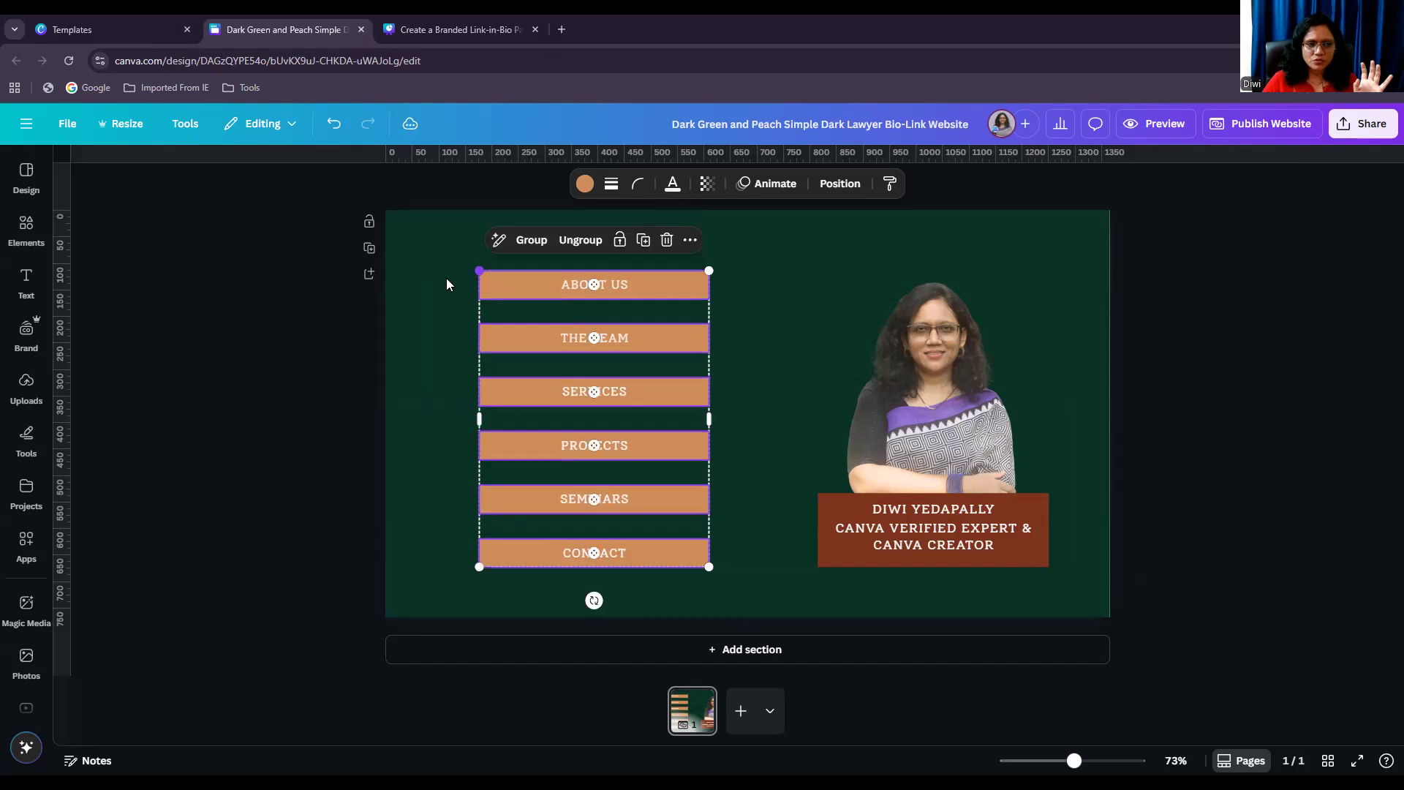
{"action": "left_click", "coordinate": [432, 290]}
Ungroup all six link buttons so each label is separate from its orange rectangle
{"action": "left_click", "coordinate": [656, 283]}
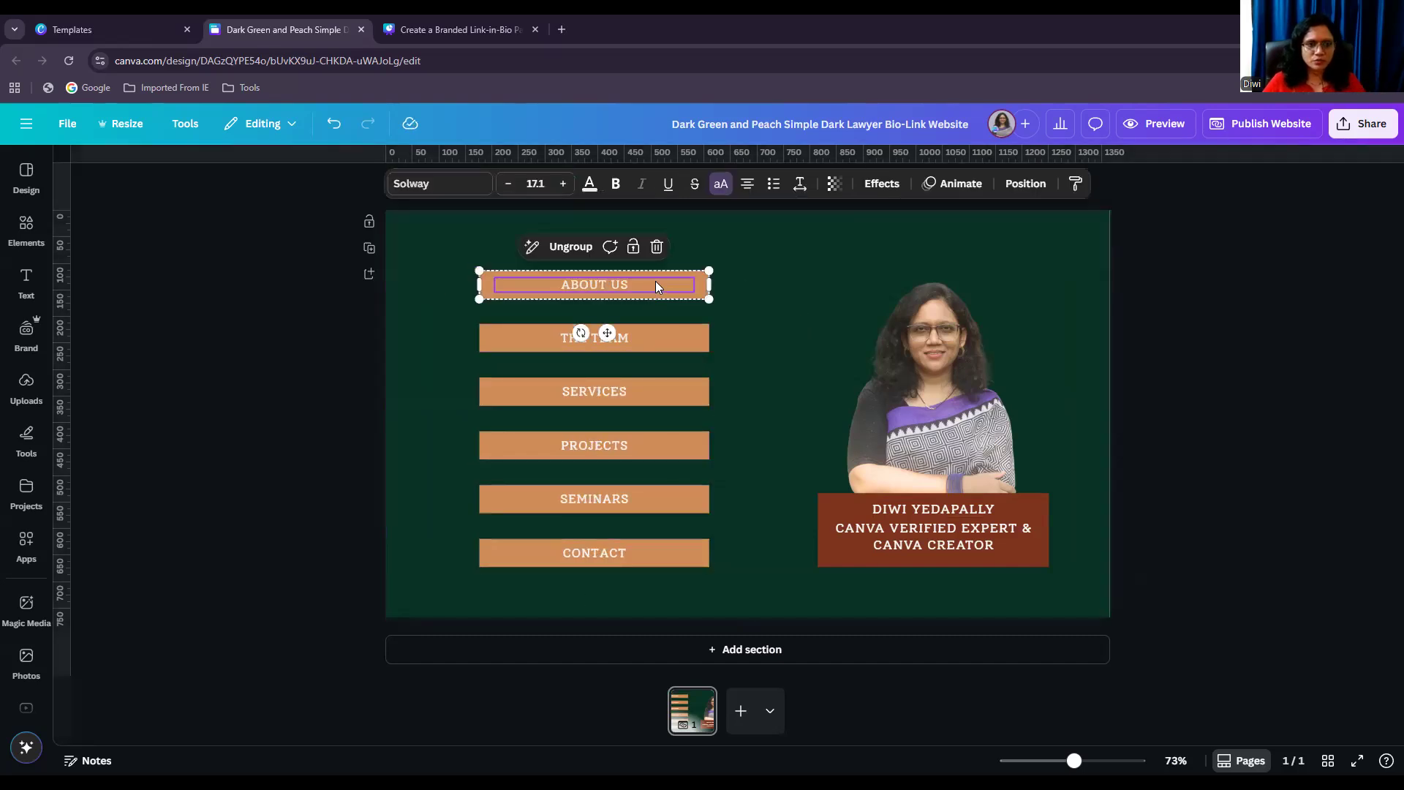
{"action": "left_click_drag", "start_coordinate": [739, 588], "coordinate": [533, 244]}
{"action": "left_click", "coordinate": [581, 240]}
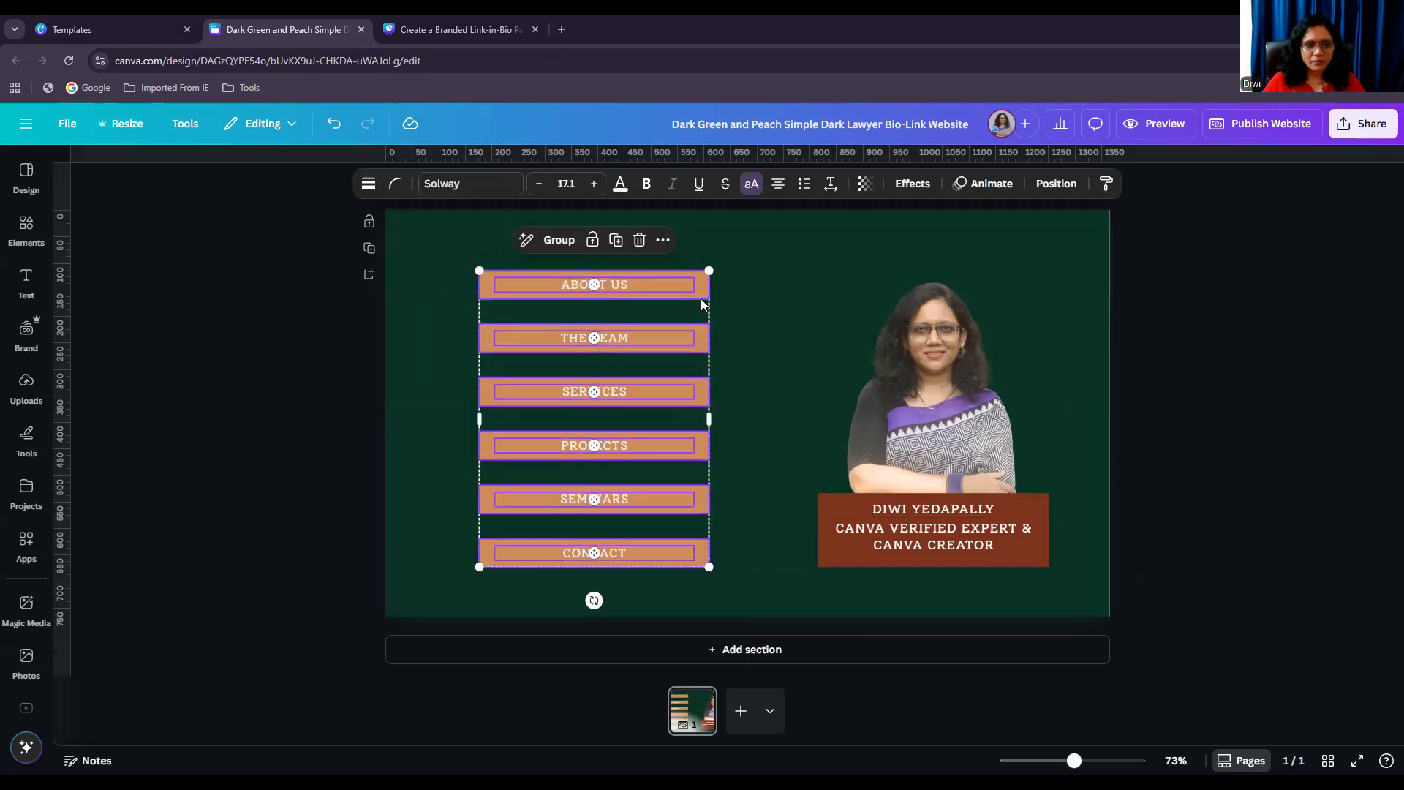
{"action": "left_click", "coordinate": [768, 301]}
Change the ABOUT US label on the first button to "WORK WITH ME"
{"action": "left_click", "coordinate": [566, 278]}
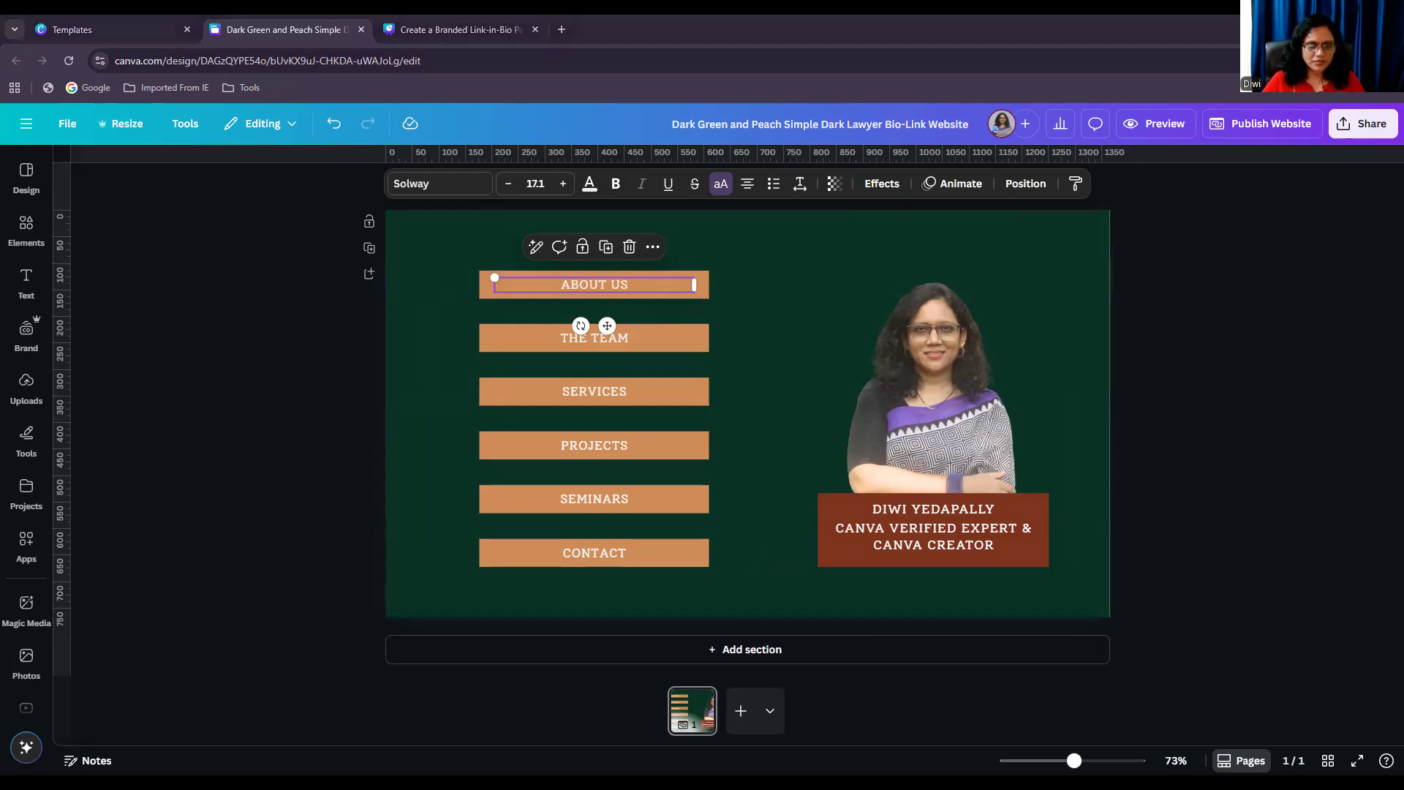
{"action": "double_click", "coordinate": [598, 285]}
{"action": "key", "text": "ctrl+a"}
{"action": "type", "text": "WORK WITH ME"}
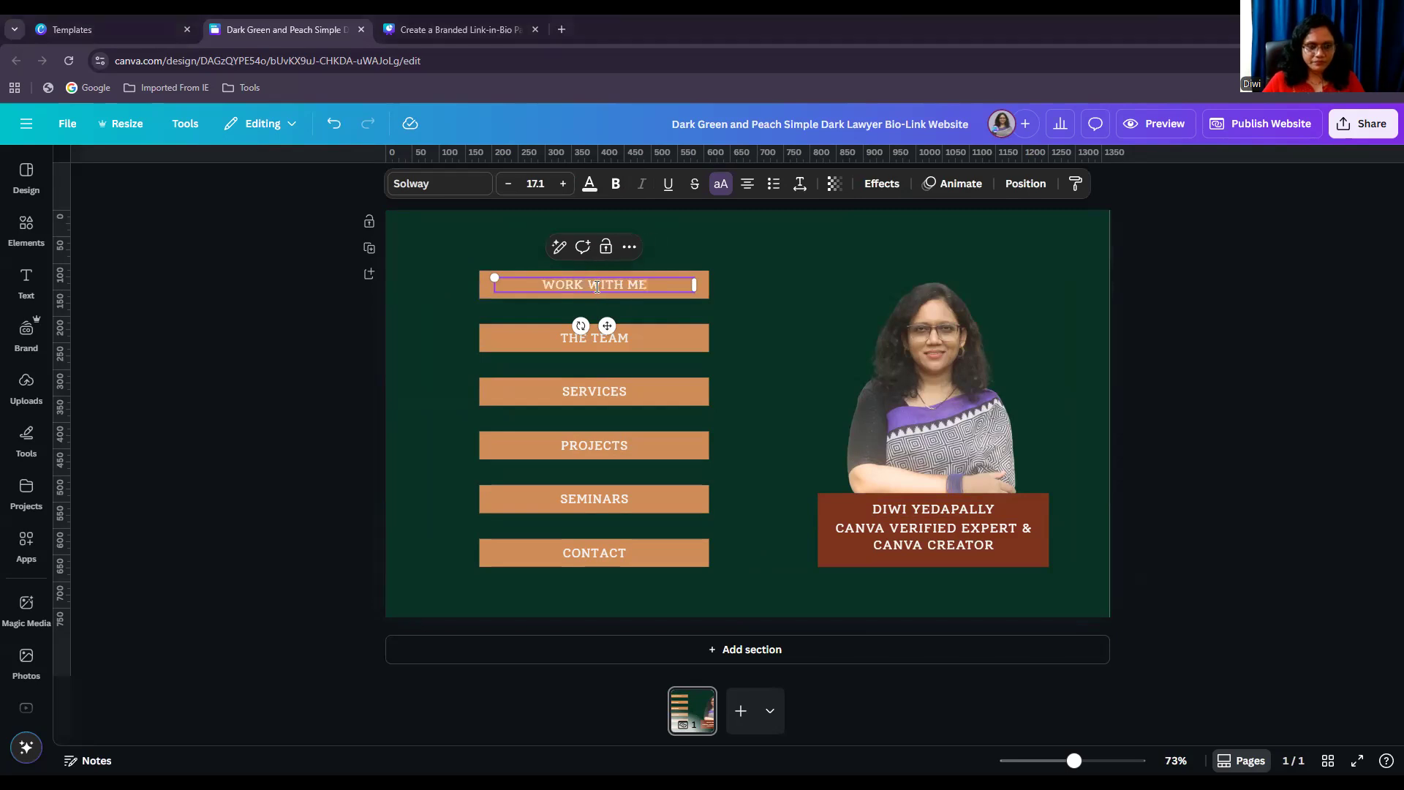
{"action": "left_click", "coordinate": [668, 302]}
{"action": "left_click", "coordinate": [625, 287]}
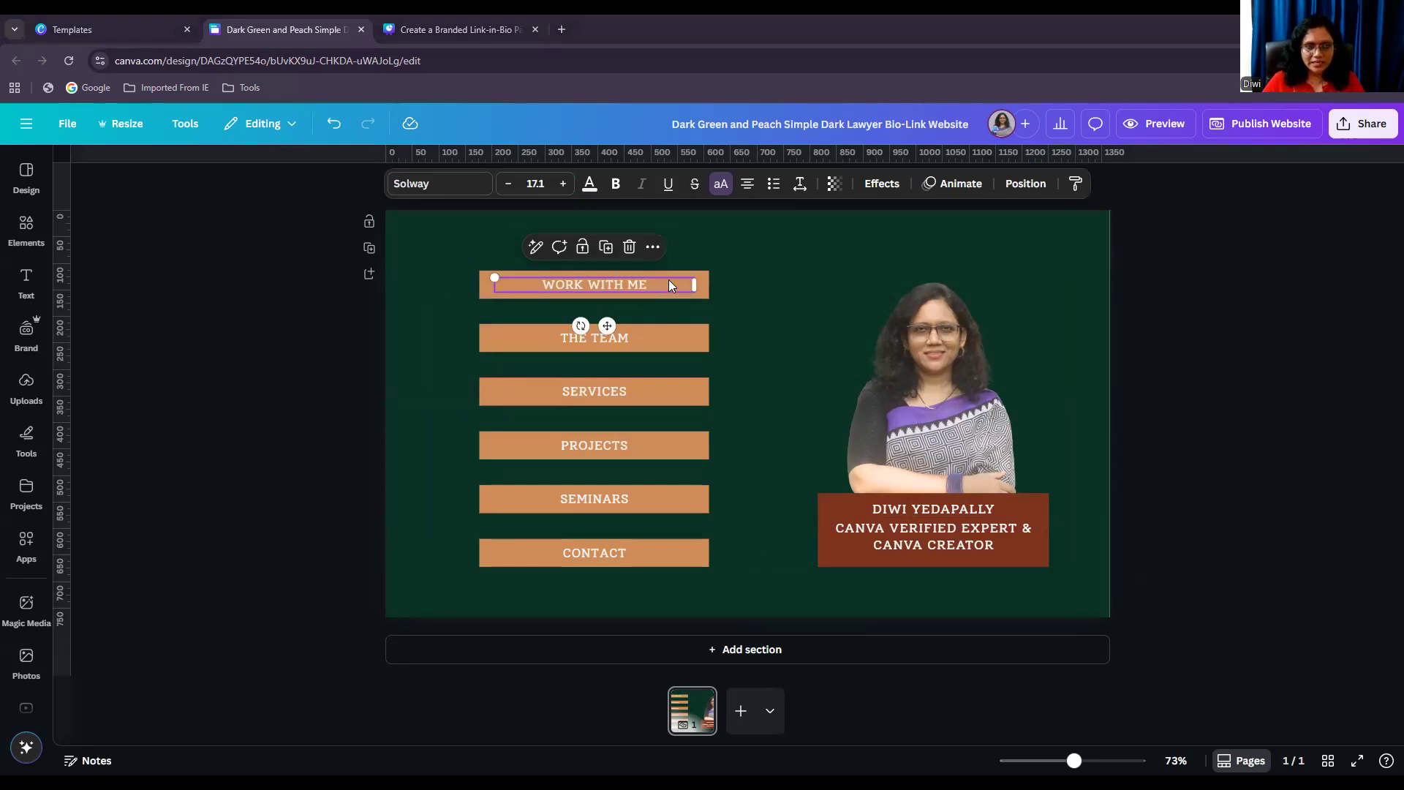
{"action": "left_click", "coordinate": [652, 246]}
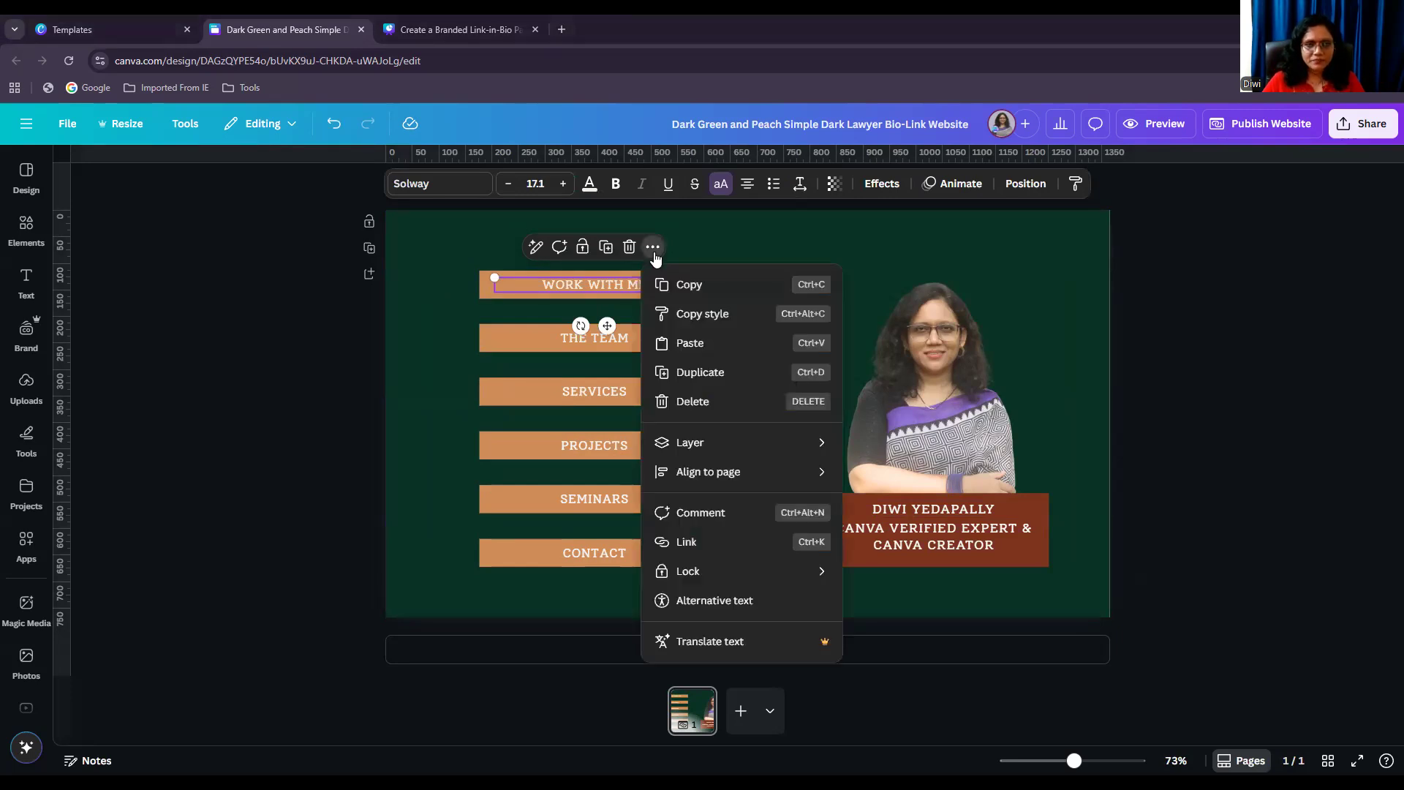
{"action": "left_click", "coordinate": [708, 547]}
{"action": "type", "text": "https://forms.gle/GrHZmd5qAtj7Nkgg9"}
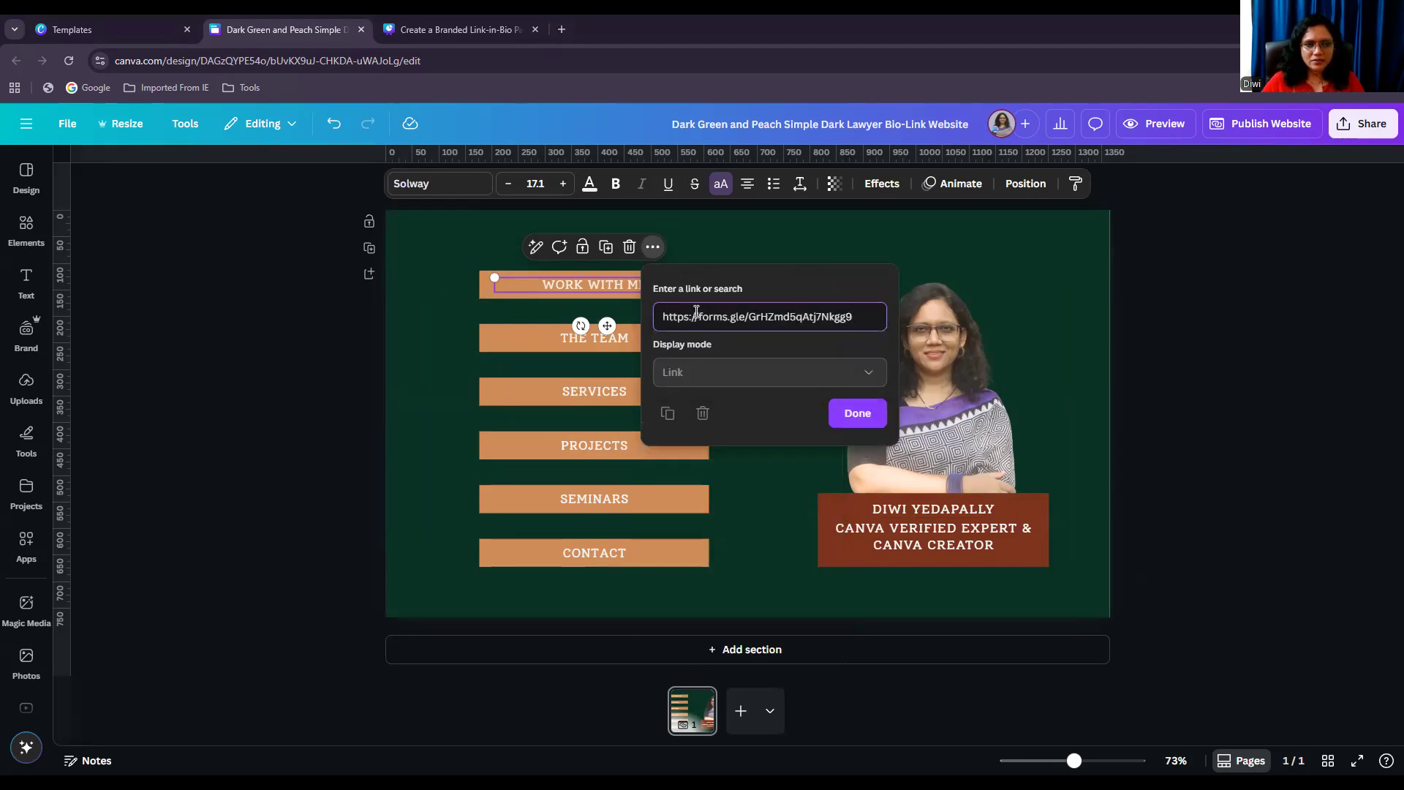
{"action": "left_click", "coordinate": [794, 406]}
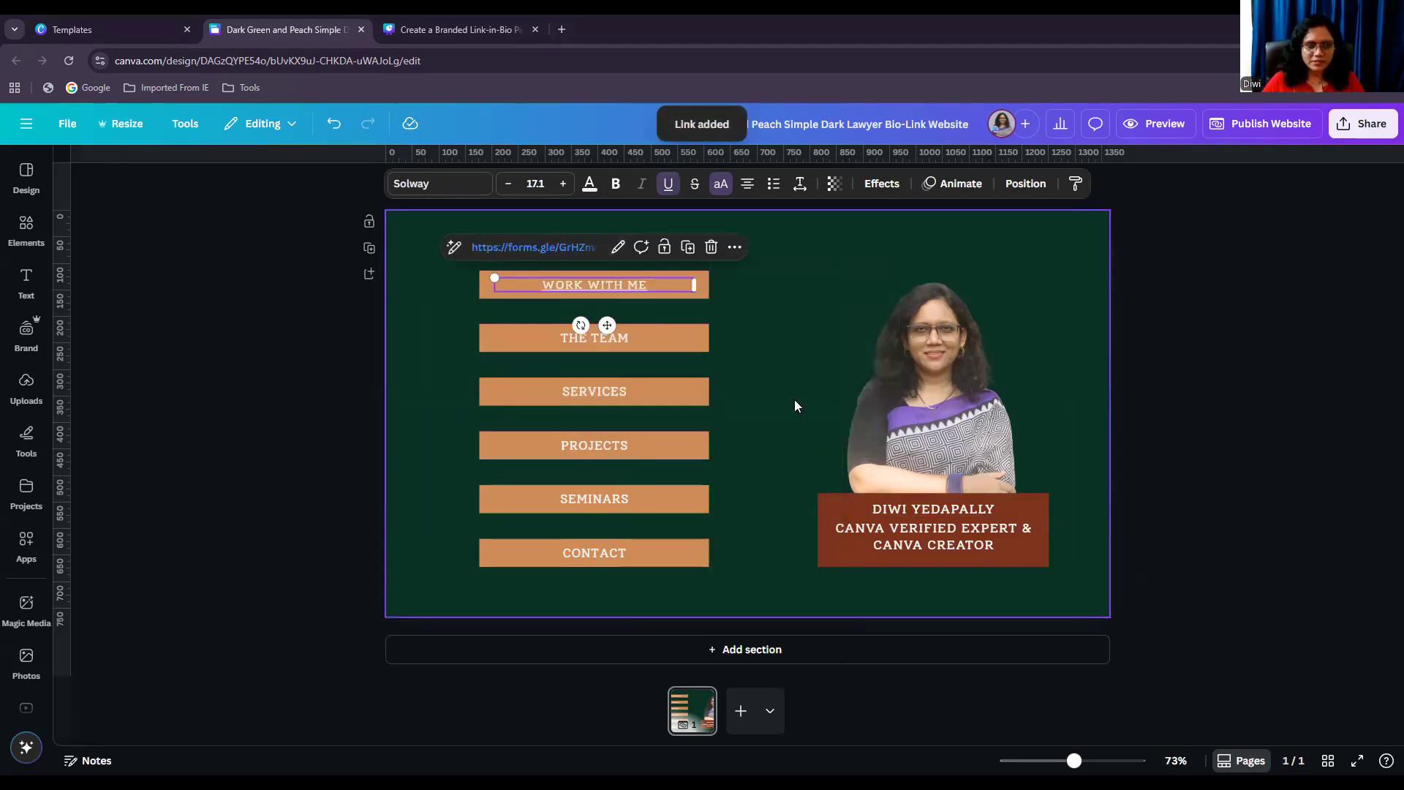
{"action": "left_click", "coordinate": [794, 399]}
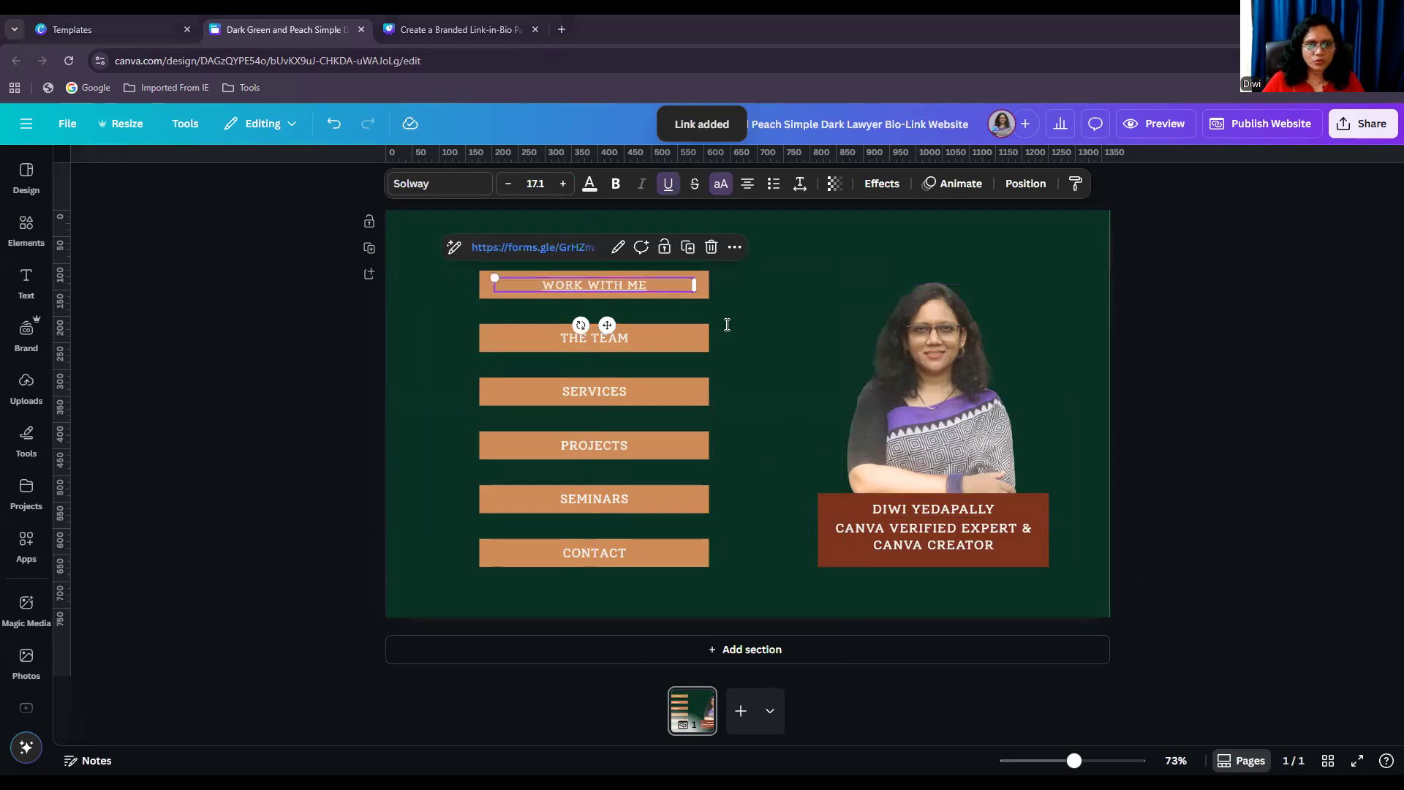
Change the THE TEAM label to "DIGITAL PRODUCTS" and link it to the copied learn.bloomagainacademy.com address
{"action": "double_click", "coordinate": [618, 334]}
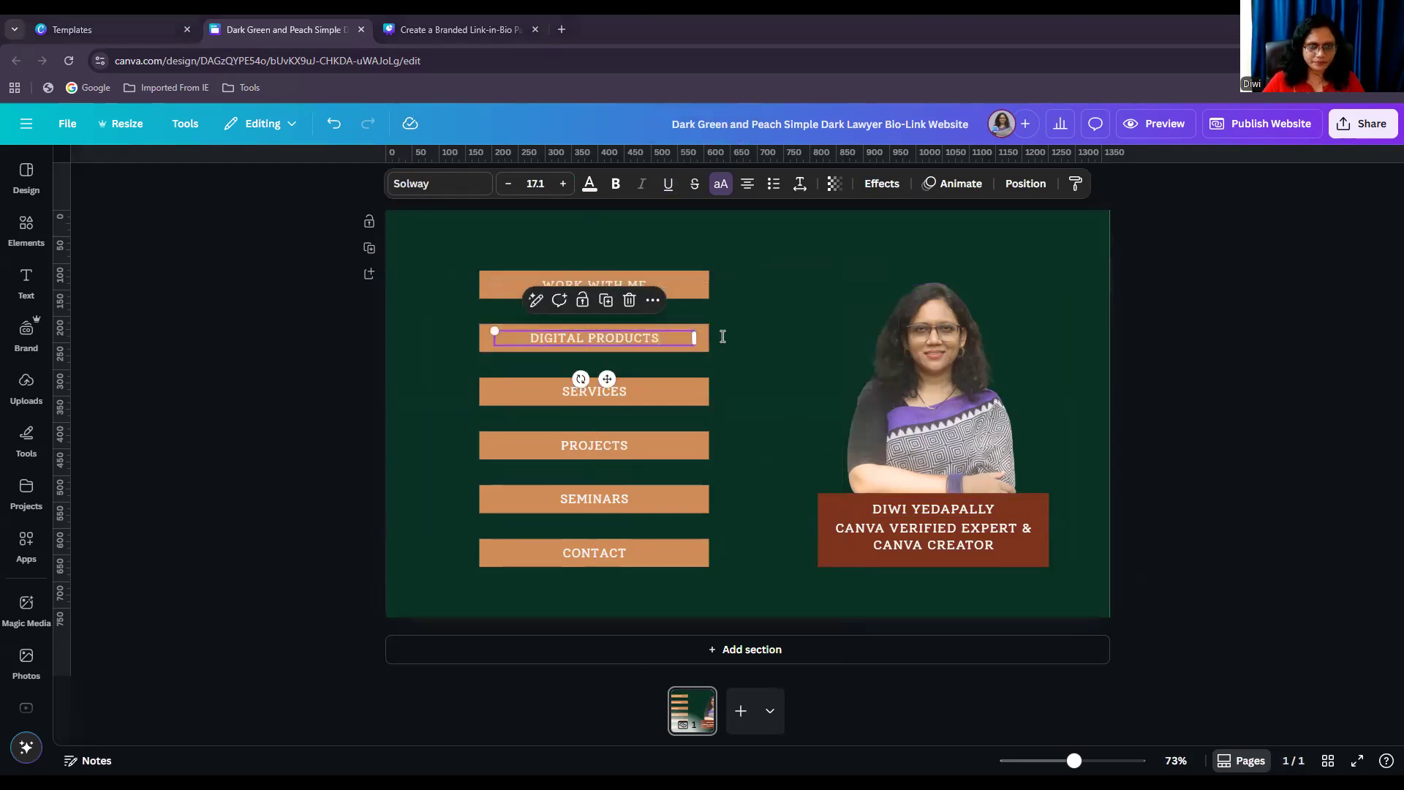
{"action": "left_click", "coordinate": [653, 300]}
{"action": "left_click", "coordinate": [705, 595]}
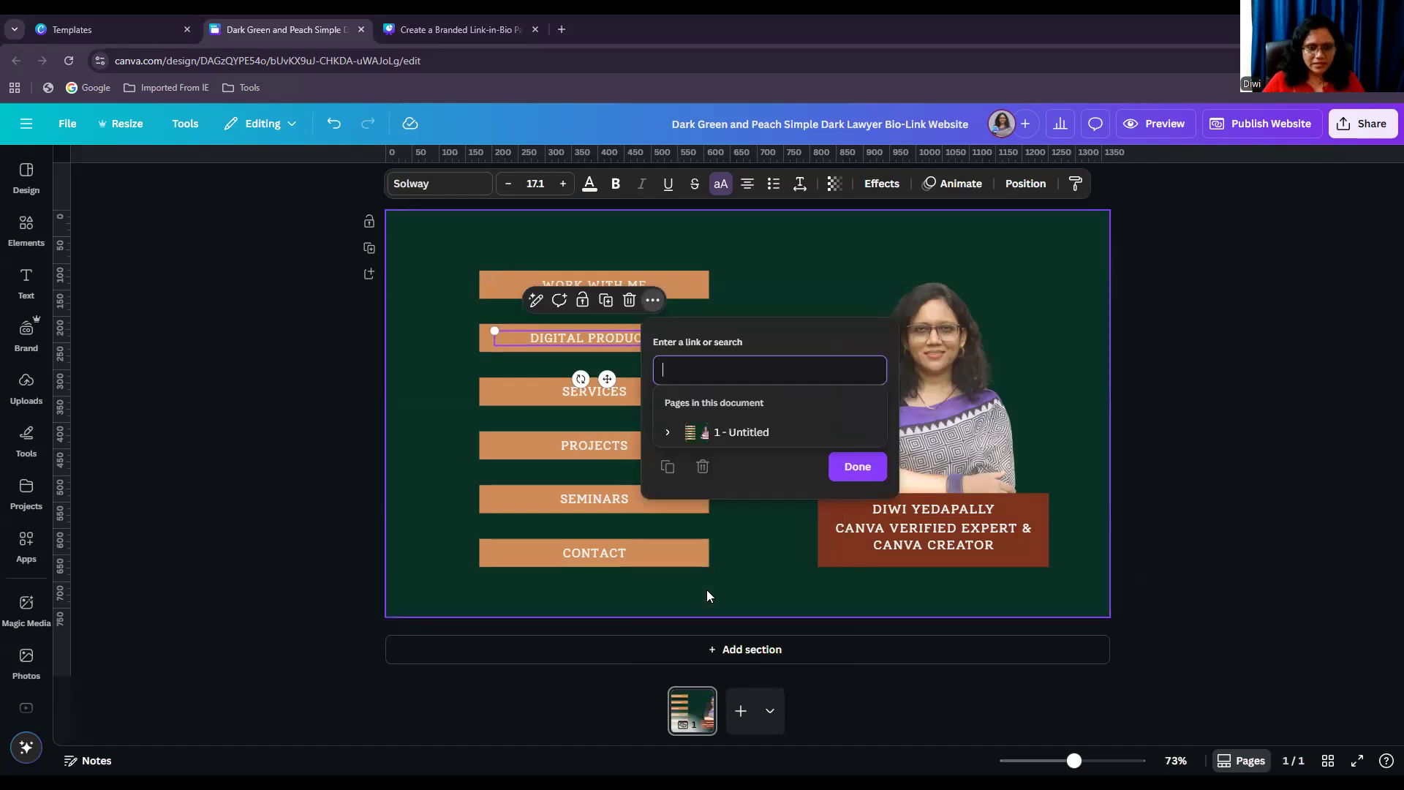
{"action": "key", "text": "ctrl+v"}
{"action": "key", "text": "Return"}
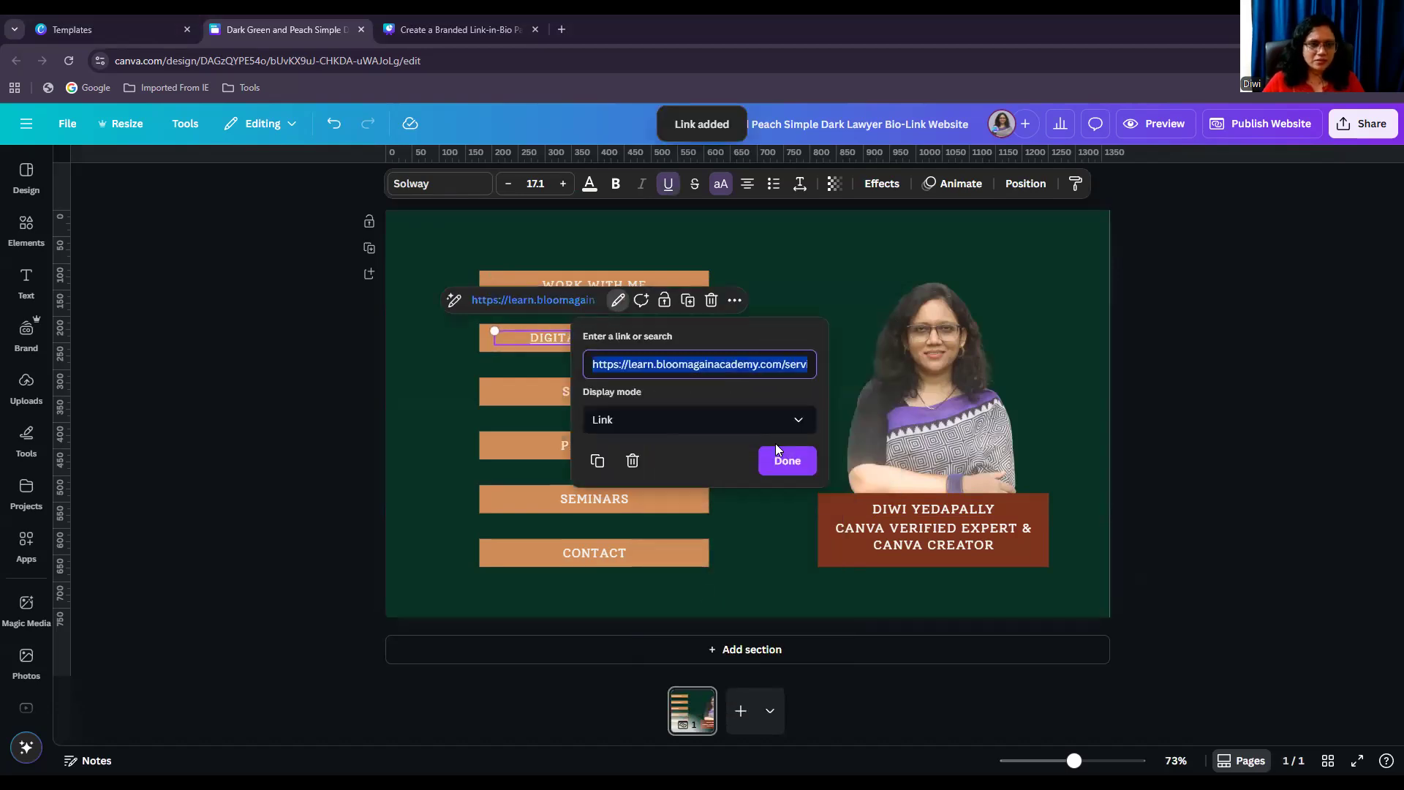
{"action": "left_click", "coordinate": [771, 459]}
Change the SERVICES label on the third button to "INSTAGRAM"
{"action": "left_click", "coordinate": [623, 391]}
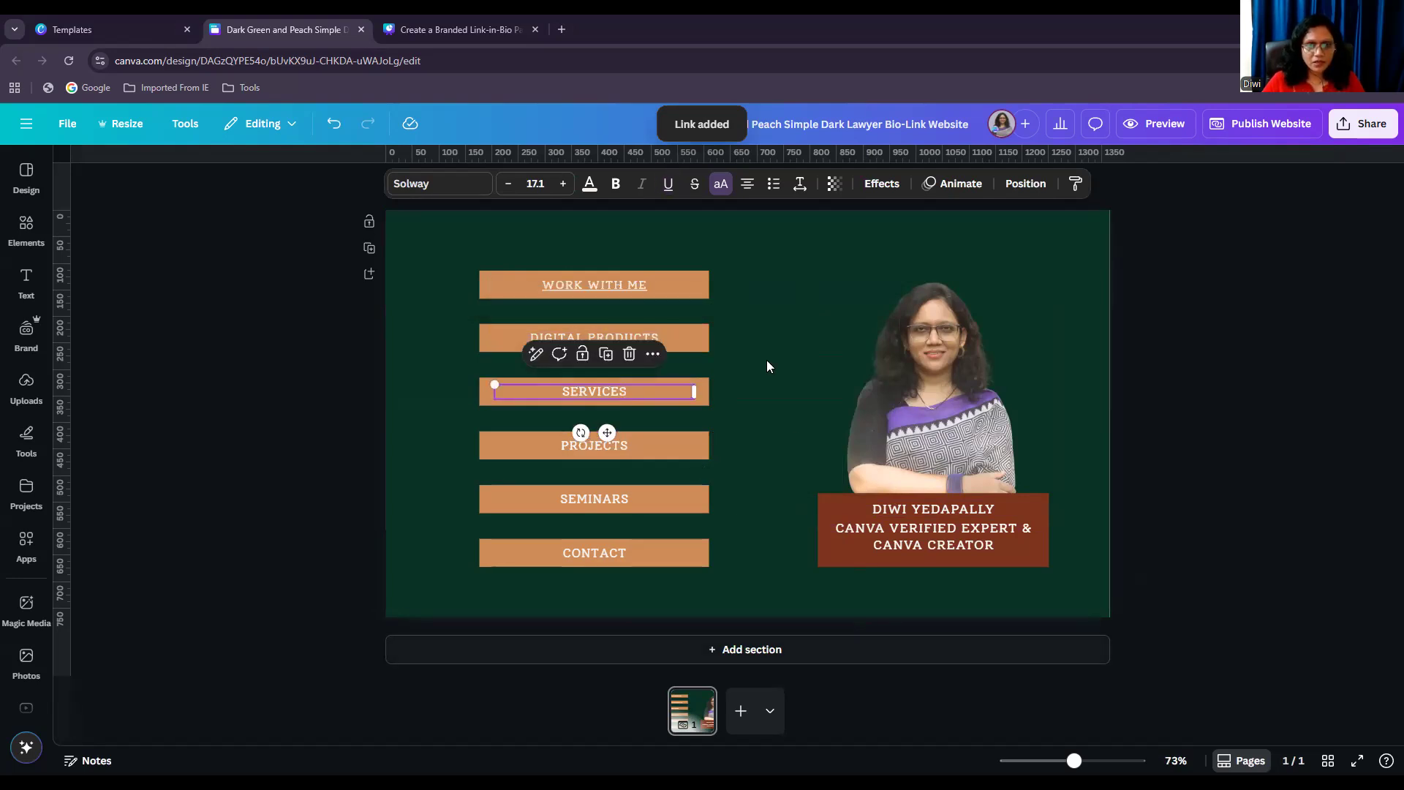
{"action": "double_click", "coordinate": [619, 386]}
{"action": "type", "text": "INSTAGRAM"}
{"action": "left_click", "coordinate": [743, 404]}
{"action": "left_click", "coordinate": [652, 391]}
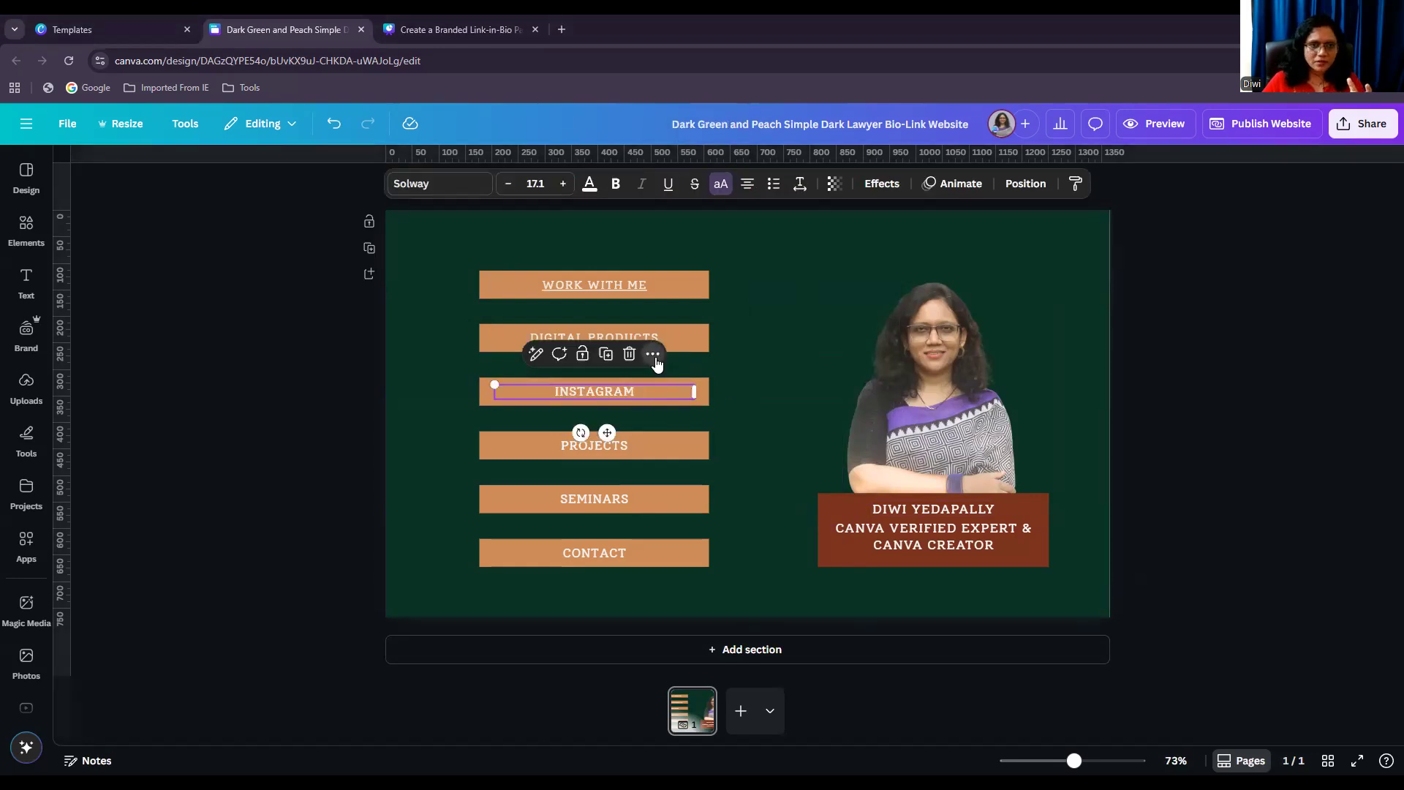
{"action": "left_click", "coordinate": [654, 355]}
{"action": "left_click", "coordinate": [725, 653]}
{"action": "type", "text": "Instagram"}
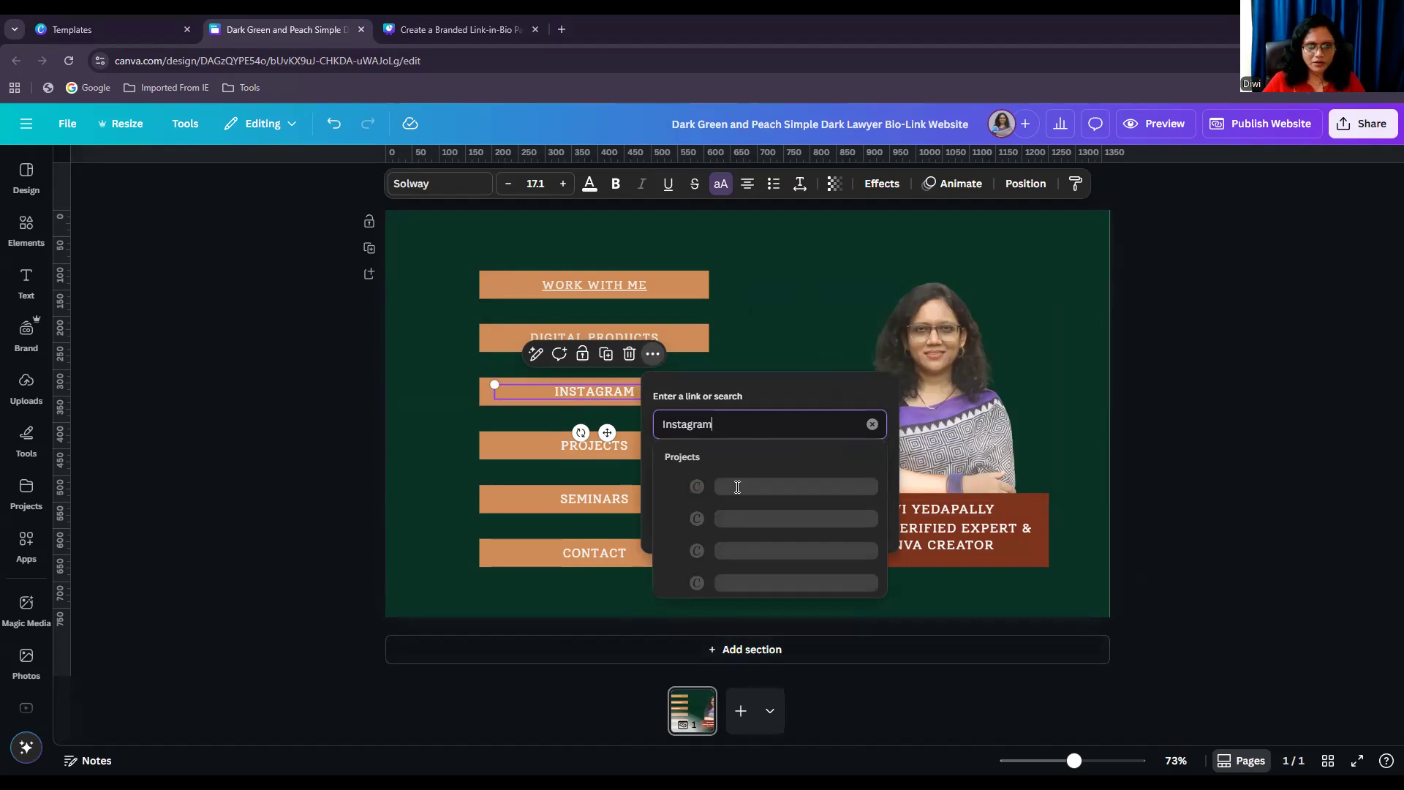
{"action": "key", "text": "Return"}
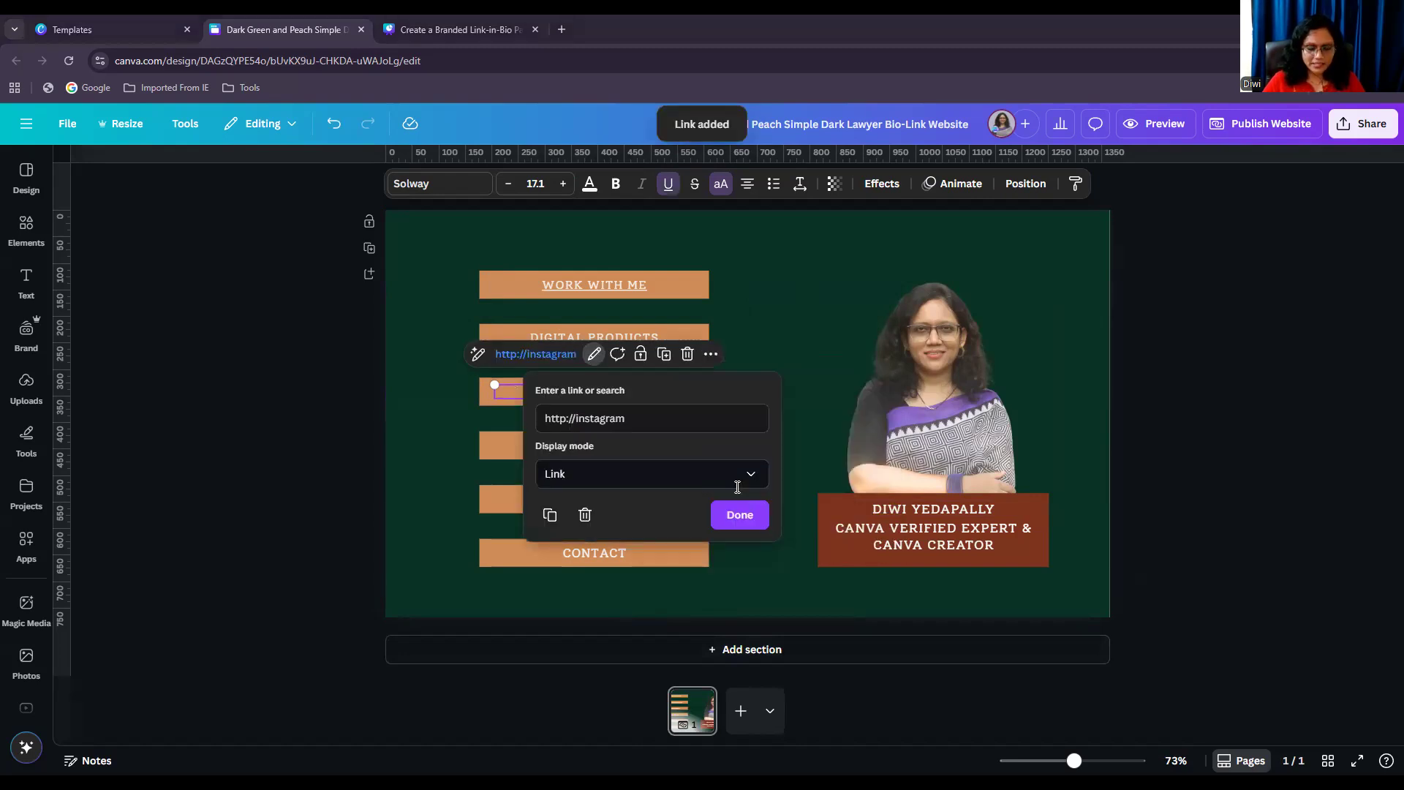
{"action": "triple_click", "coordinate": [667, 416]}
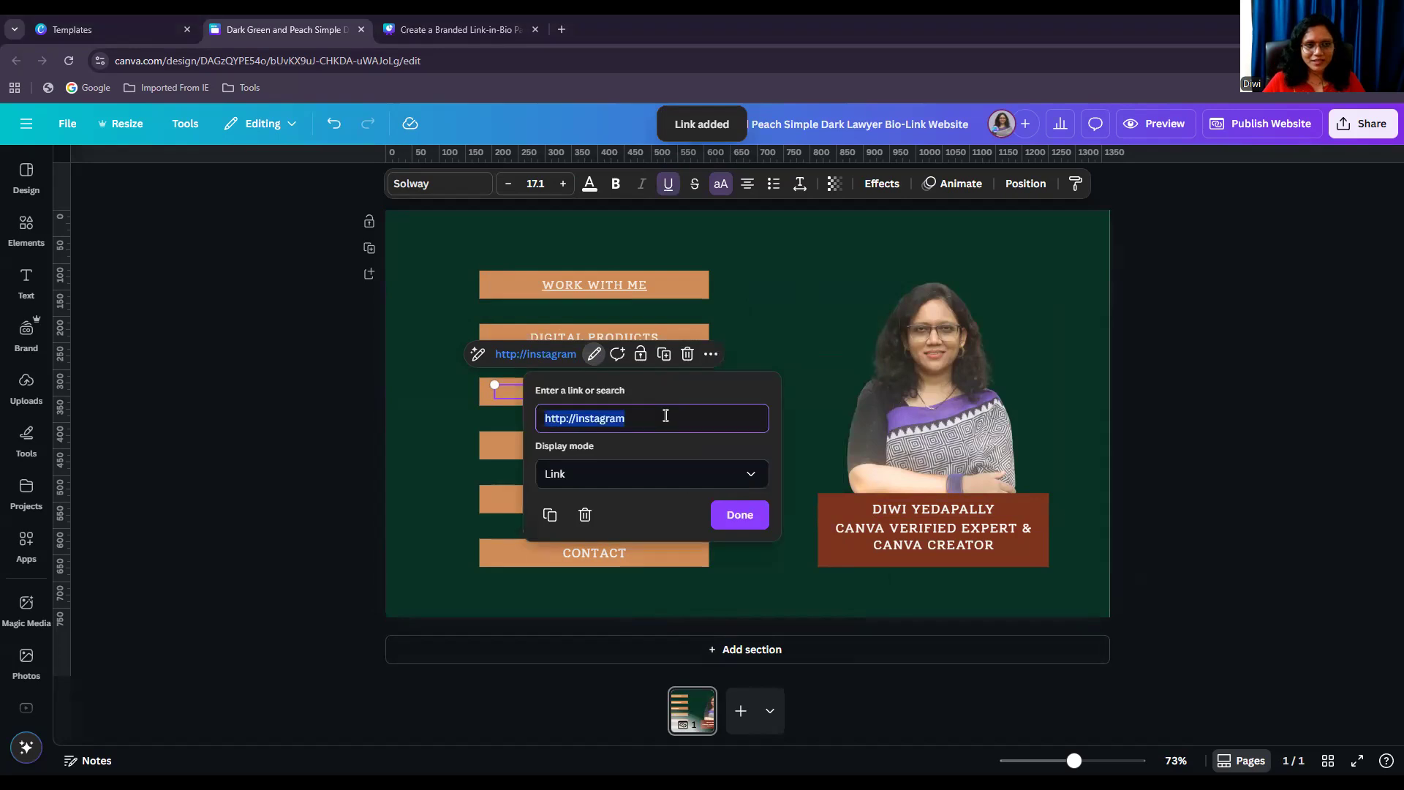
{"action": "type", "text": "www.instagram.com/diwisign"}
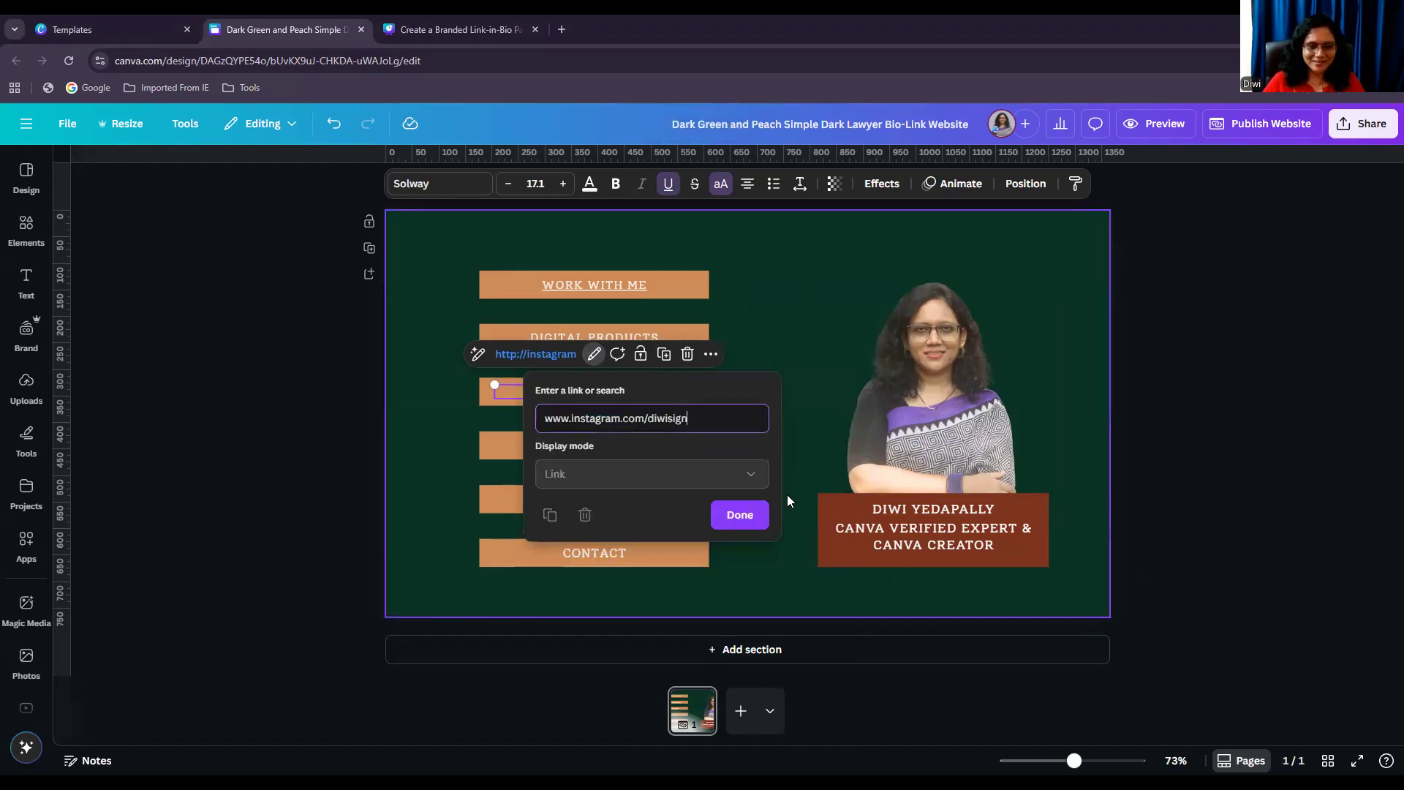
{"action": "left_click", "coordinate": [739, 514]}
{"action": "left_click", "coordinate": [754, 411]}
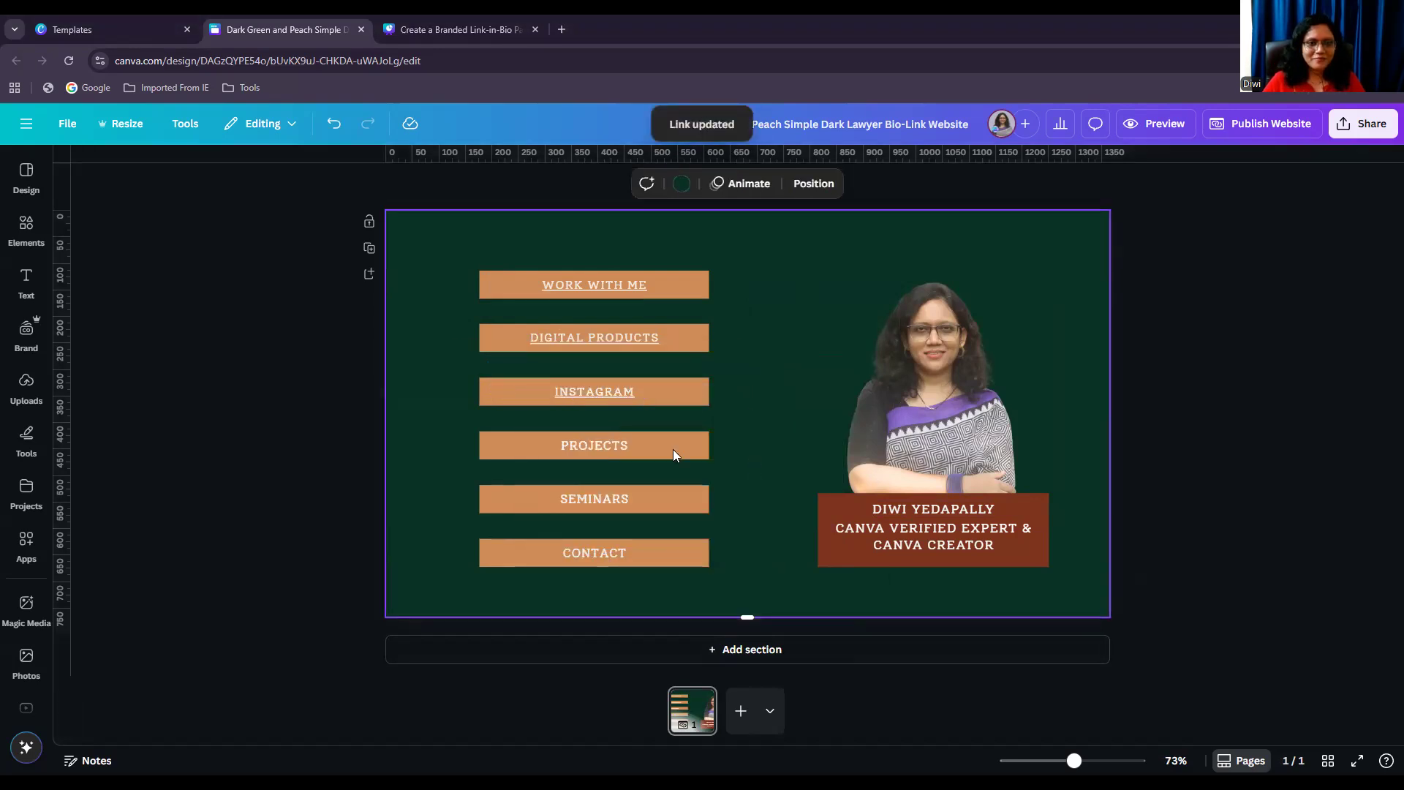
Change the PROJECTS label on the fourth button to "PINTEREST"
{"action": "left_click", "coordinate": [610, 448]}
{"action": "key", "text": "shift+Home"}
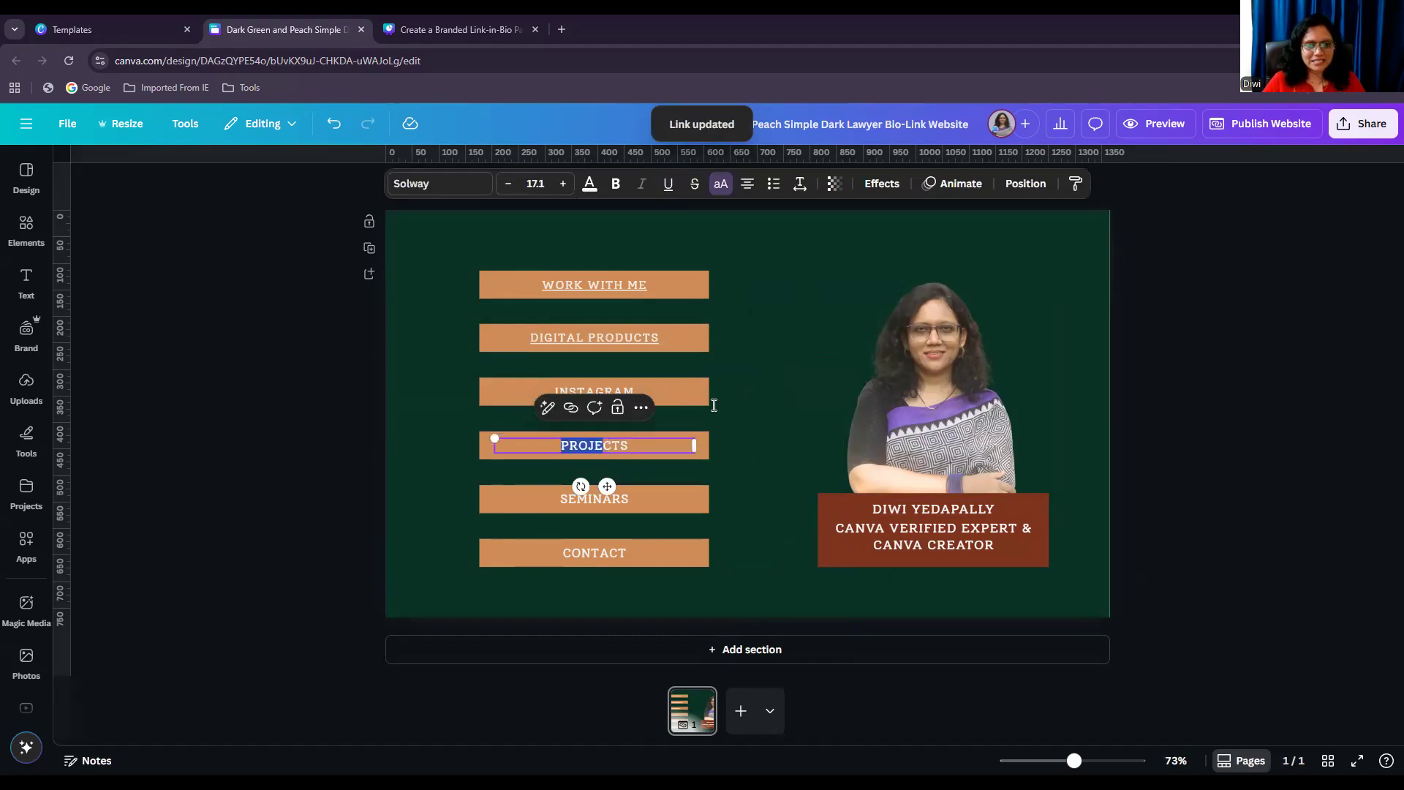
{"action": "key", "text": "ctrl+a"}
{"action": "type", "text": "PINTEREST"}
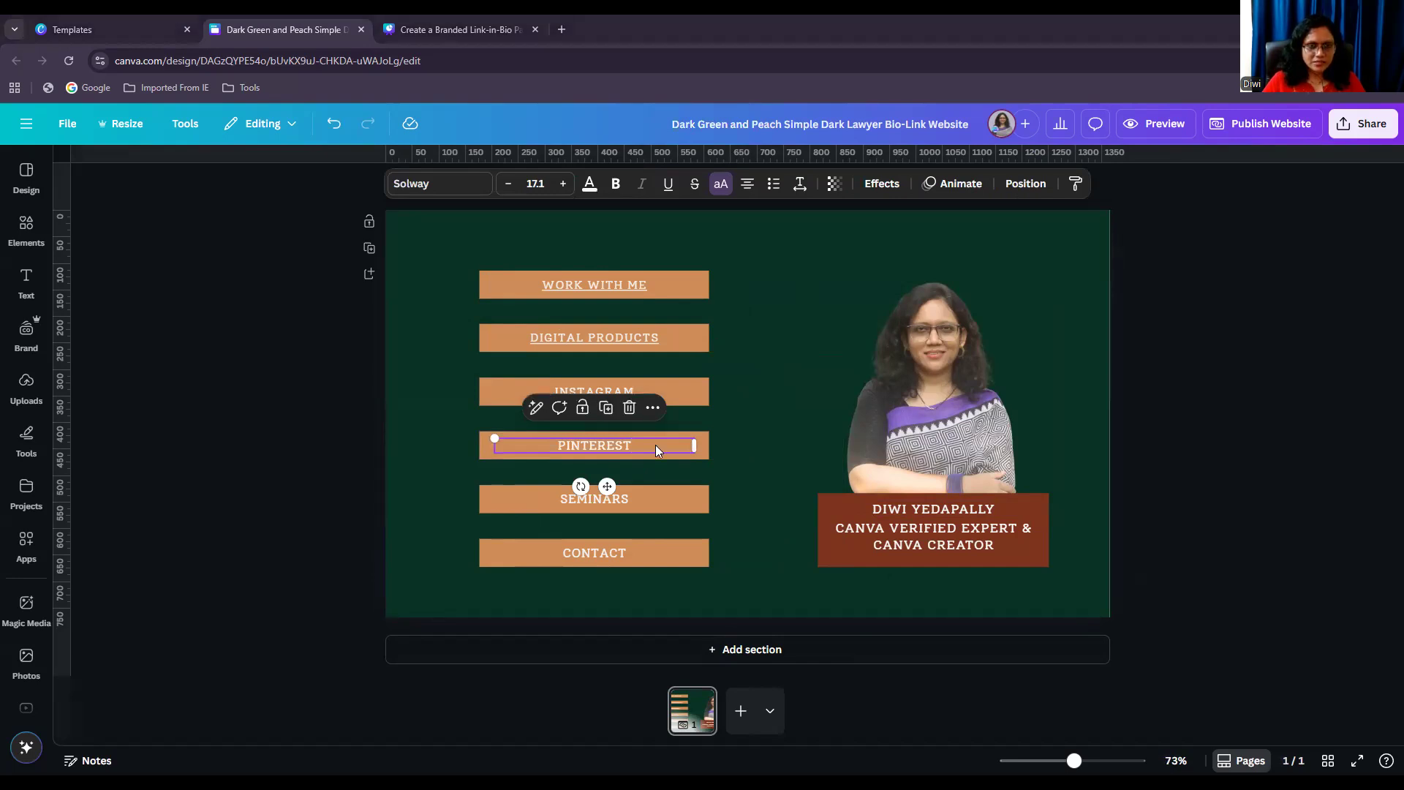
{"action": "left_click", "coordinate": [652, 407]}
{"action": "left_click", "coordinate": [701, 704]}
{"action": "type", "text": "https://in.pinterest.com/diwisign/"}
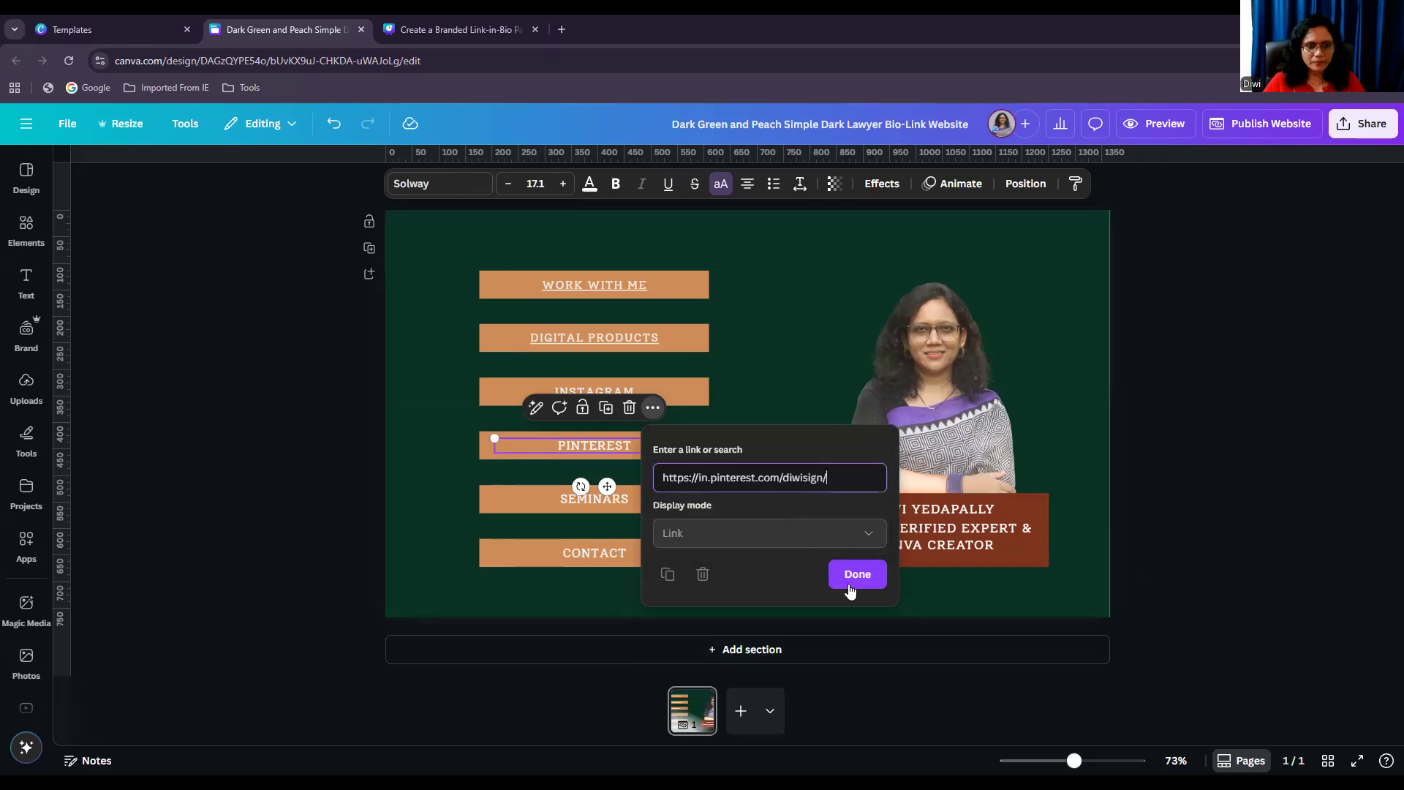
{"action": "left_click", "coordinate": [854, 574]}
{"action": "left_click", "coordinate": [795, 576]}
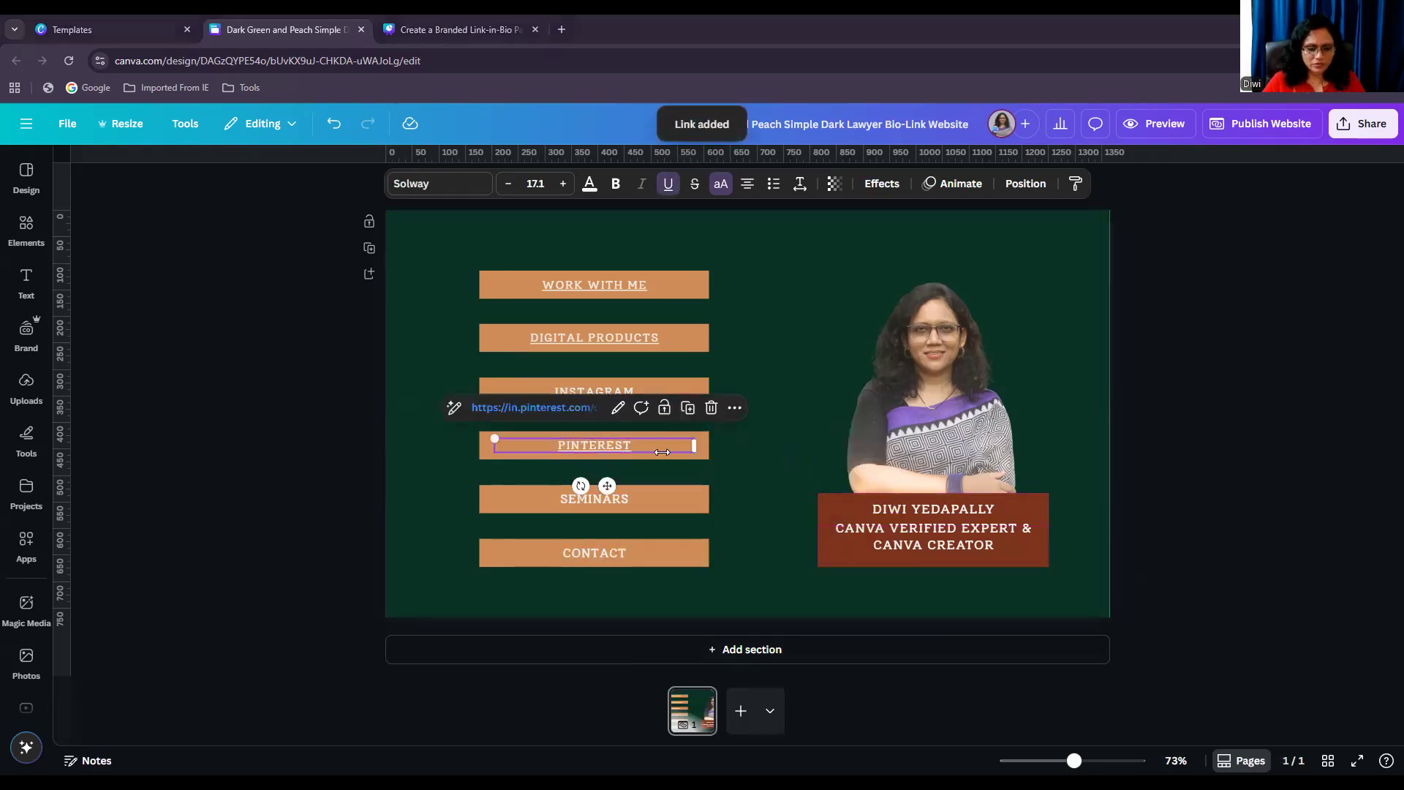
Change the SEMINARS label on the fifth button to "LINKEDIN"
{"action": "double_click", "coordinate": [610, 498]}
{"action": "type", "text": "LINKEDIN"}
{"action": "left_click", "coordinate": [741, 518]}
{"action": "left_click", "coordinate": [652, 493]}
{"action": "left_click", "coordinate": [652, 461]}
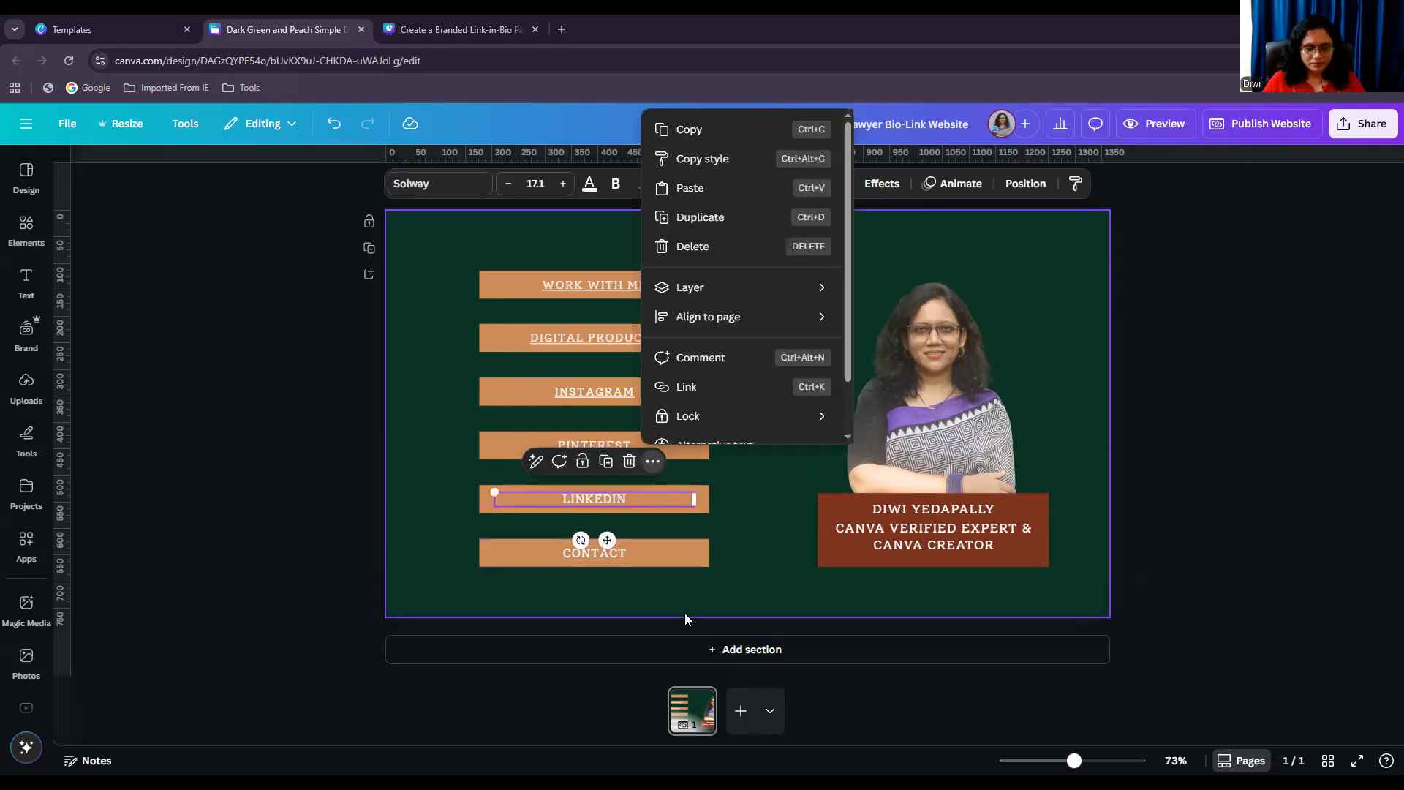
{"action": "left_click", "coordinate": [749, 392]}
{"action": "type", "text": "www.linkedin.com/in/diwisign"}
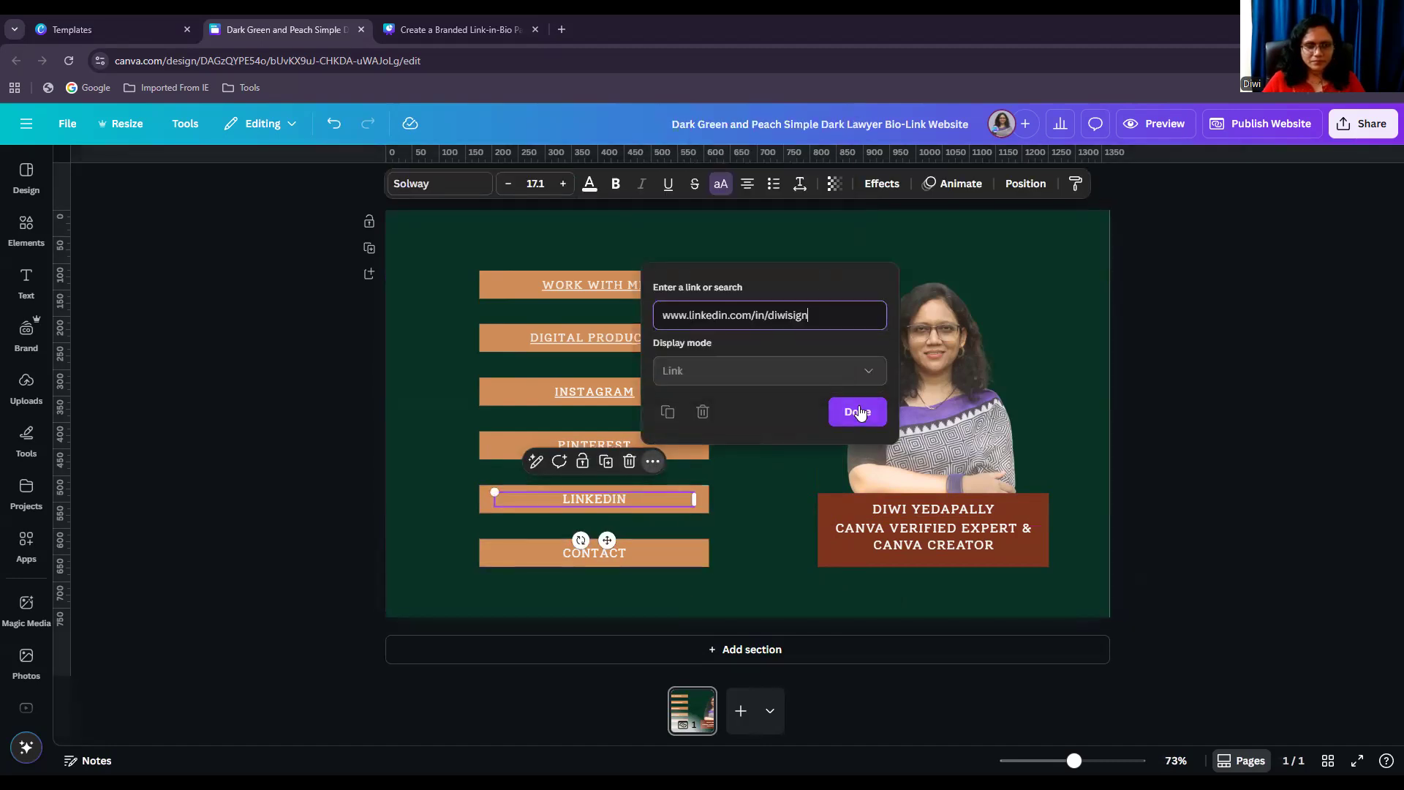
{"action": "left_click", "coordinate": [860, 412]}
{"action": "left_click", "coordinate": [790, 615]}
Change the CONTACT label on the last button to "YOUTUBE"
{"action": "left_click", "coordinate": [641, 552]}
{"action": "key", "text": "alt+Tab"}
{"action": "left_click", "coordinate": [626, 545]}
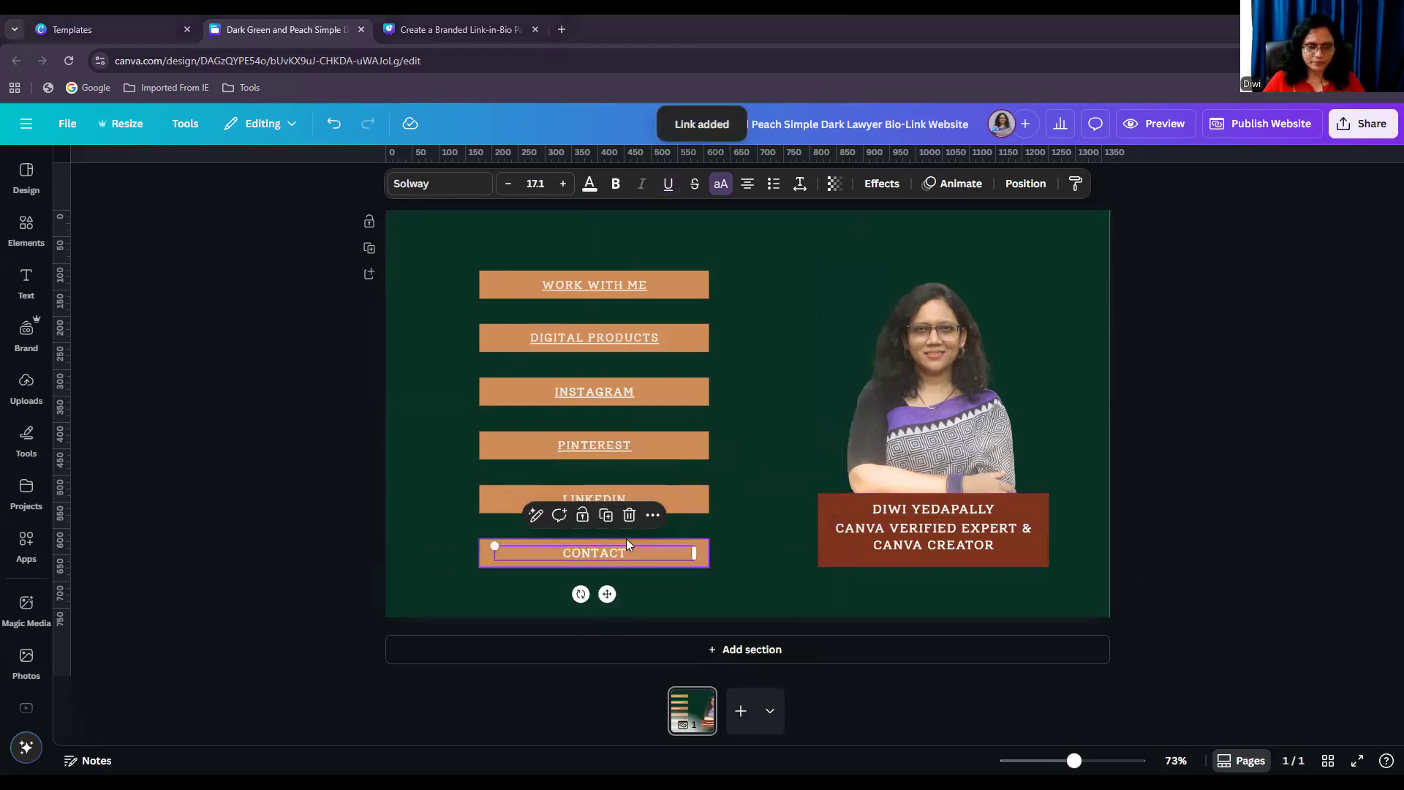
{"action": "type", "text": "YOUTUBE"}
{"action": "key", "text": "alt+Tab"}
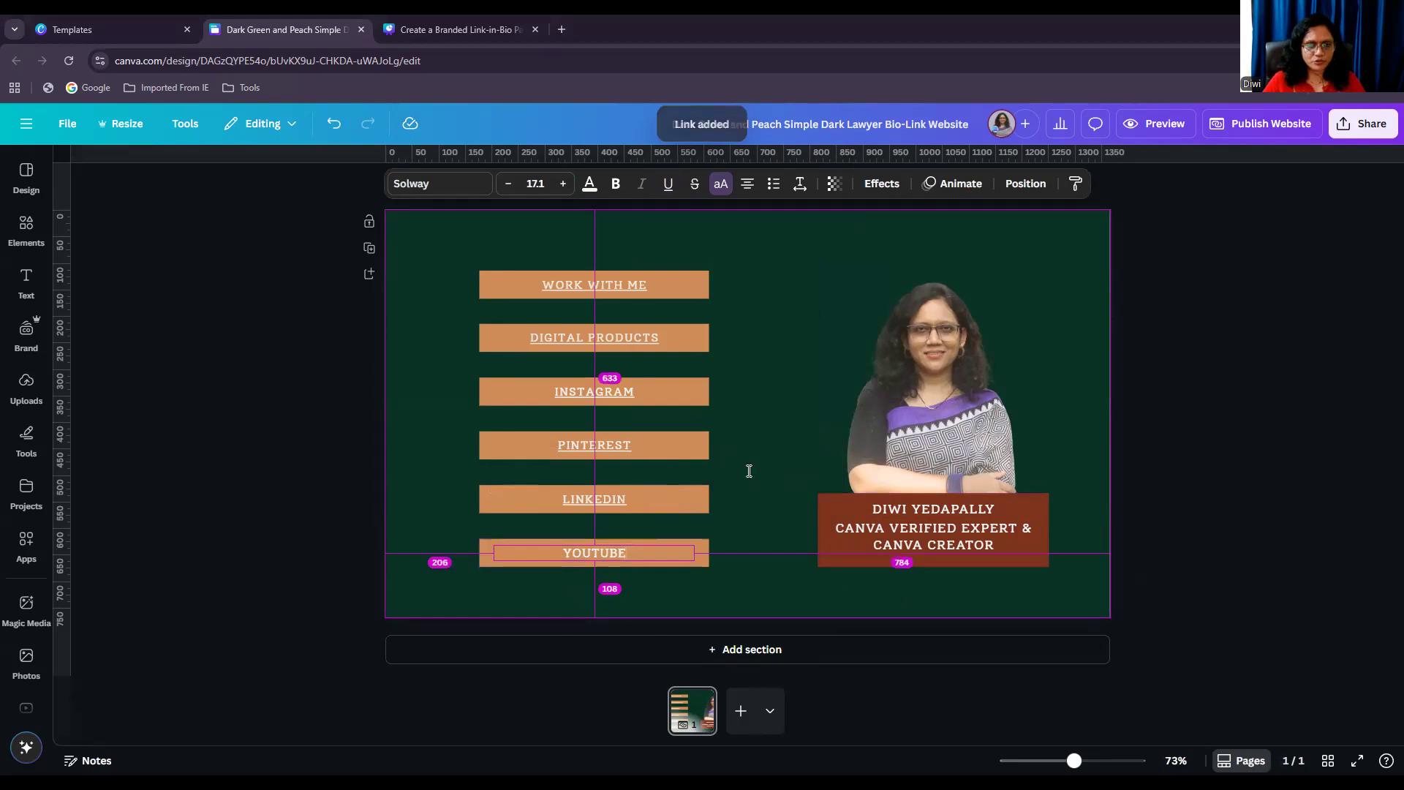
{"action": "key", "text": "alt+Tab"}
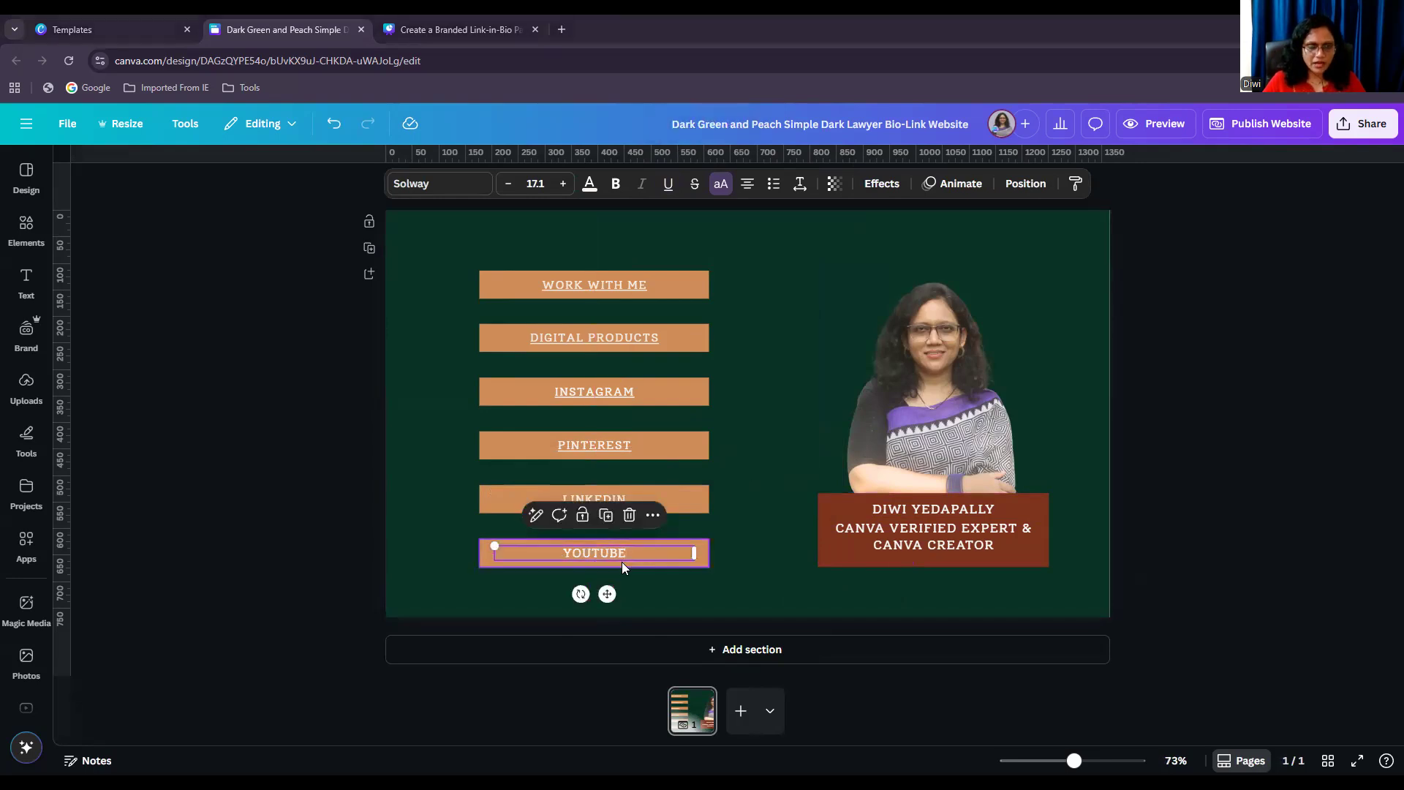
{"action": "left_click", "coordinate": [652, 515]}
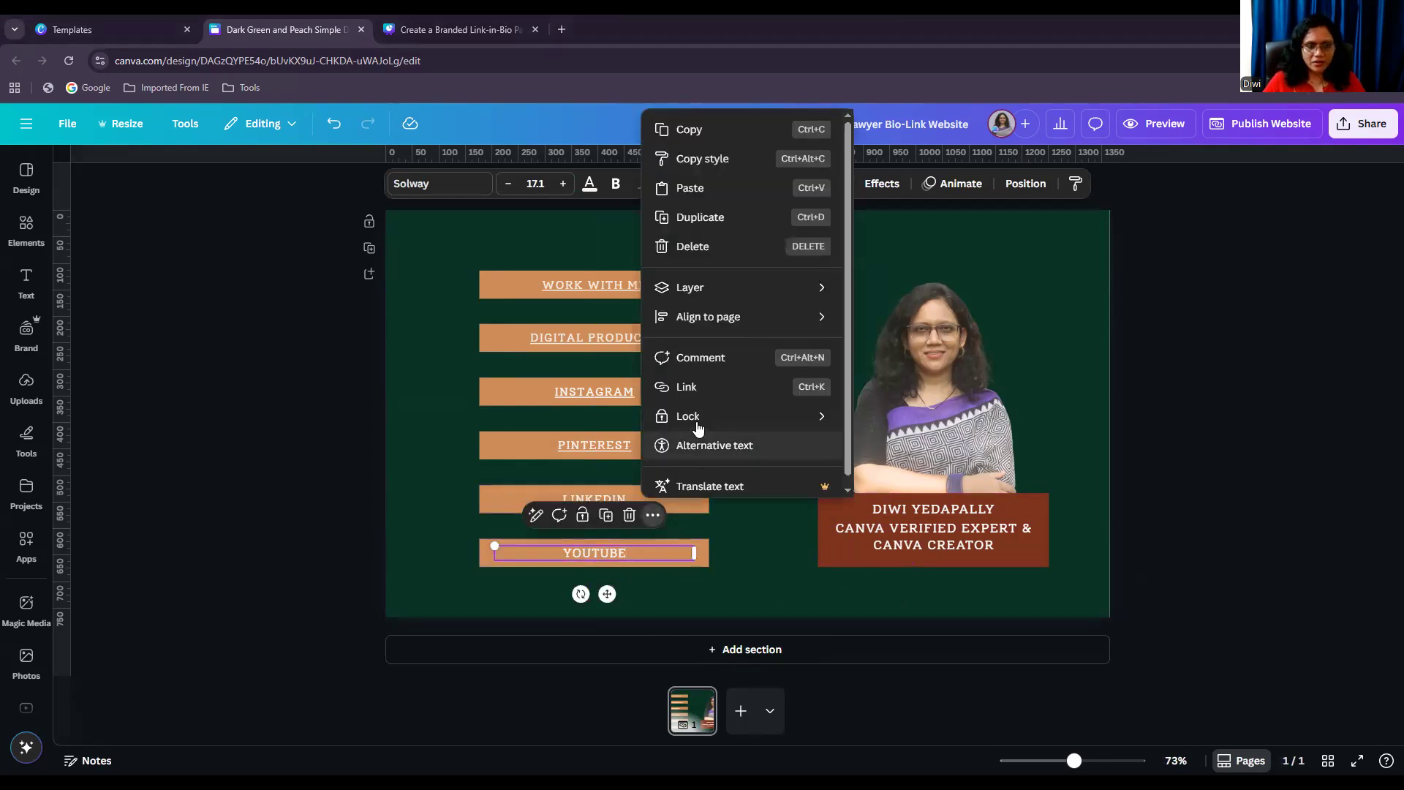
{"action": "left_click", "coordinate": [688, 387]}
{"action": "type", "text": "https://www.youtube.com/@Diwisign"}
{"action": "left_click", "coordinate": [854, 466]}
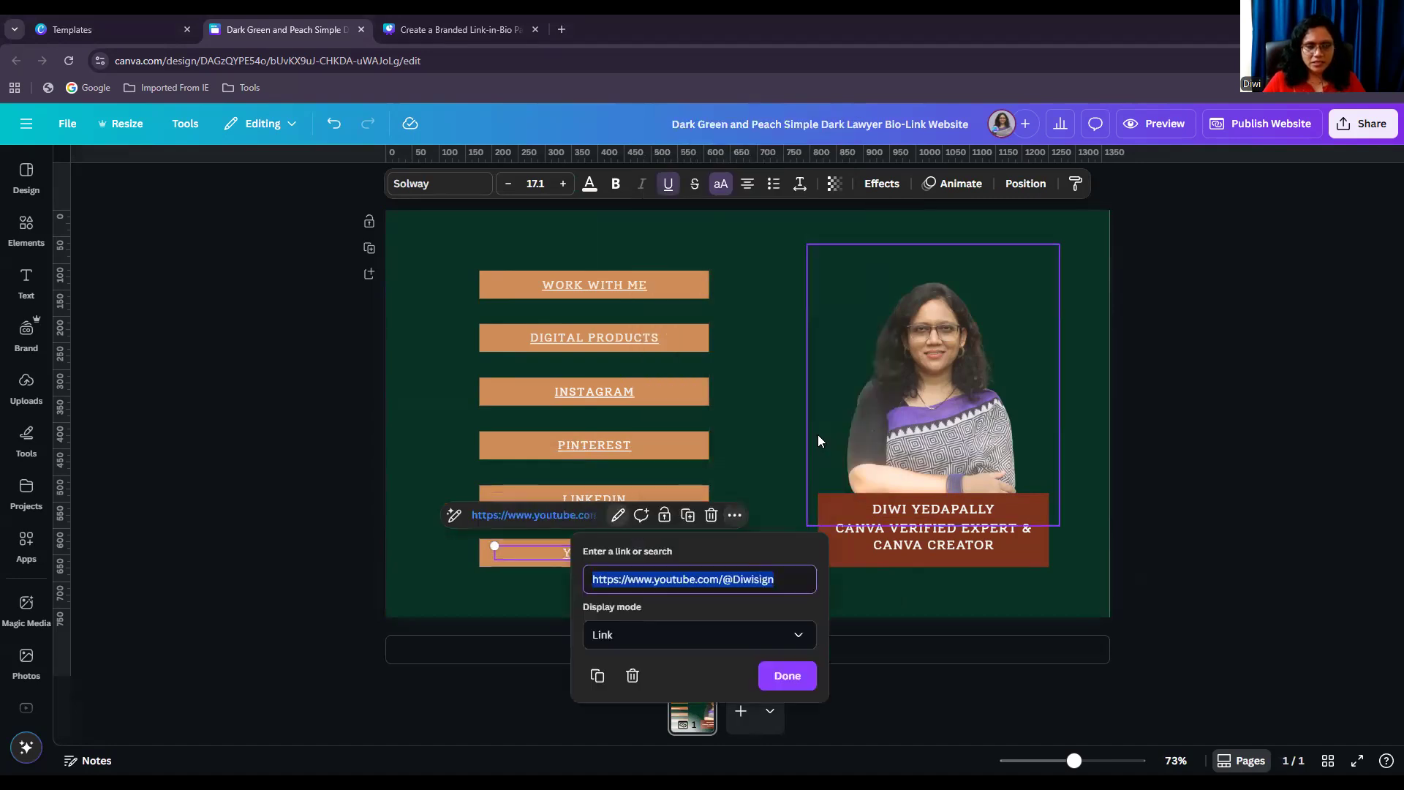
{"action": "left_click", "coordinate": [775, 512]}
{"action": "left_click", "coordinate": [747, 414]}
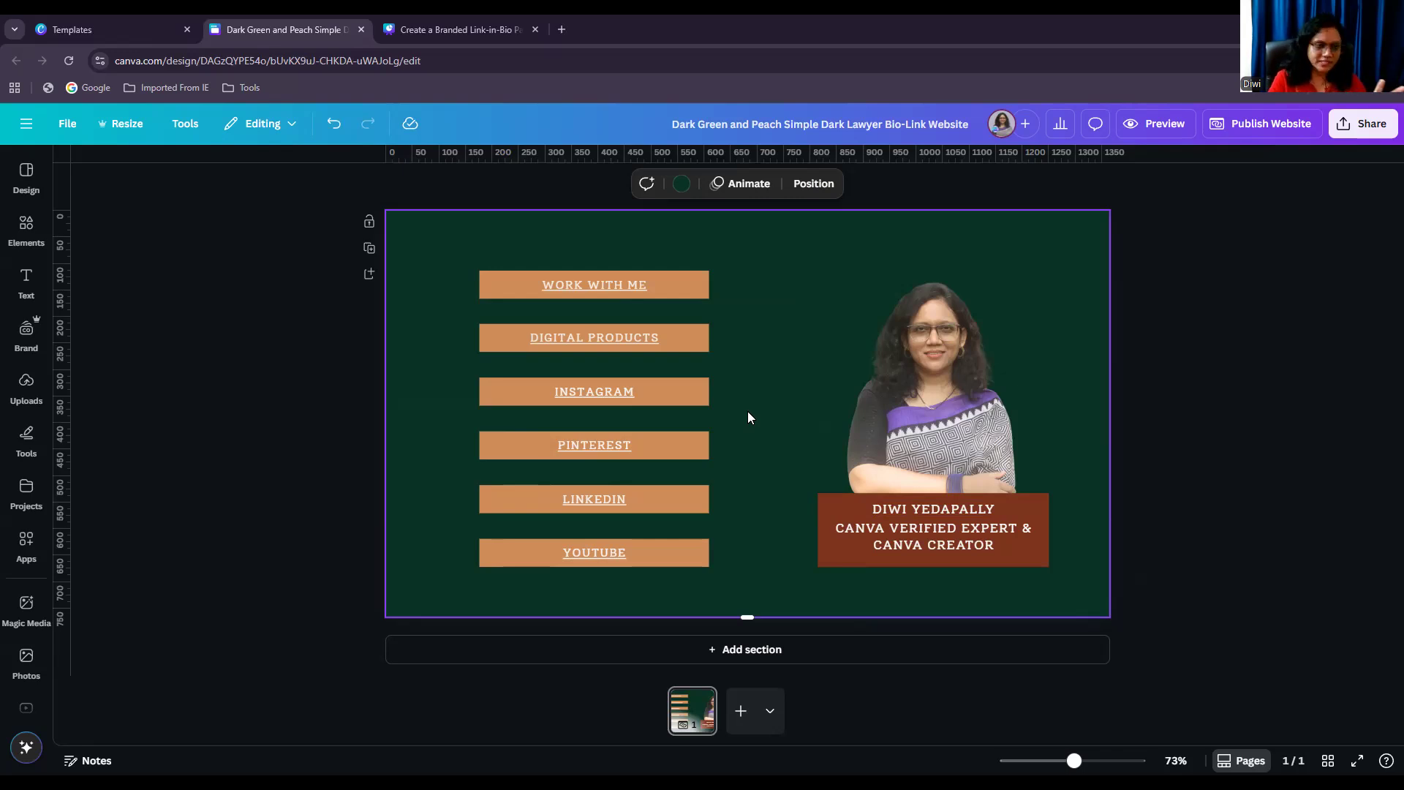
Inspect the links attached to the button labels, working from YOUTUBE up to WORK WITH ME
{"action": "left_click", "coordinate": [602, 556]}
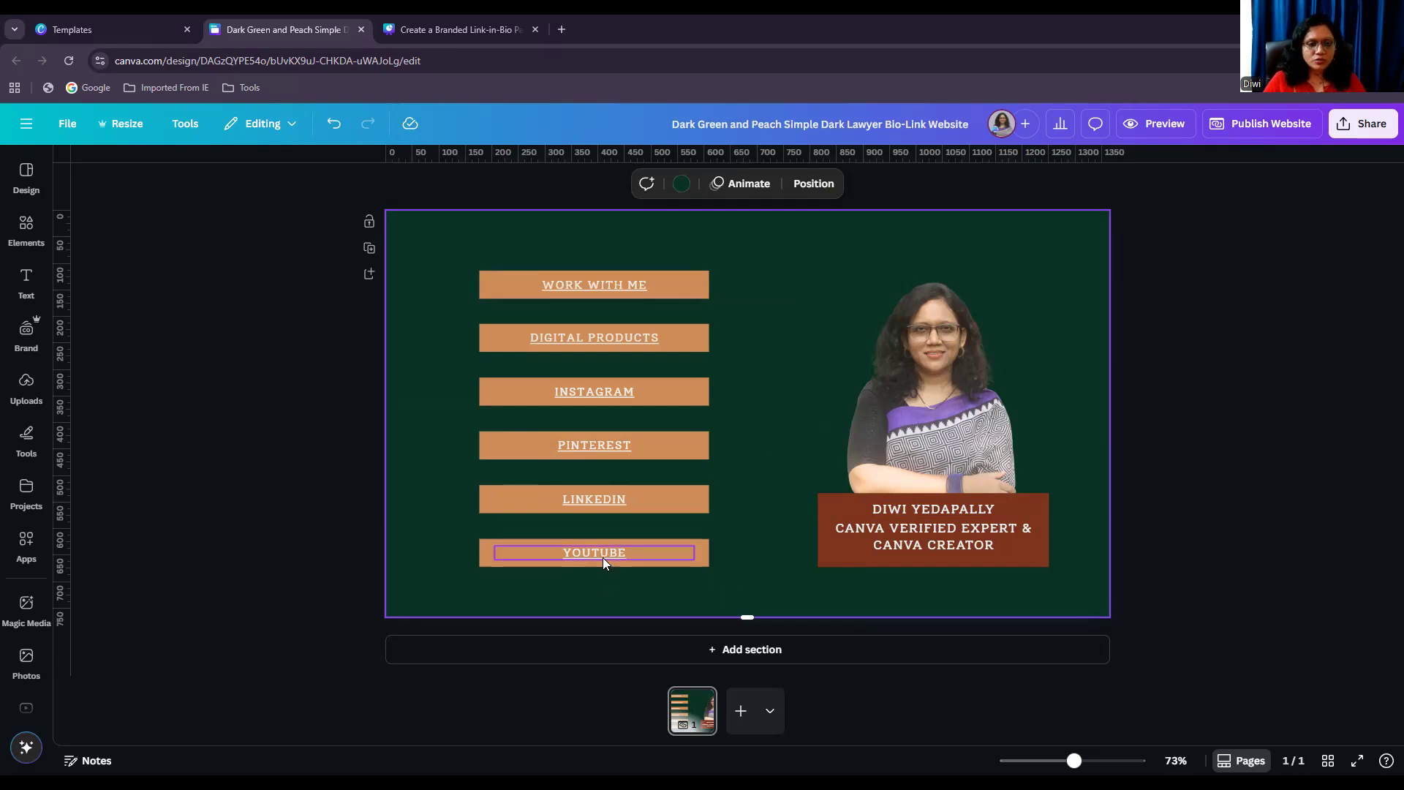
{"action": "left_click", "coordinate": [596, 490]}
{"action": "left_click", "coordinate": [596, 446]}
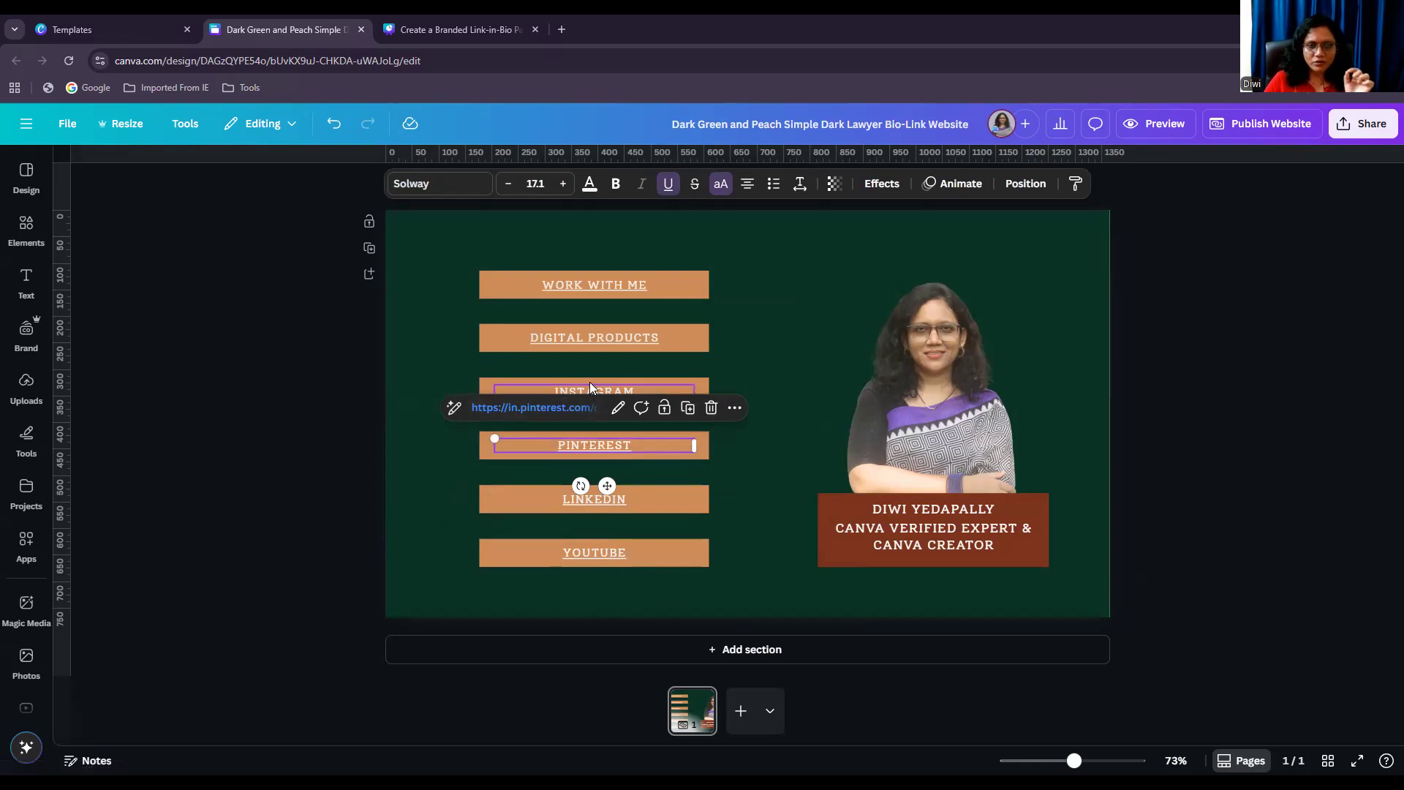
{"action": "left_click", "coordinate": [589, 384]}
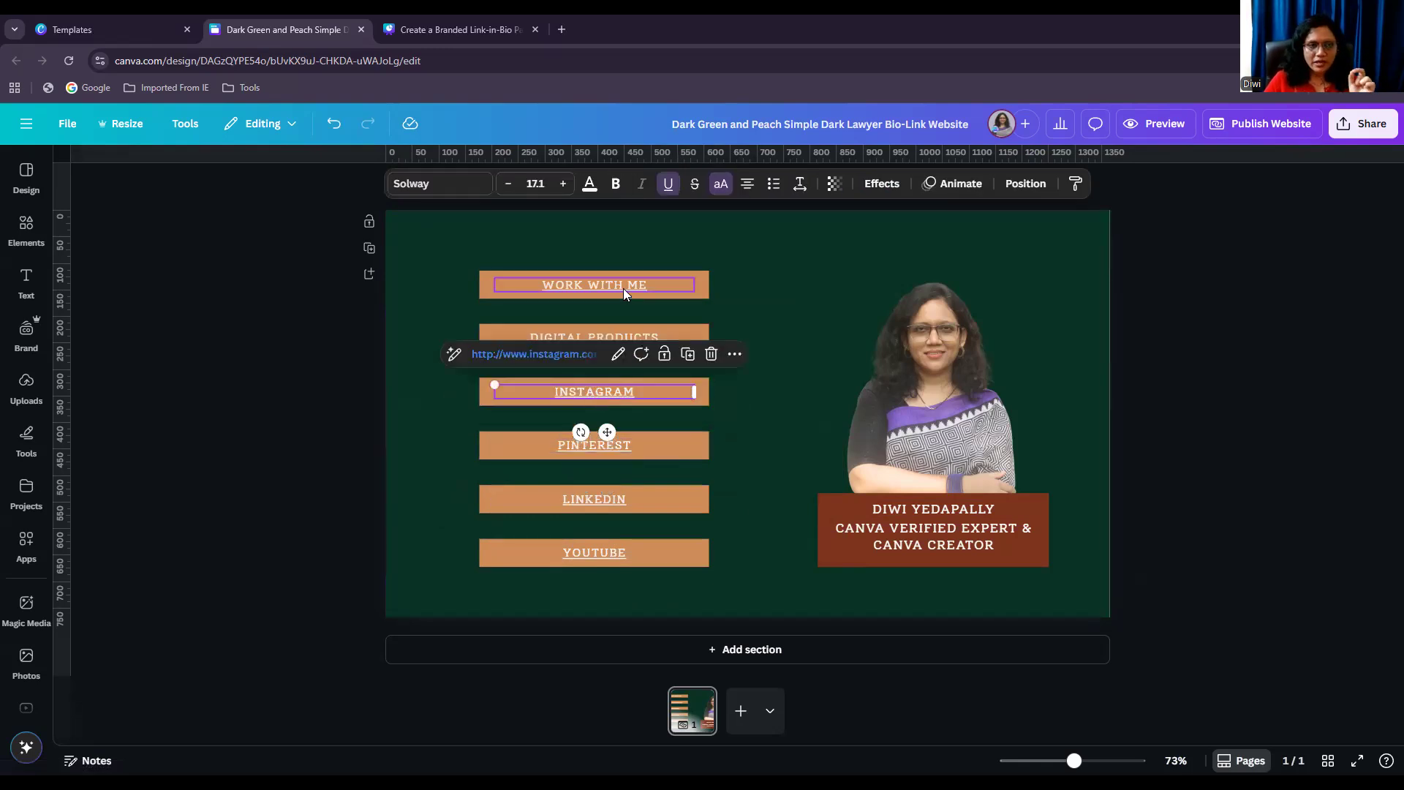
{"action": "left_click", "coordinate": [528, 288]}
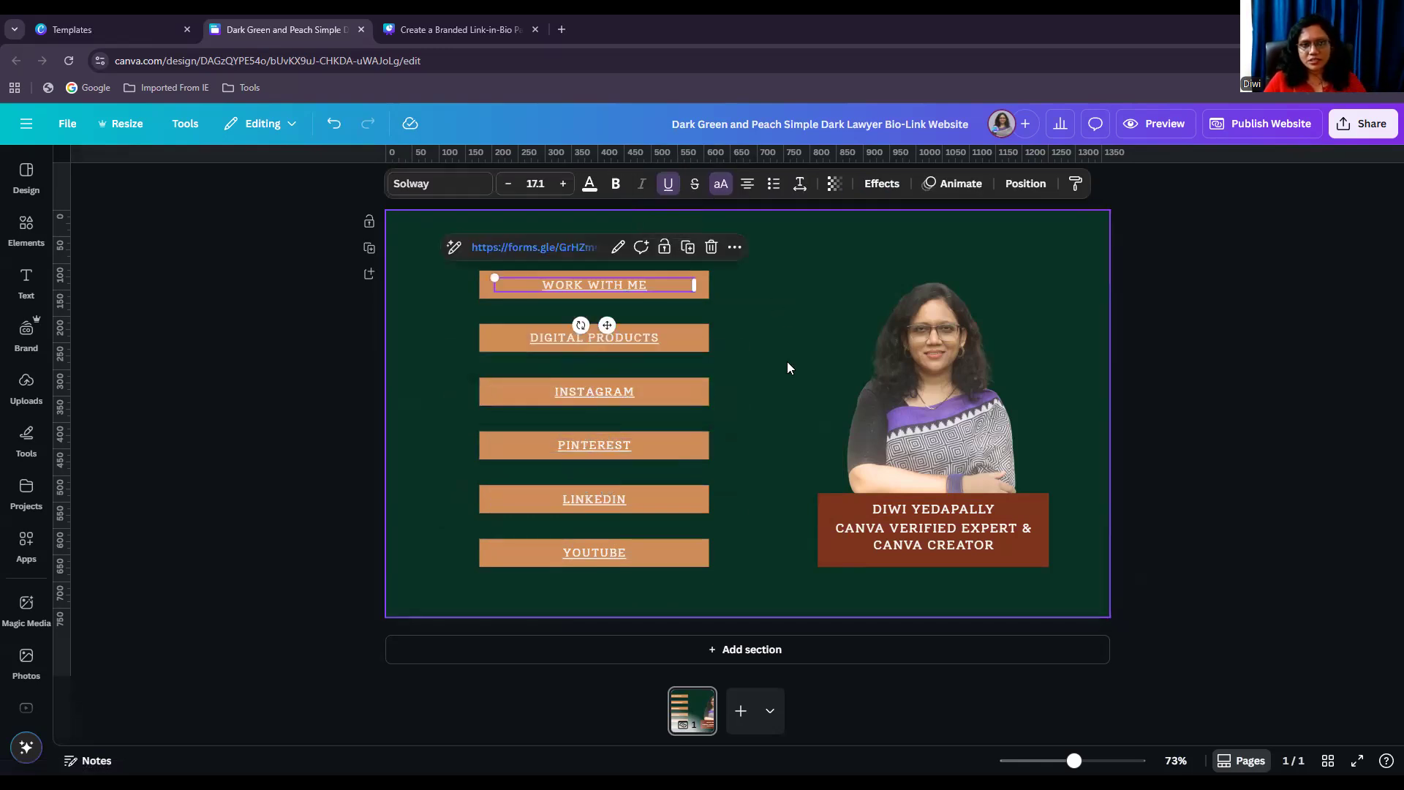
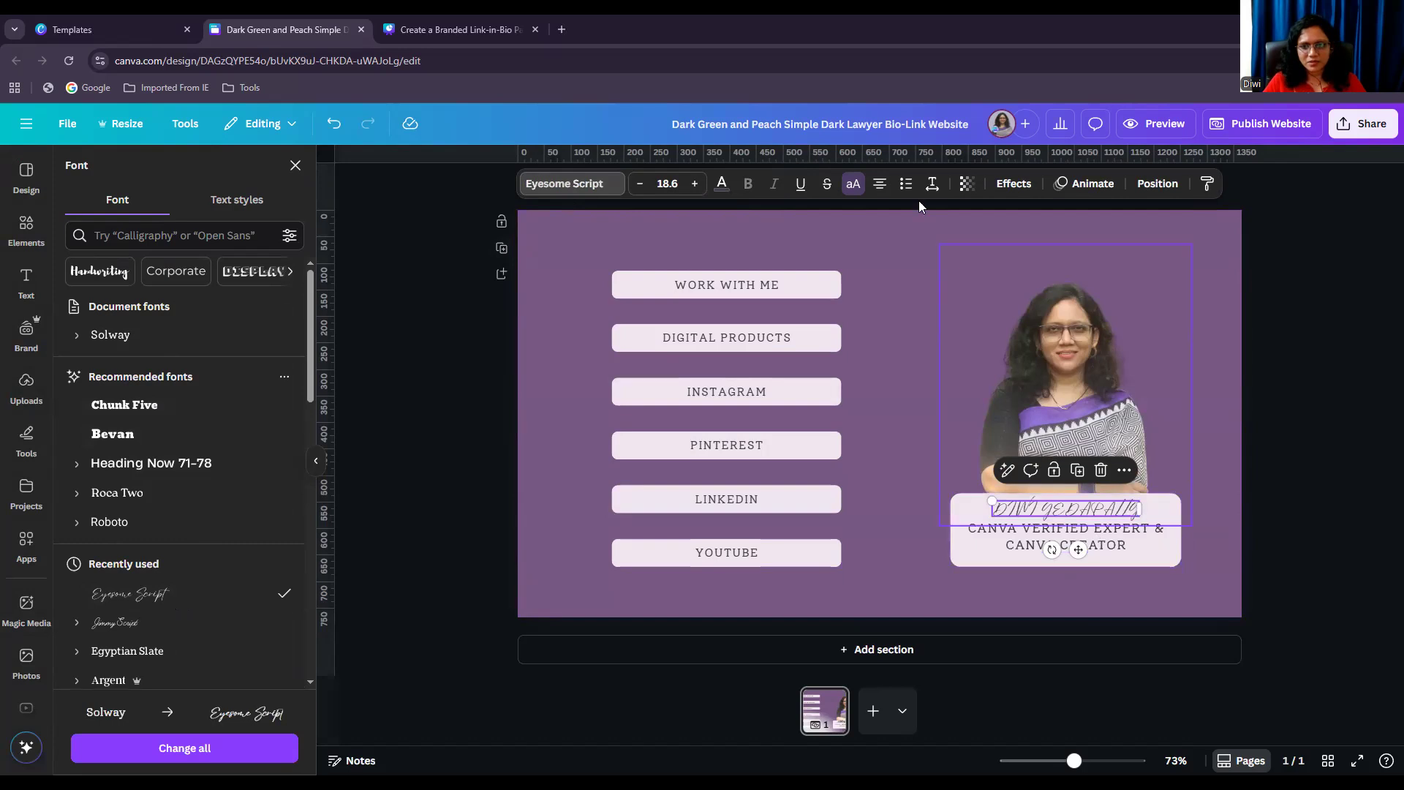
Turn off uppercase for the enlarged script name and shift the two-line title slightly down beneath it
{"action": "left_click", "coordinate": [853, 183]}
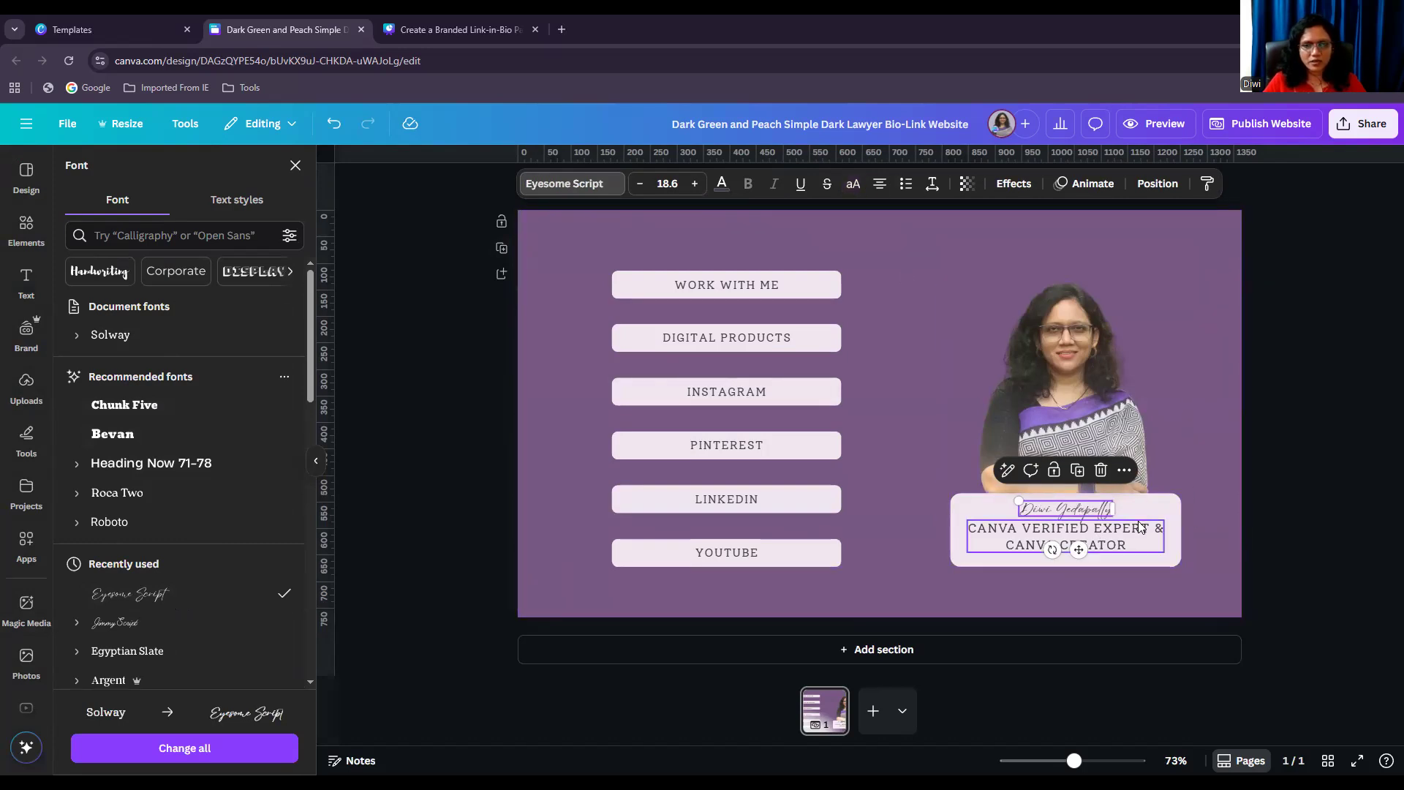
{"action": "left_click_drag", "start_coordinate": [1113, 517], "coordinate": [1097, 557]}
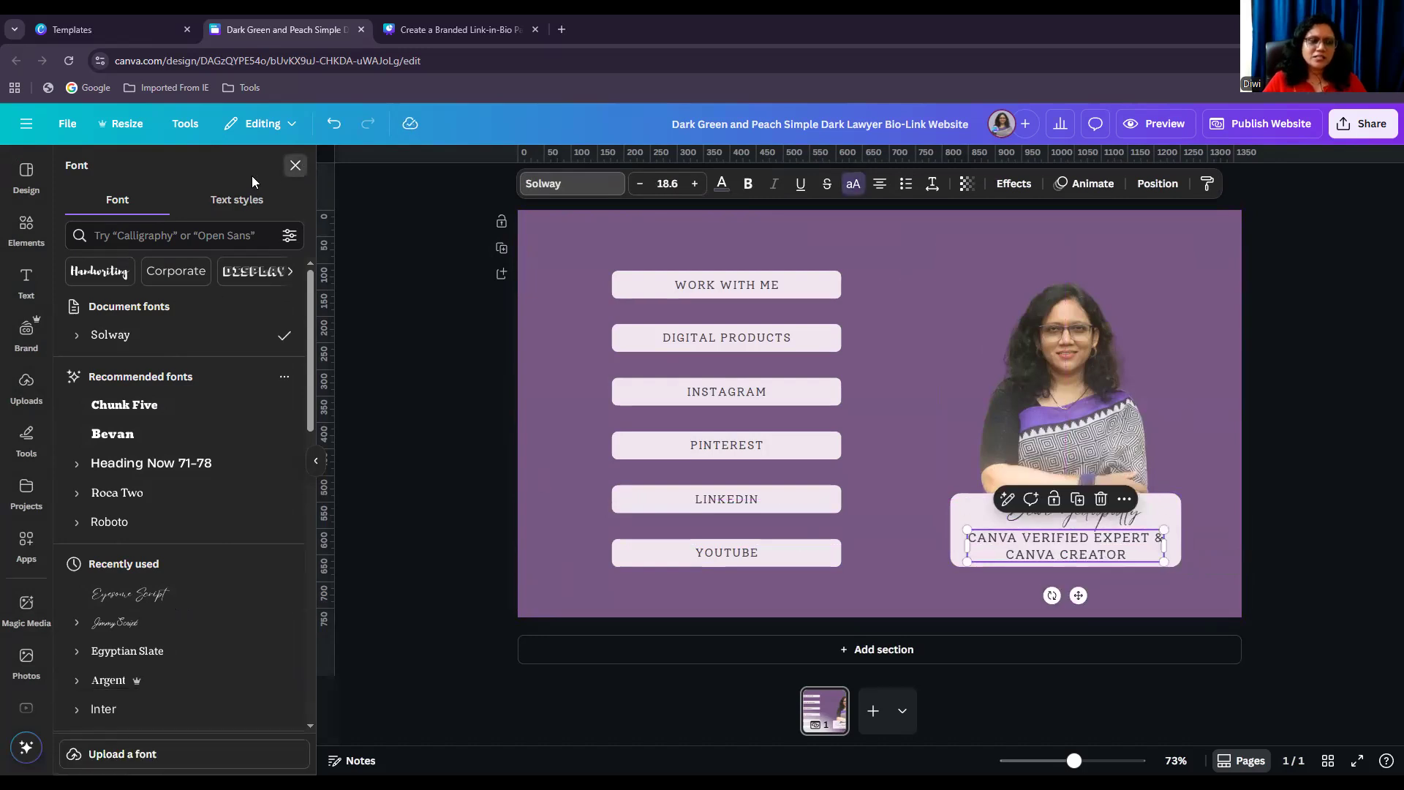
{"action": "left_click", "coordinate": [295, 166]}
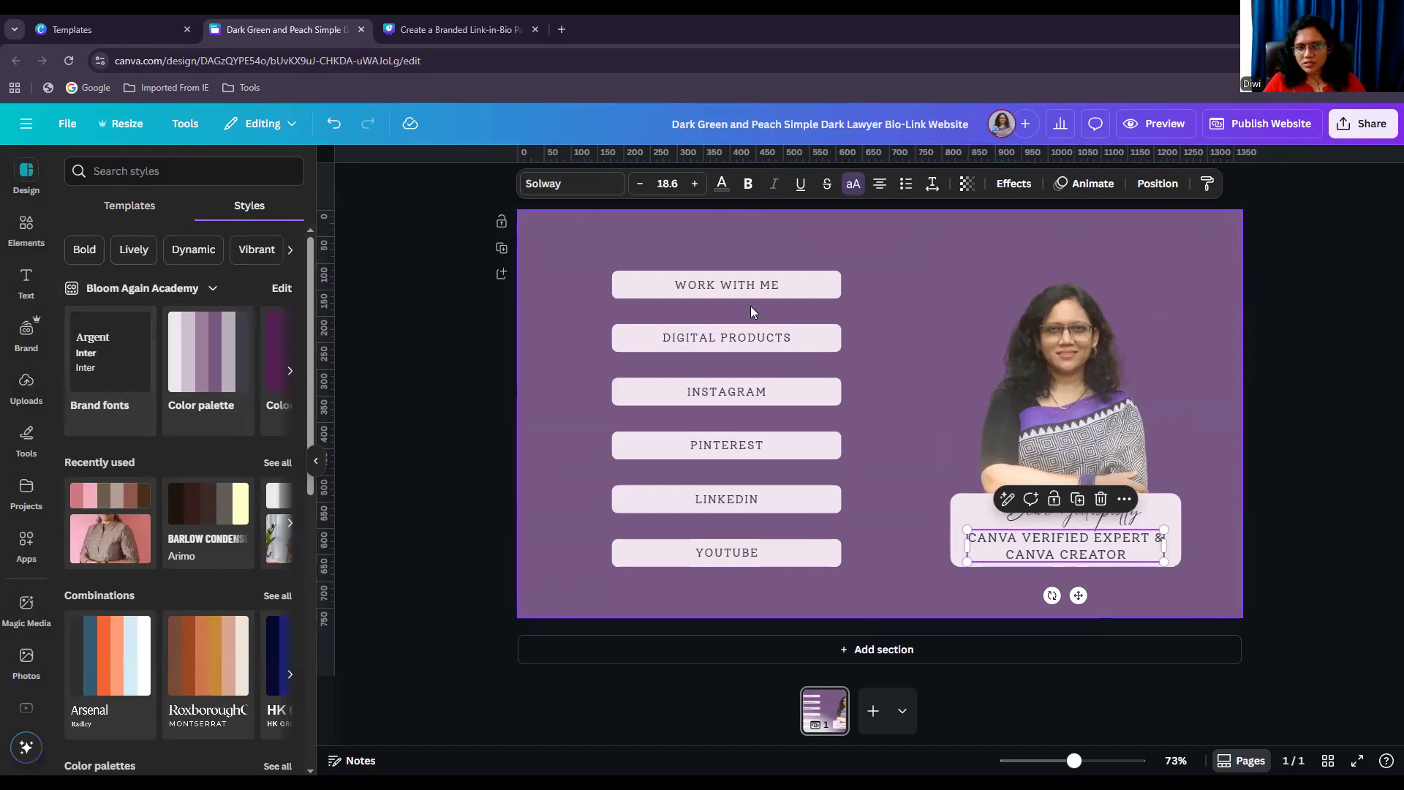
Change the WORK WITH ME label's font to Egyptian Slate and apply it to all Solway text in the design
{"action": "left_click", "coordinate": [724, 284]}
{"action": "left_click", "coordinate": [556, 184]}
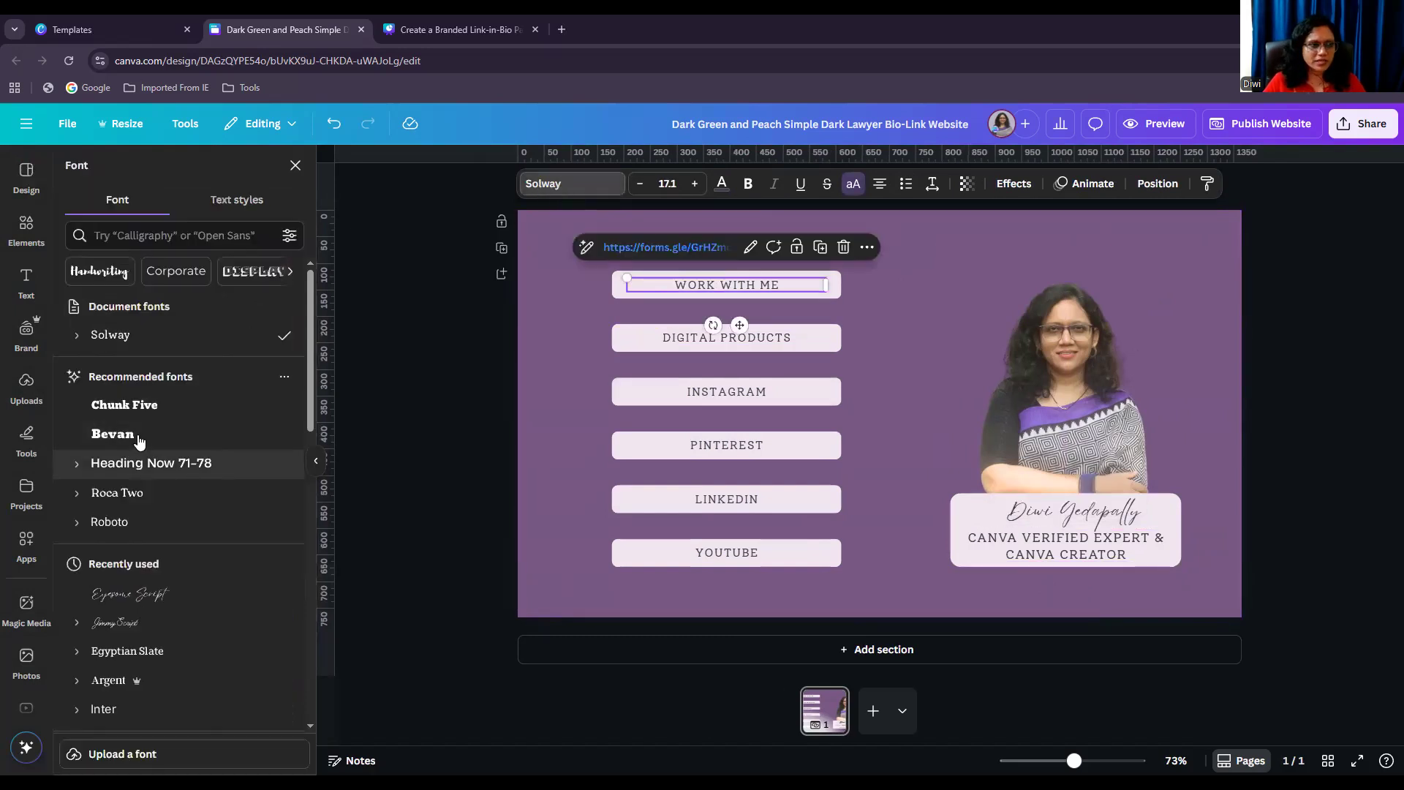
{"action": "scroll", "coordinate": [143, 578], "scroll_direction": "down", "scroll_amount": 1}
{"action": "left_click", "coordinate": [141, 577]}
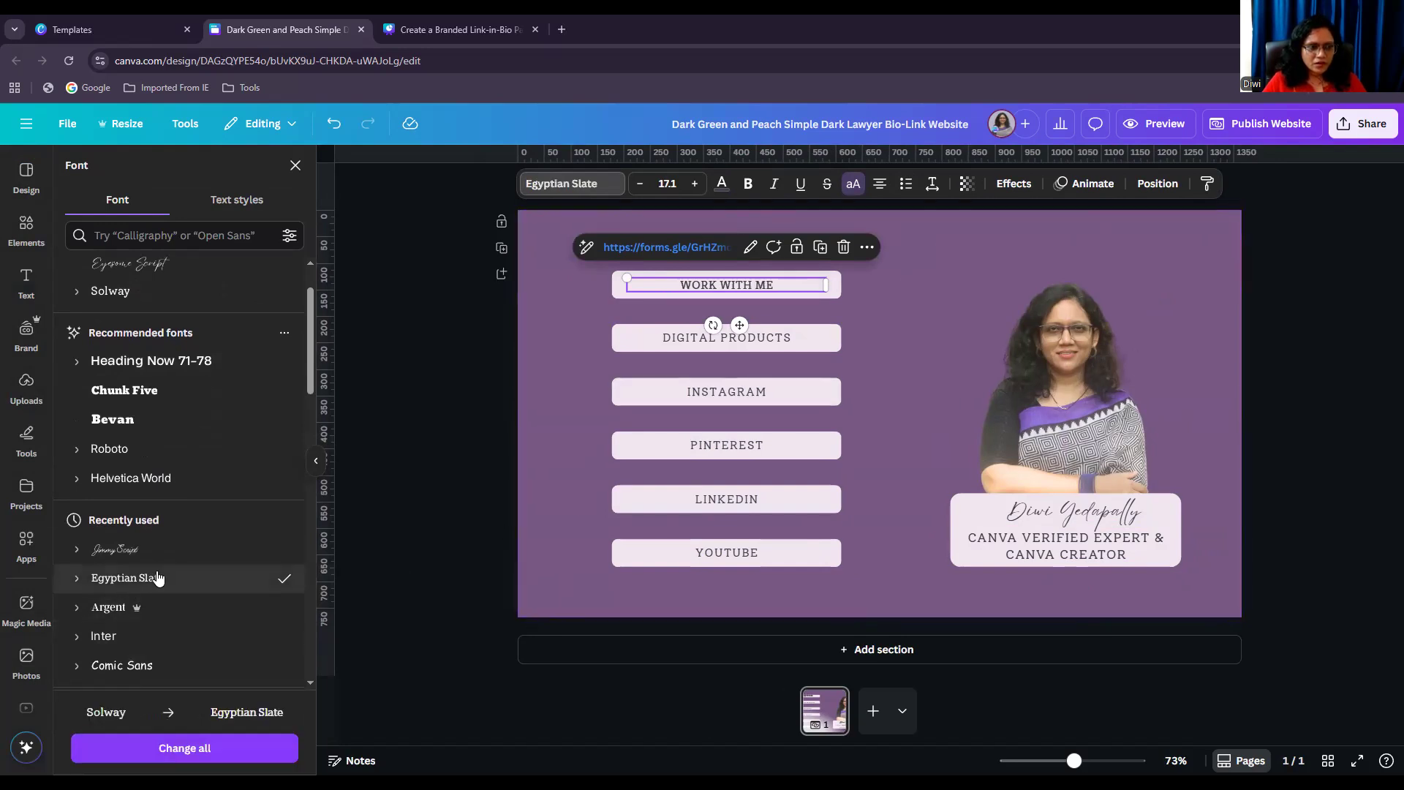
{"action": "left_click", "coordinate": [185, 750]}
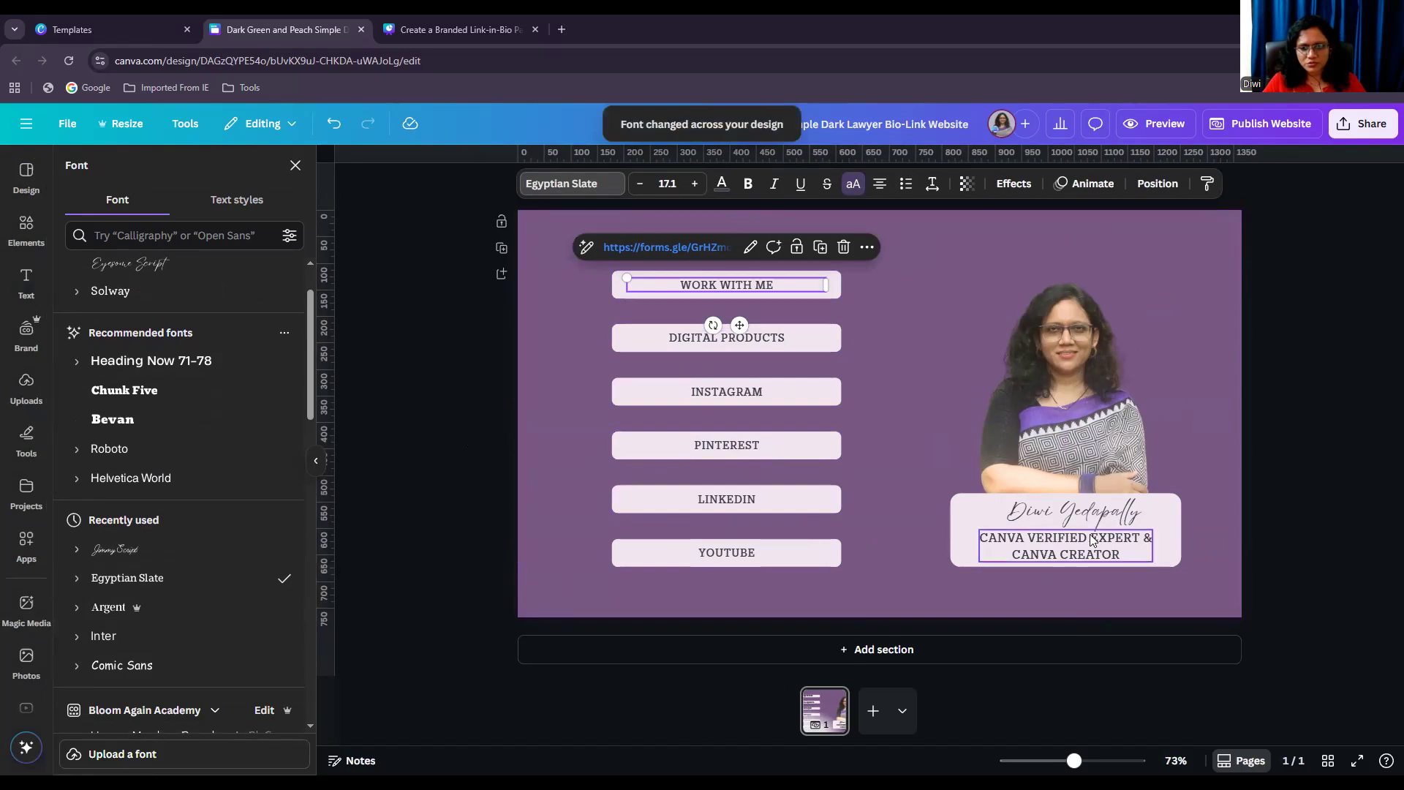
Shrink the CANVA VERIFIED EXPERT & CANVA CREATOR title so it fits centred beneath the name
{"action": "left_click", "coordinate": [1066, 545]}
{"action": "left_click_drag", "start_coordinate": [1156, 529], "coordinate": [1108, 550]}
{"action": "left_click", "coordinate": [1125, 604]}
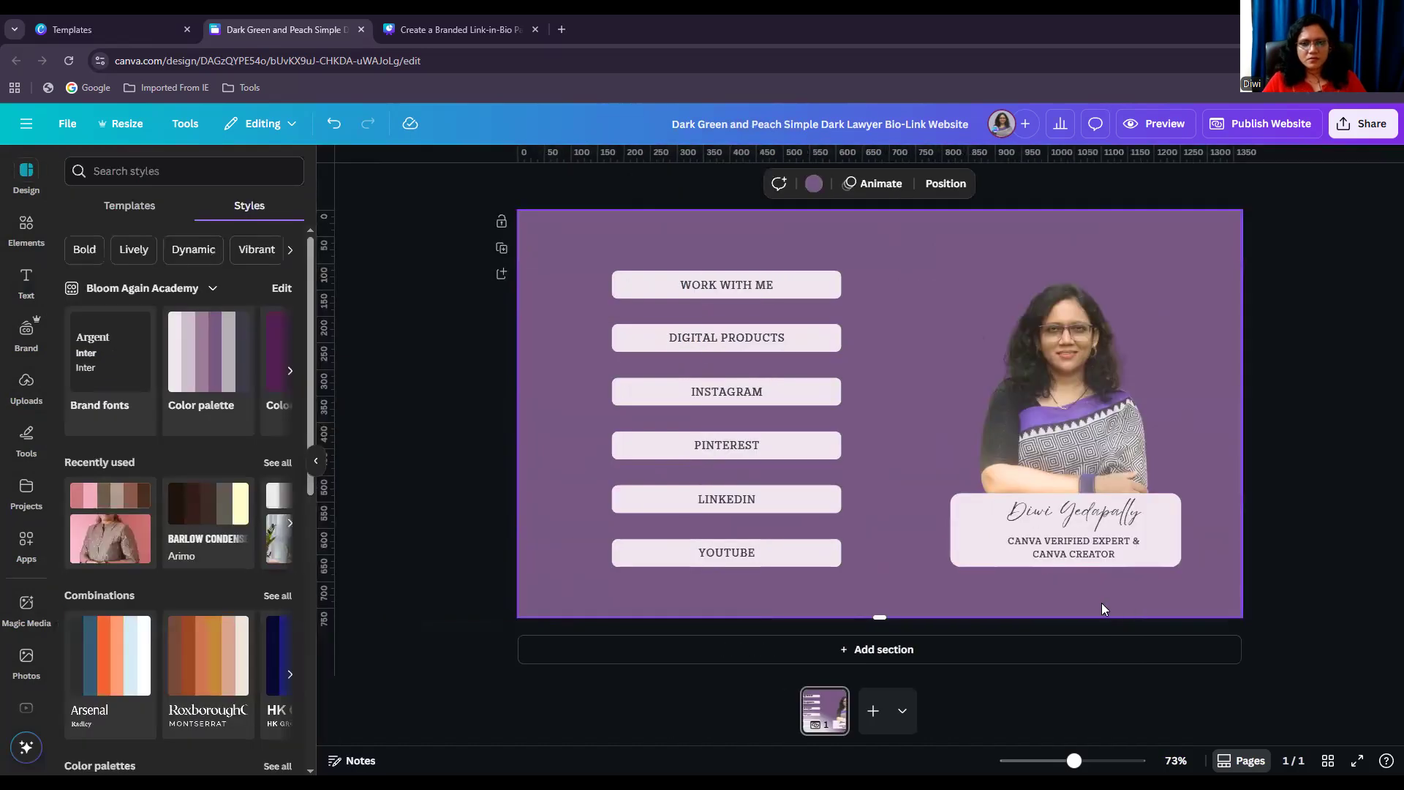
Try the brand palette's purple and grey on the name card, then fill it with the dark charcoal colour
{"action": "left_click", "coordinate": [962, 536]}
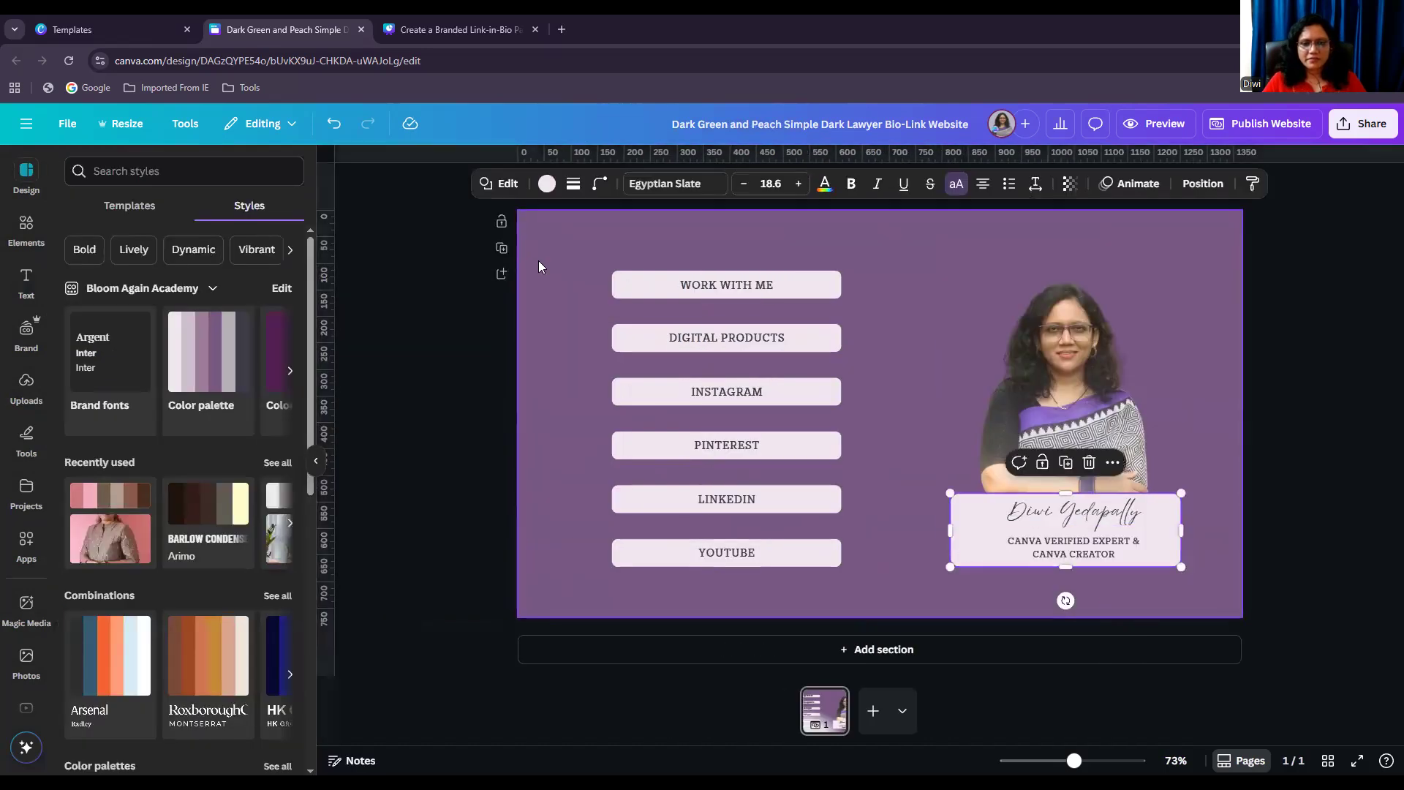
{"action": "left_click", "coordinate": [547, 183]}
{"action": "left_click", "coordinate": [188, 372]}
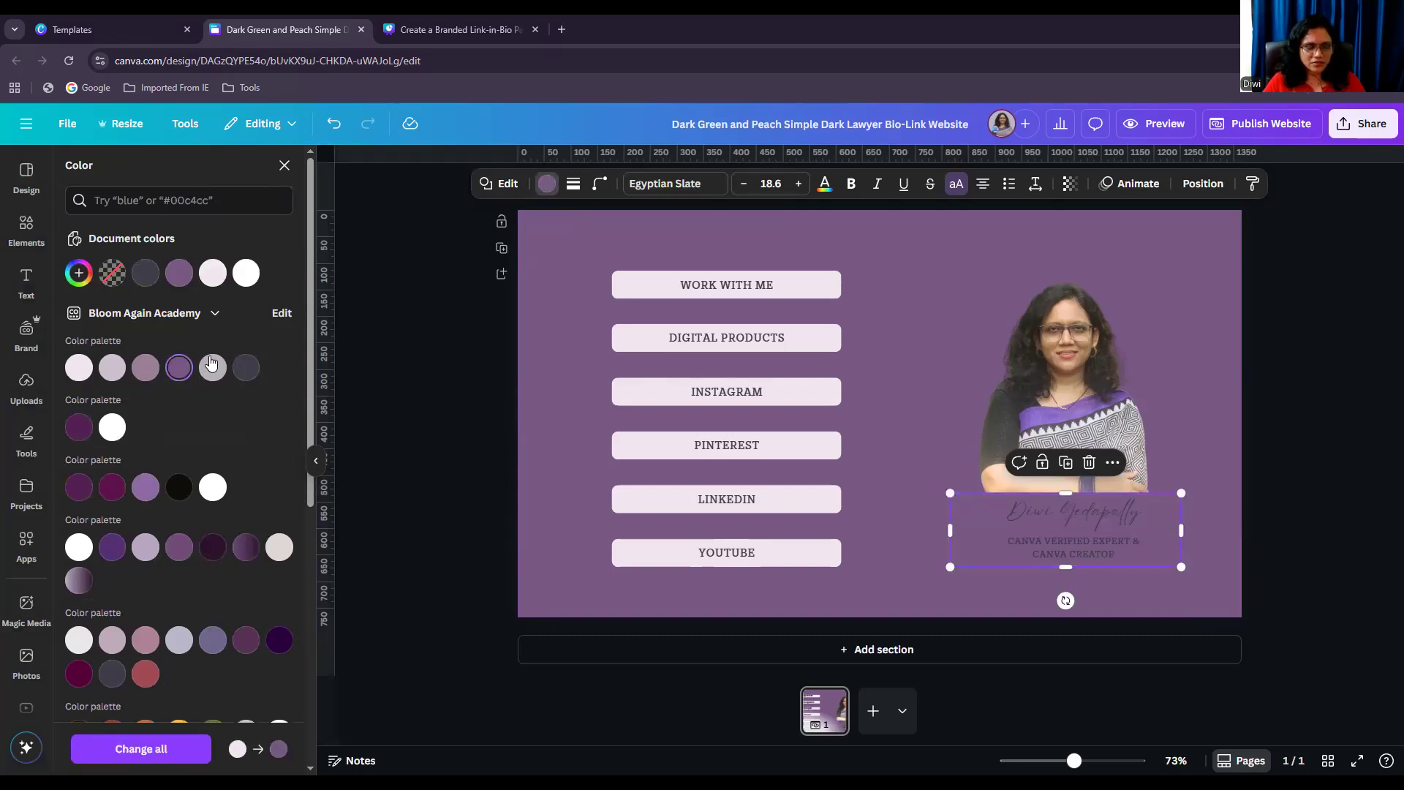
{"action": "left_click", "coordinate": [212, 369]}
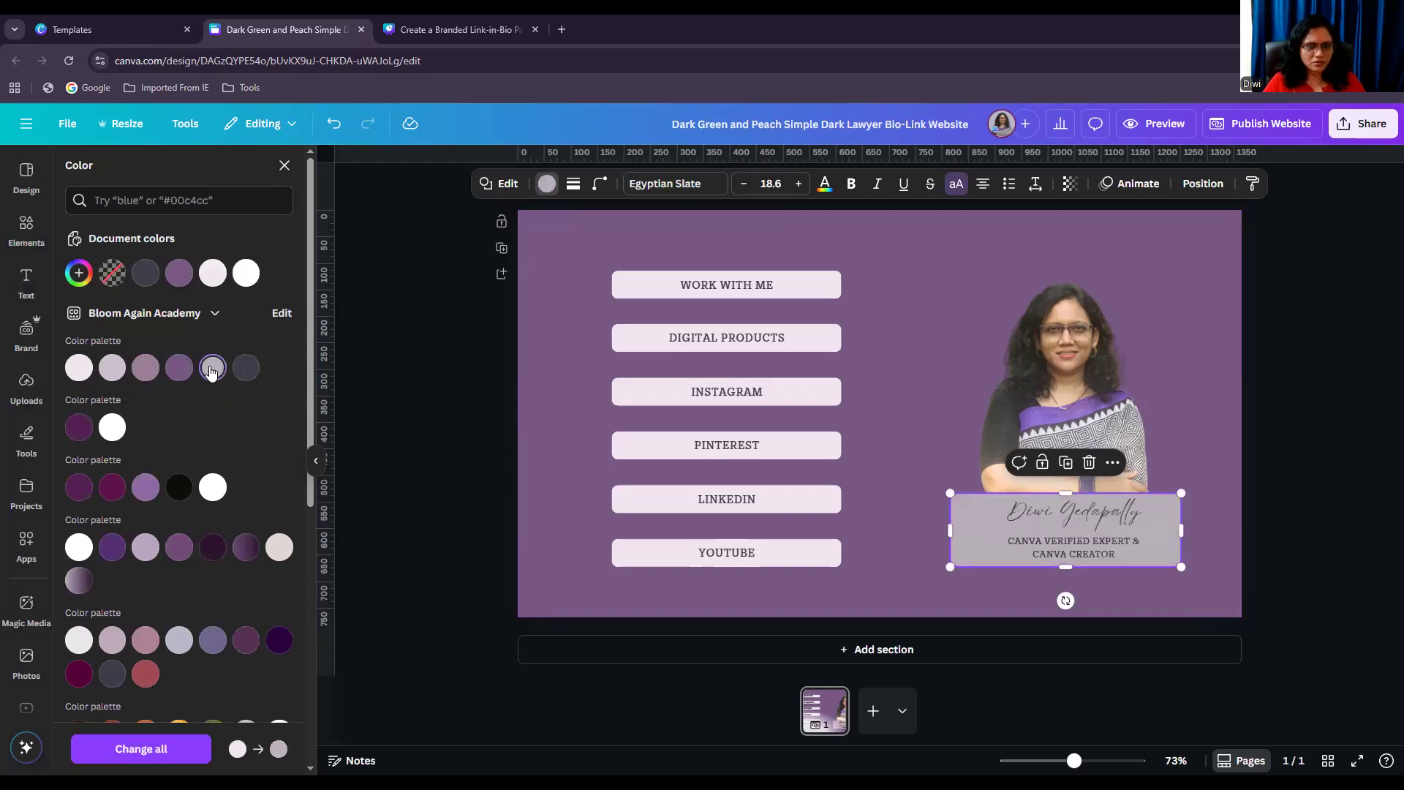
{"action": "left_click", "coordinate": [246, 369]}
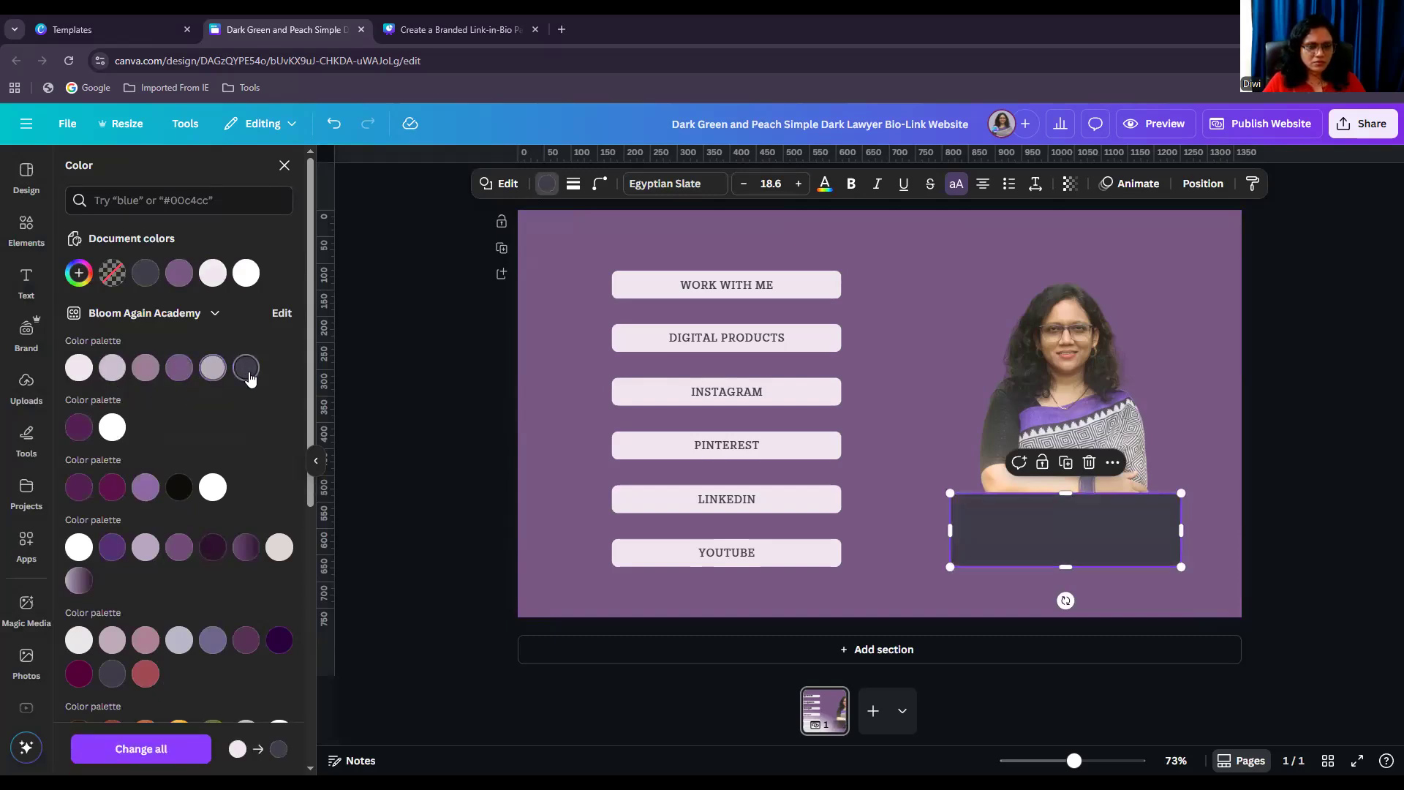
Set the text colour of both the name and the title to the palest colour in the first Bloom Again Academy palette
{"action": "left_click", "coordinate": [1062, 538]}
{"action": "left_click", "coordinate": [1051, 519], "text": "shift"}
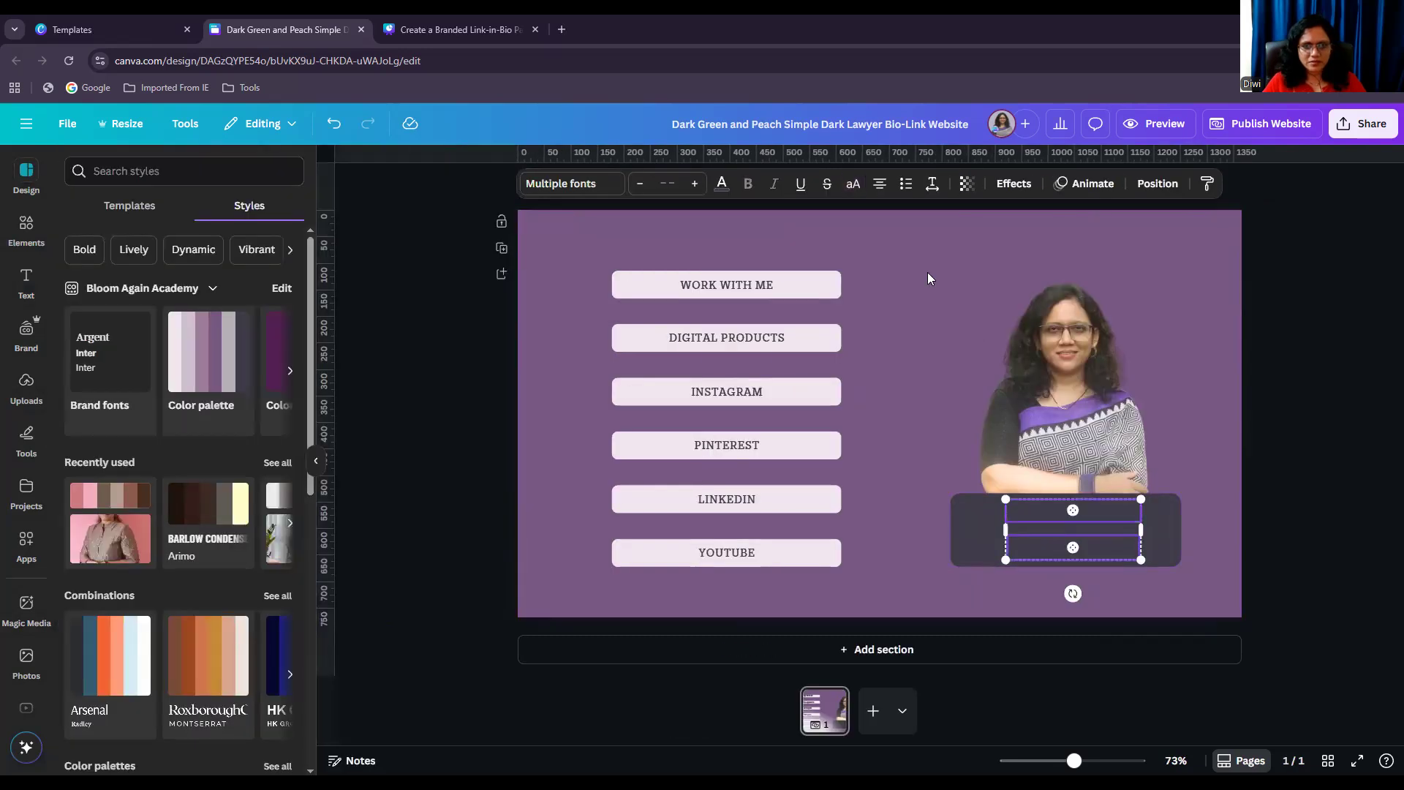
{"action": "left_click", "coordinate": [722, 184]}
{"action": "left_click", "coordinate": [86, 368]}
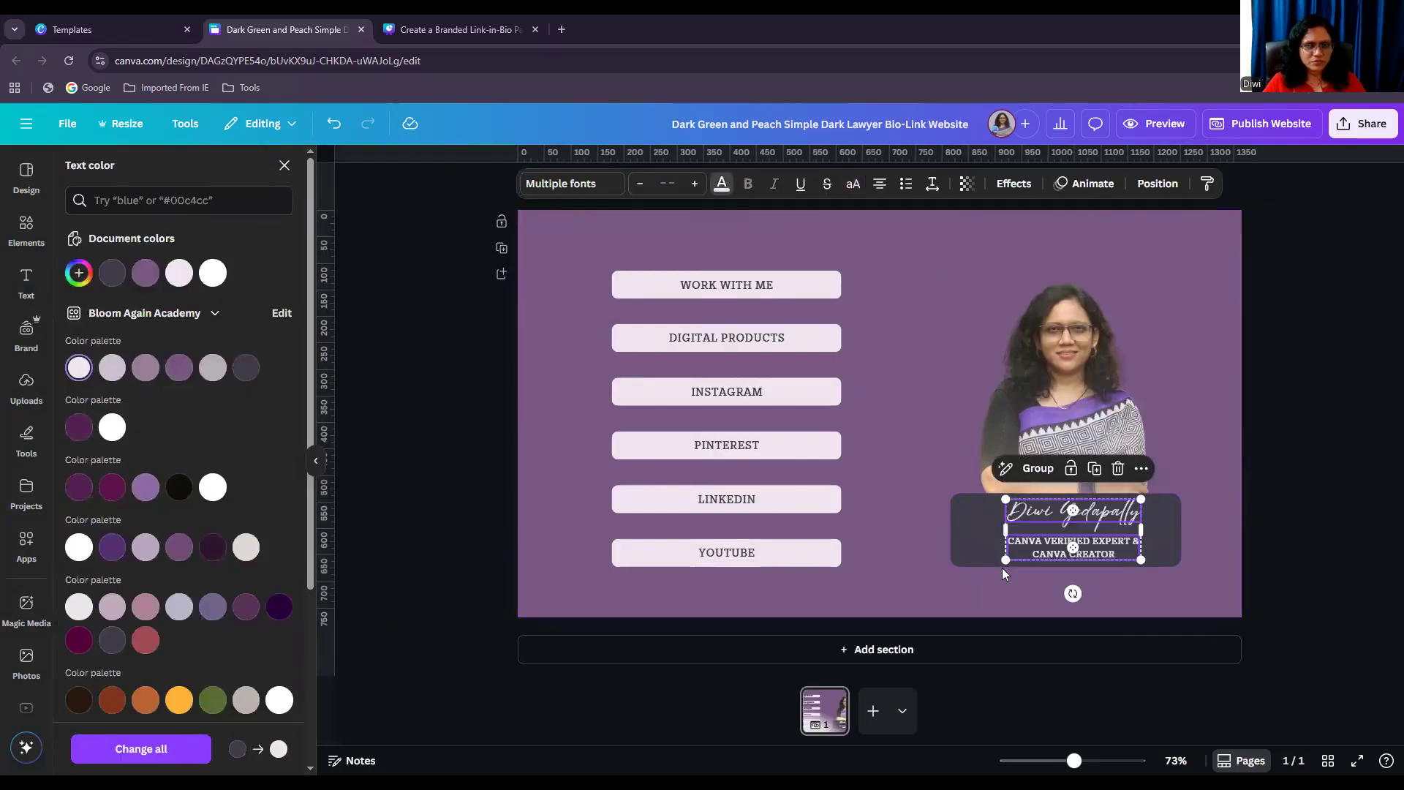
{"action": "left_click", "coordinate": [1204, 596]}
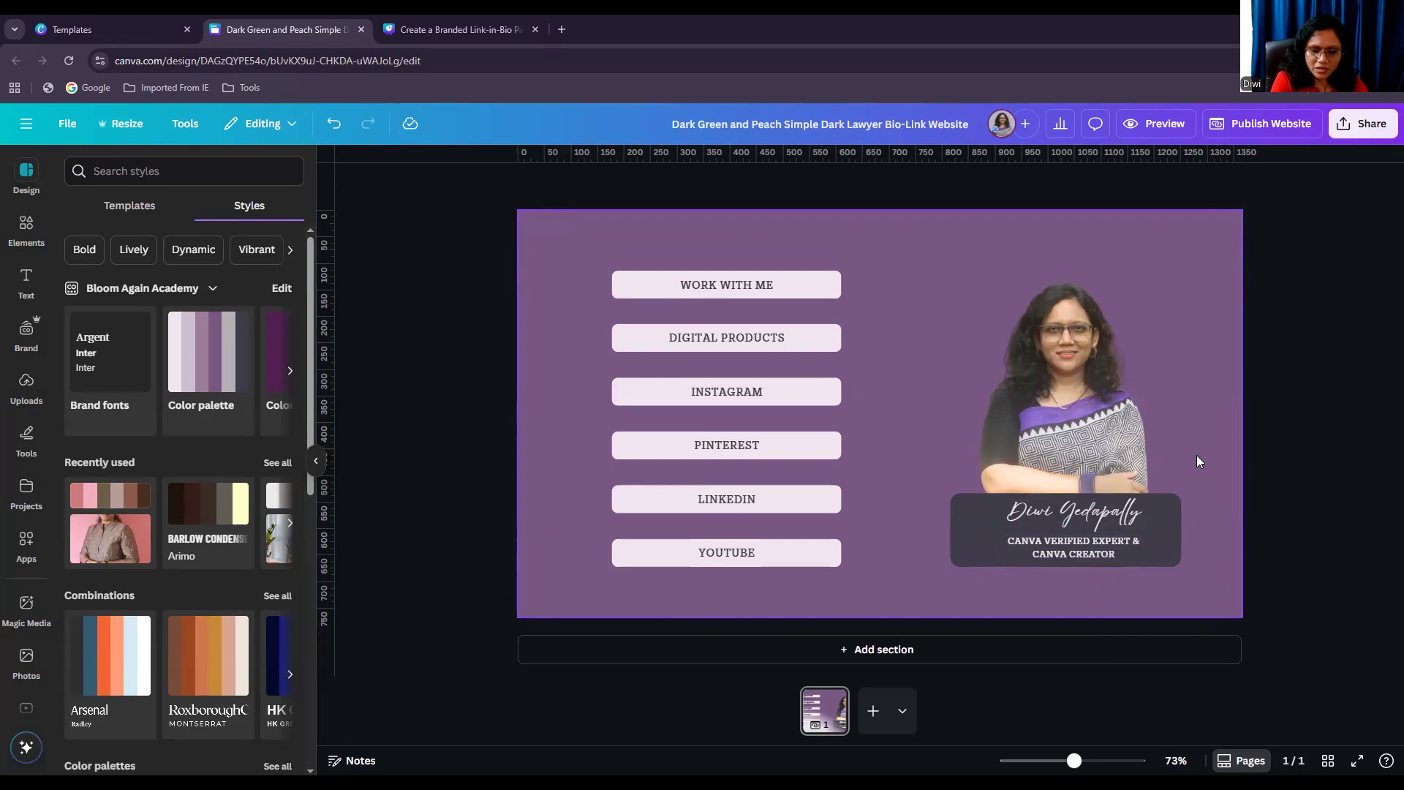
Add a square shape and stretch it into a centred rectangle about 1274 by 691 px, leaving an even border around it
{"action": "left_click", "coordinate": [1197, 433]}
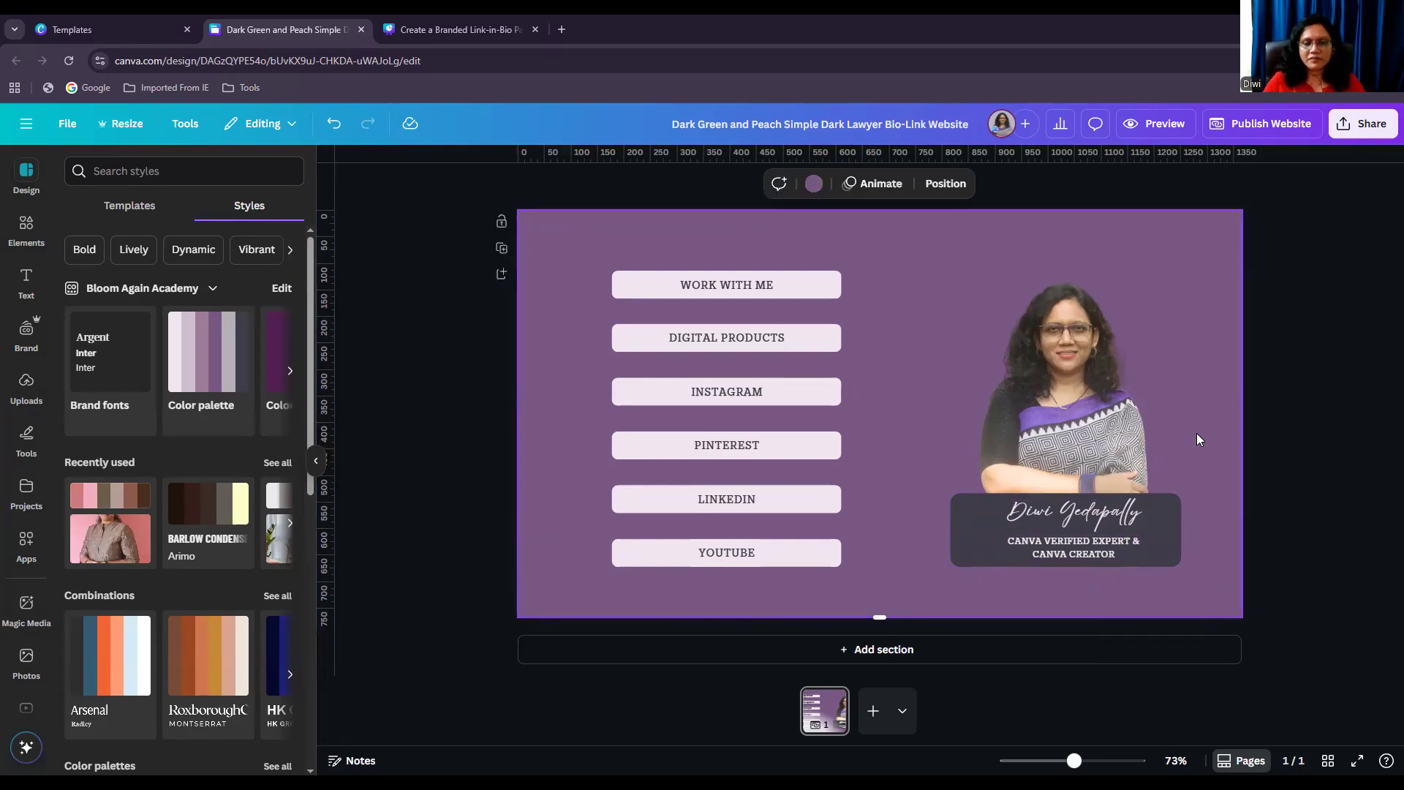
{"action": "key", "text": "ctrl+v"}
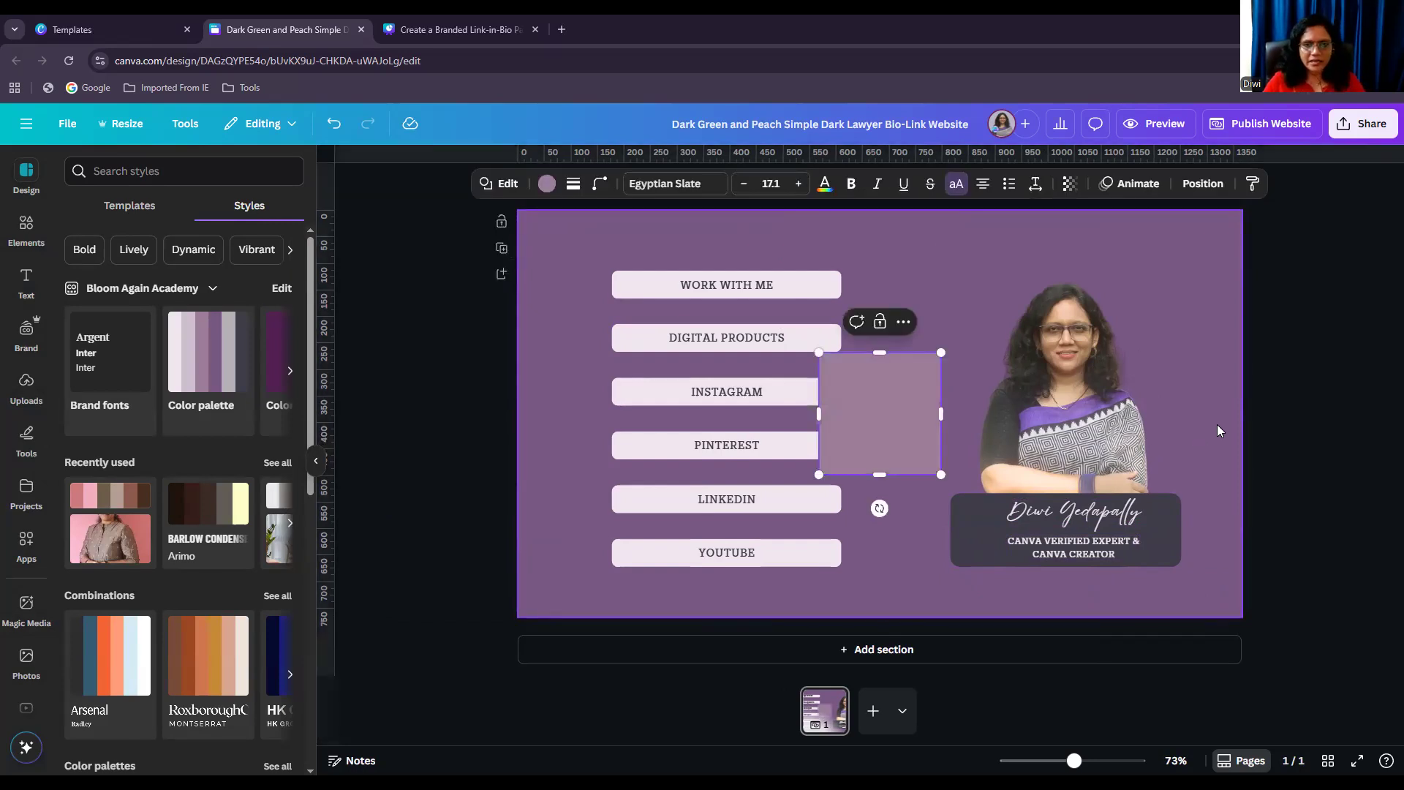
{"action": "left_click_drag", "start_coordinate": [905, 439], "coordinate": [1156, 596]}
{"action": "left_click_drag", "start_coordinate": [1133, 283], "coordinate": [1131, 288]}
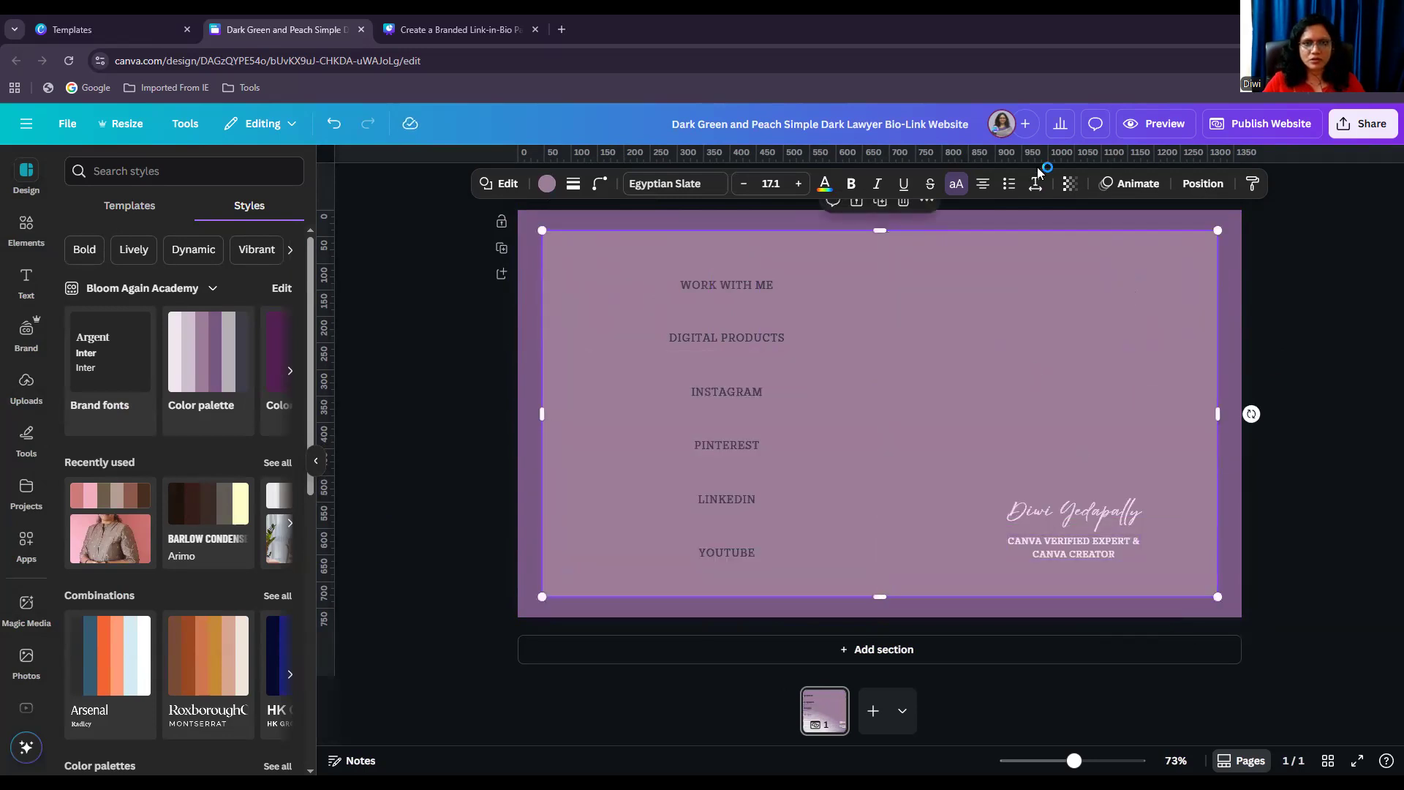
Send the large rectangle to the back and fill it with the brand's 90° dark purple linear gradient starting at #6c4974
{"action": "left_click", "coordinate": [1203, 183]}
{"action": "left_click", "coordinate": [242, 276]}
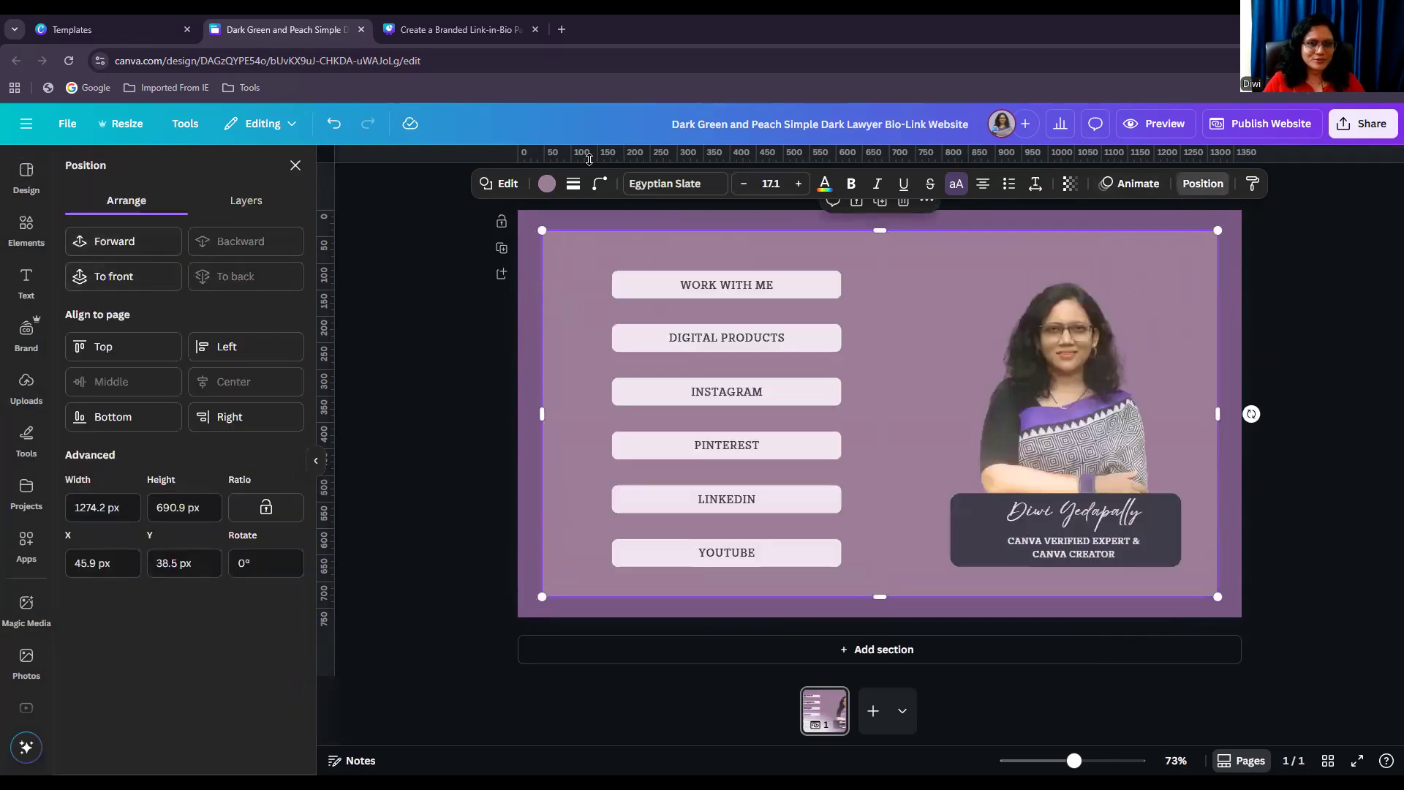
{"action": "left_click", "coordinate": [547, 183]}
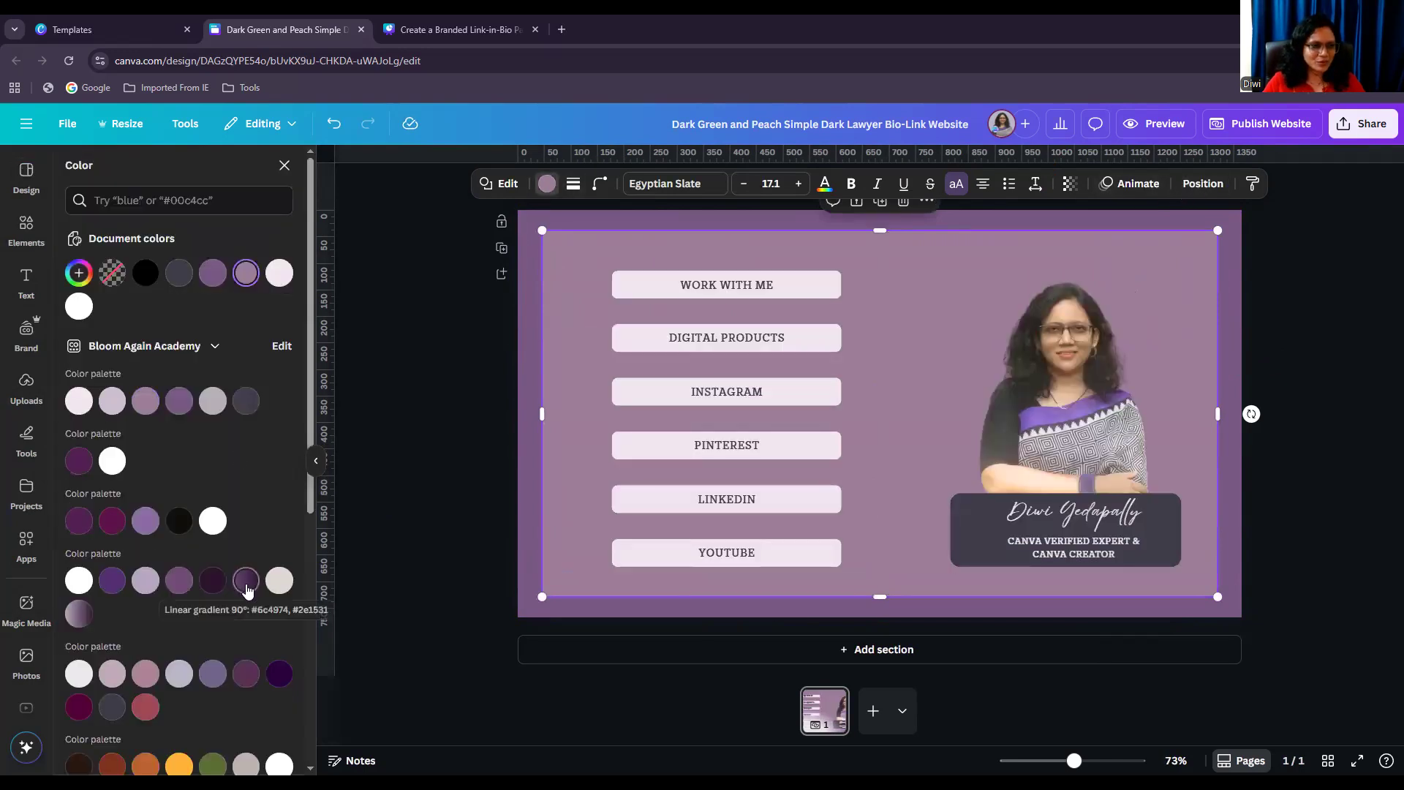
{"action": "left_click", "coordinate": [245, 582]}
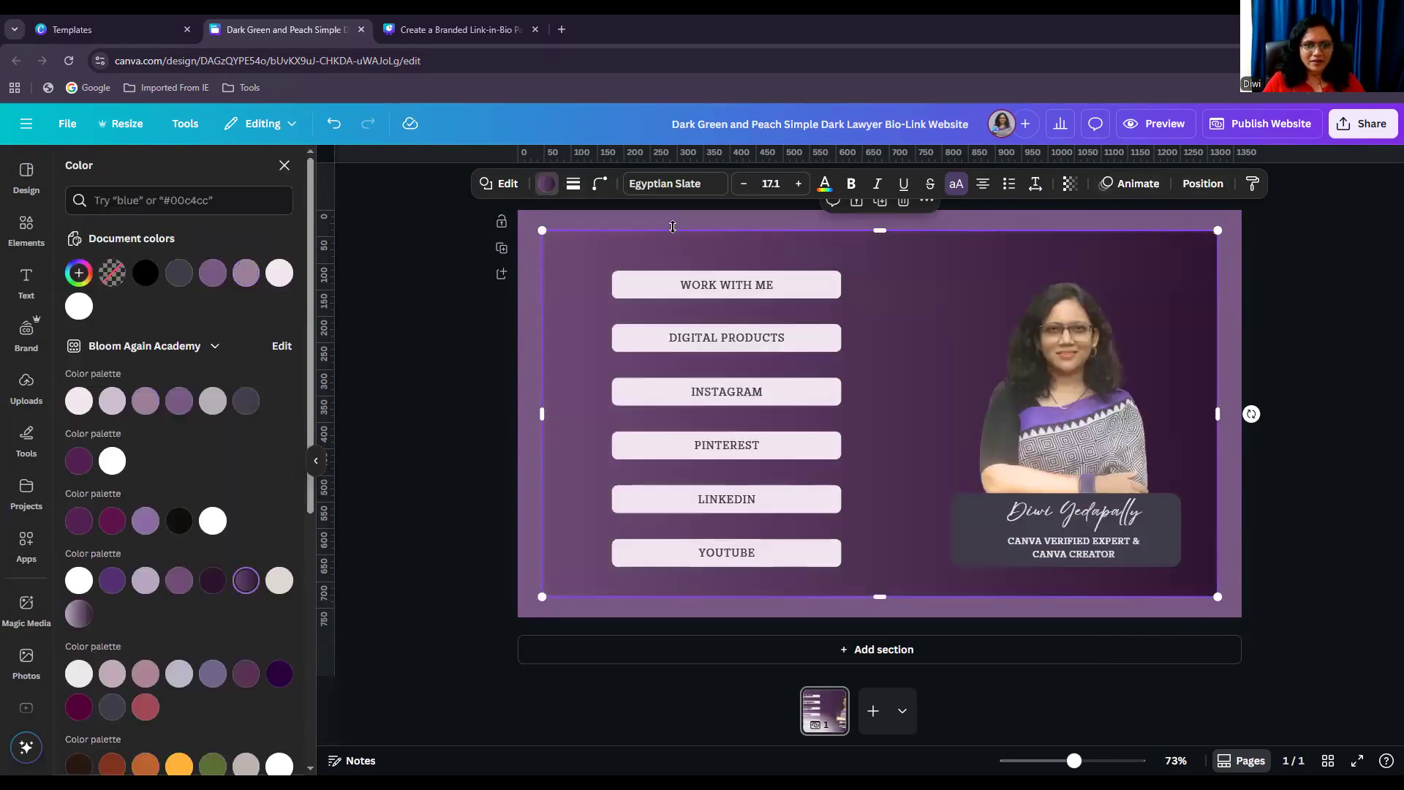
{"action": "left_click", "coordinate": [1105, 602]}
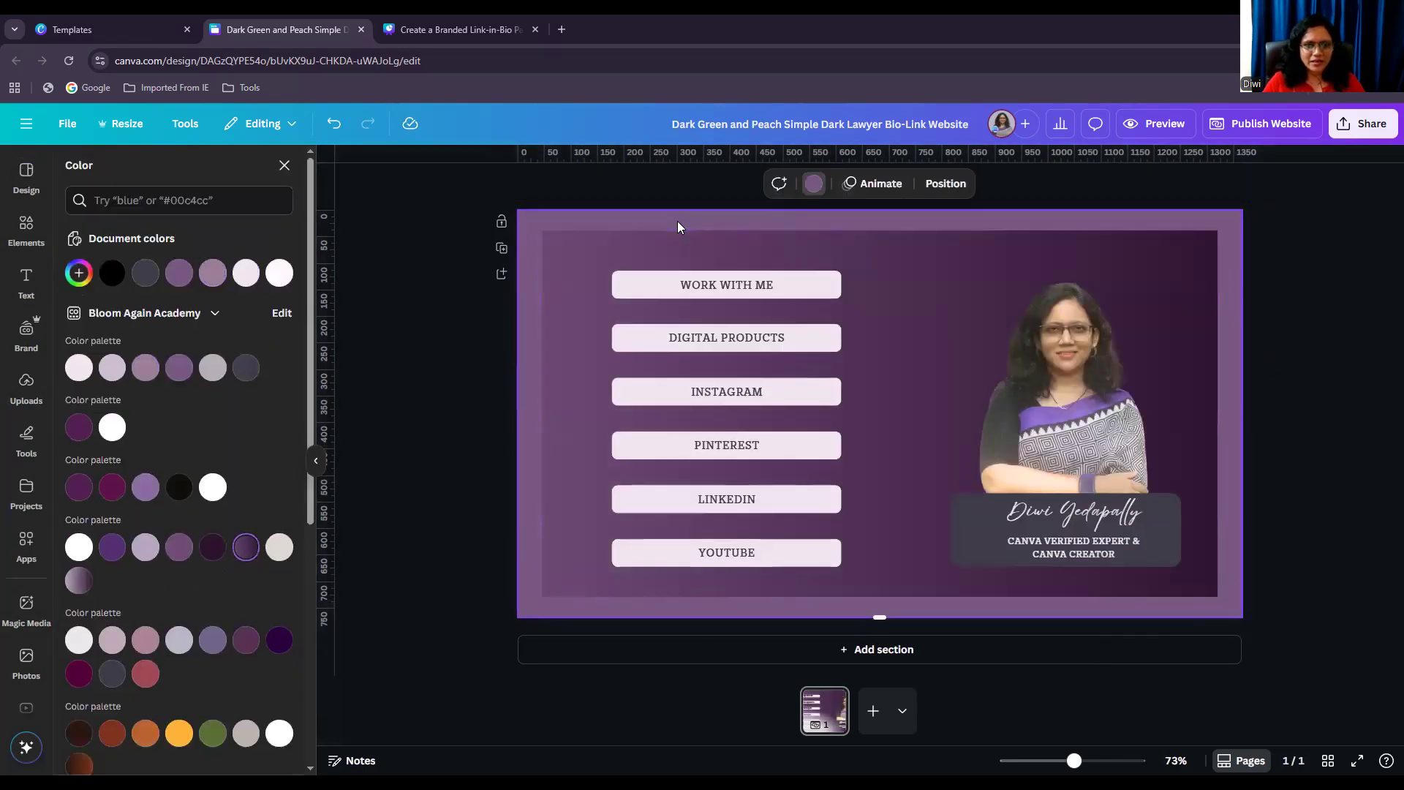
{"action": "left_click", "coordinate": [1292, 588]}
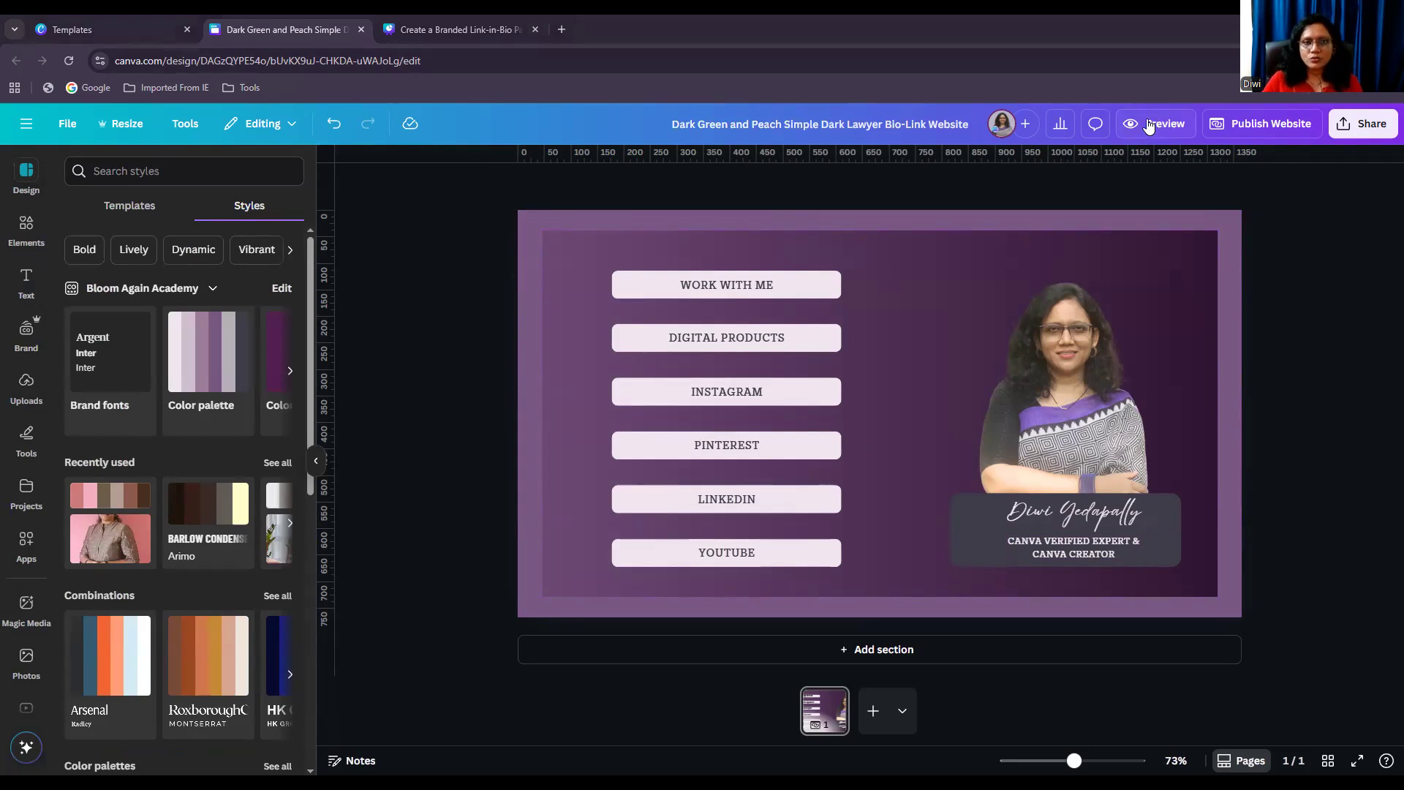
Rename the design to the owner's first name in possessive form followed by "Link-In-Bio Page"
{"action": "left_click", "coordinate": [850, 127]}
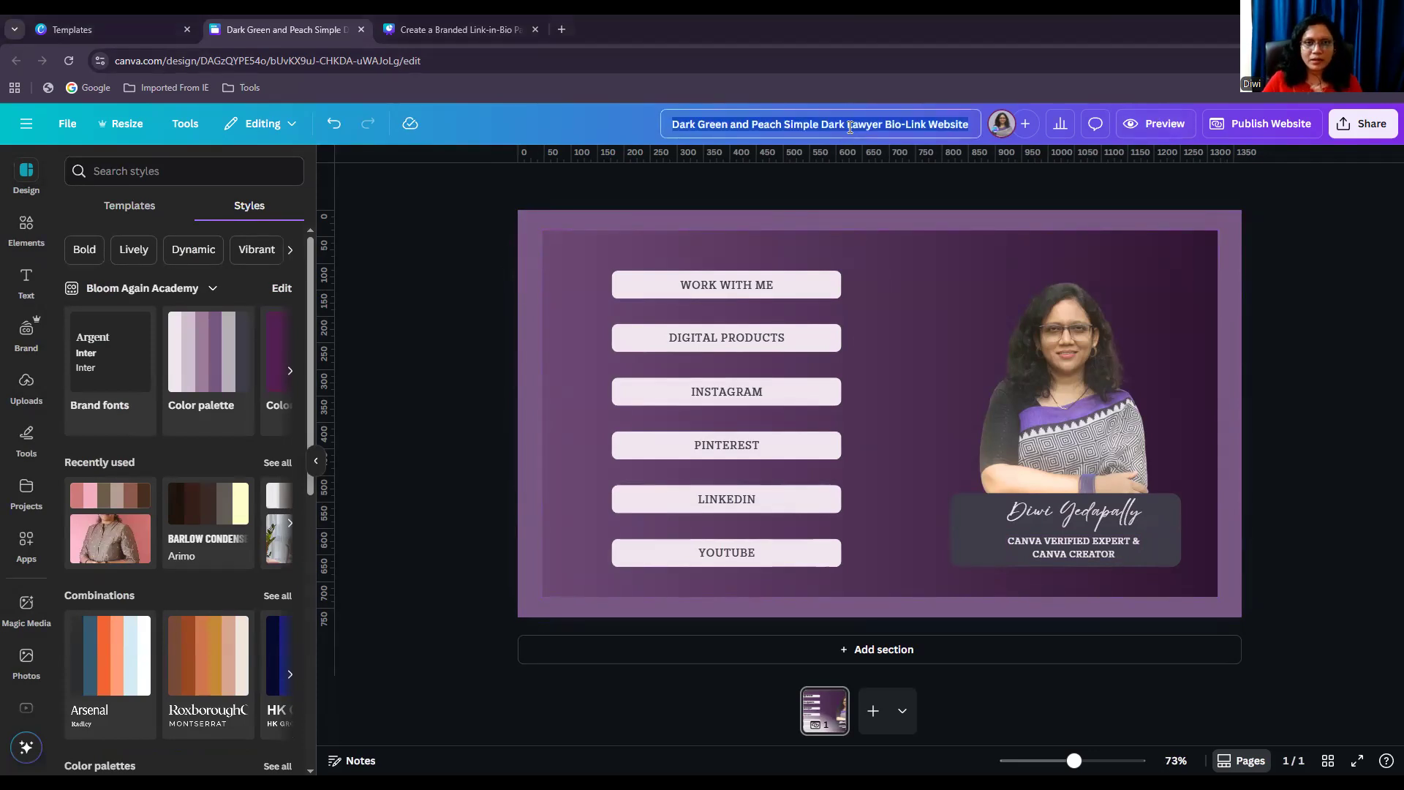
{"action": "type", "text": "Diw"}
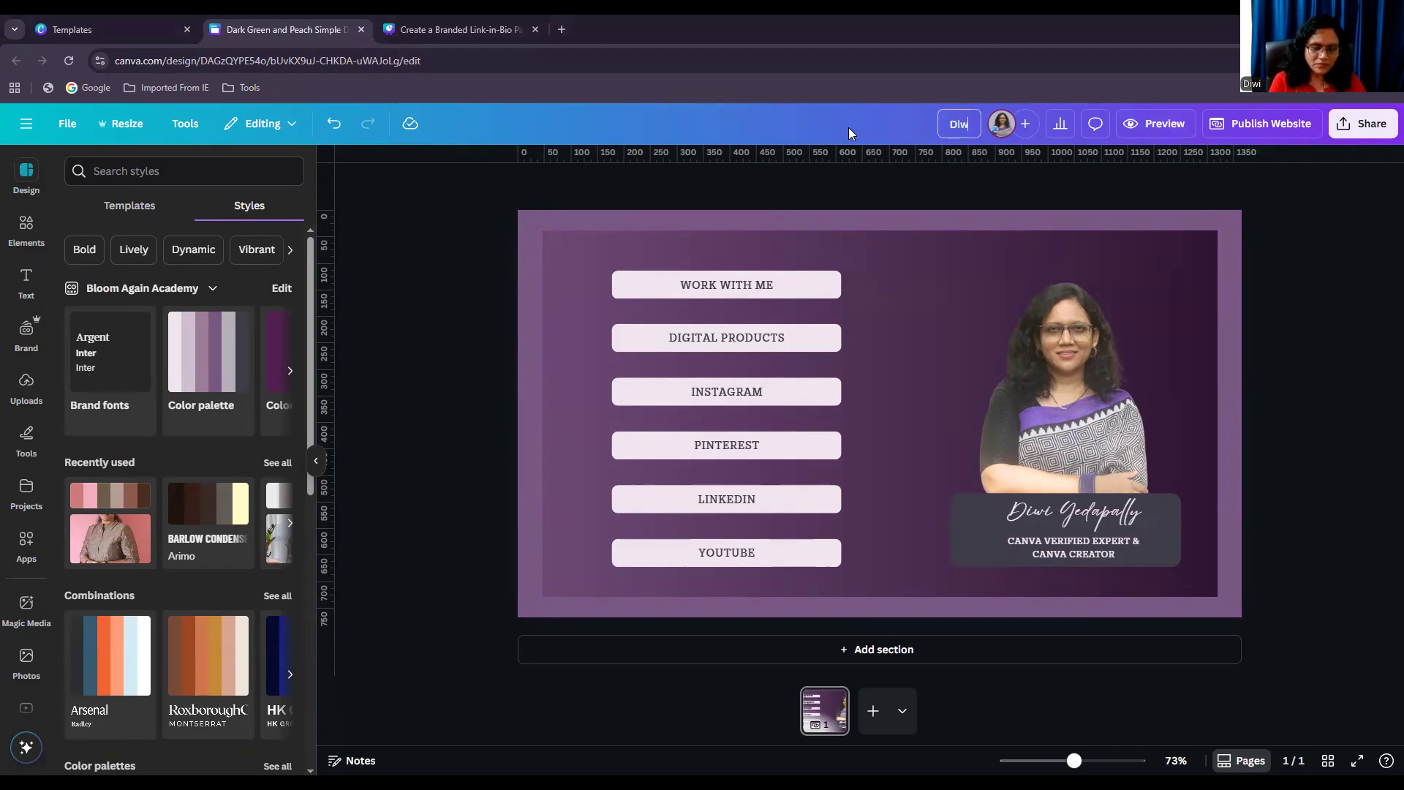
{"action": "type", "text": "i's Link-In-Bio"}
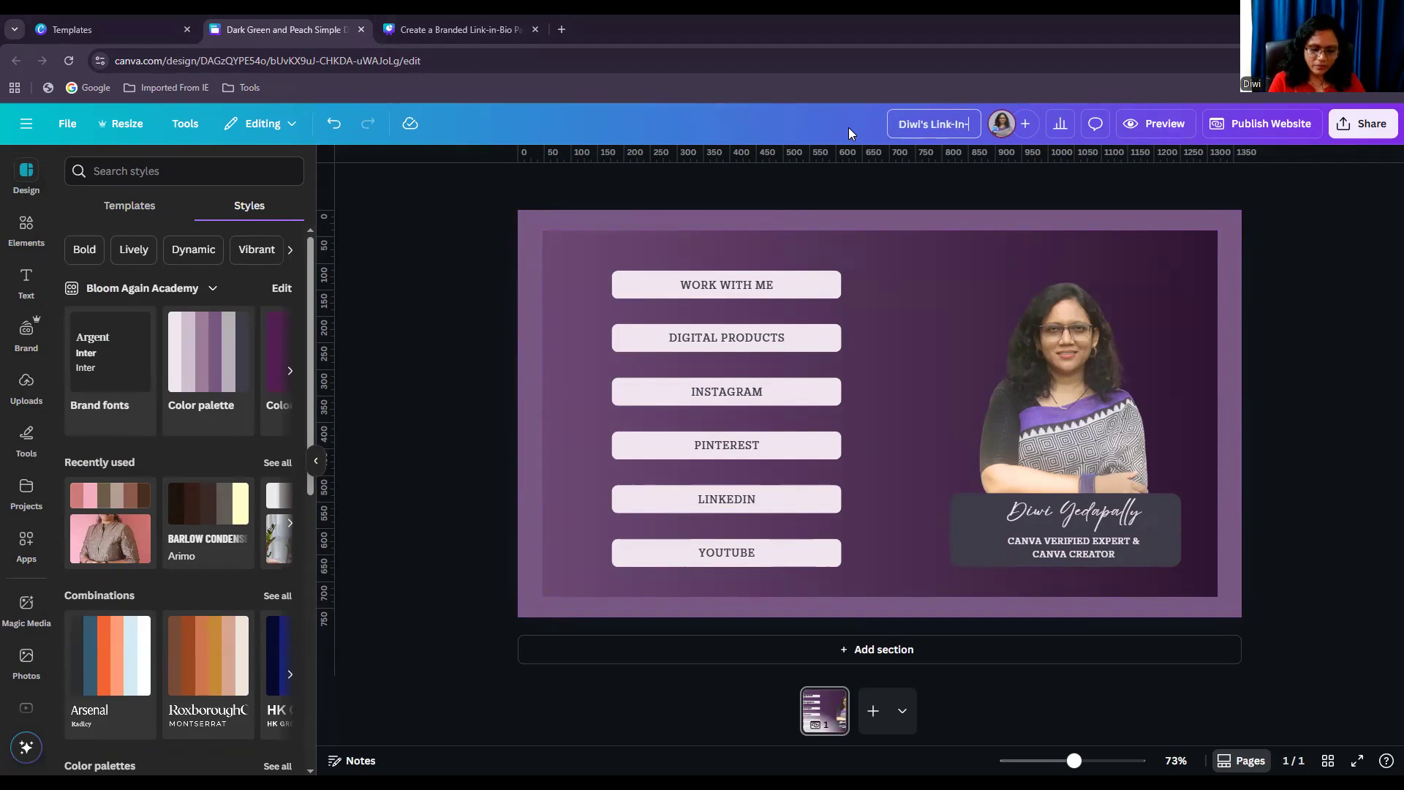
{"action": "type", "text": " Page"}
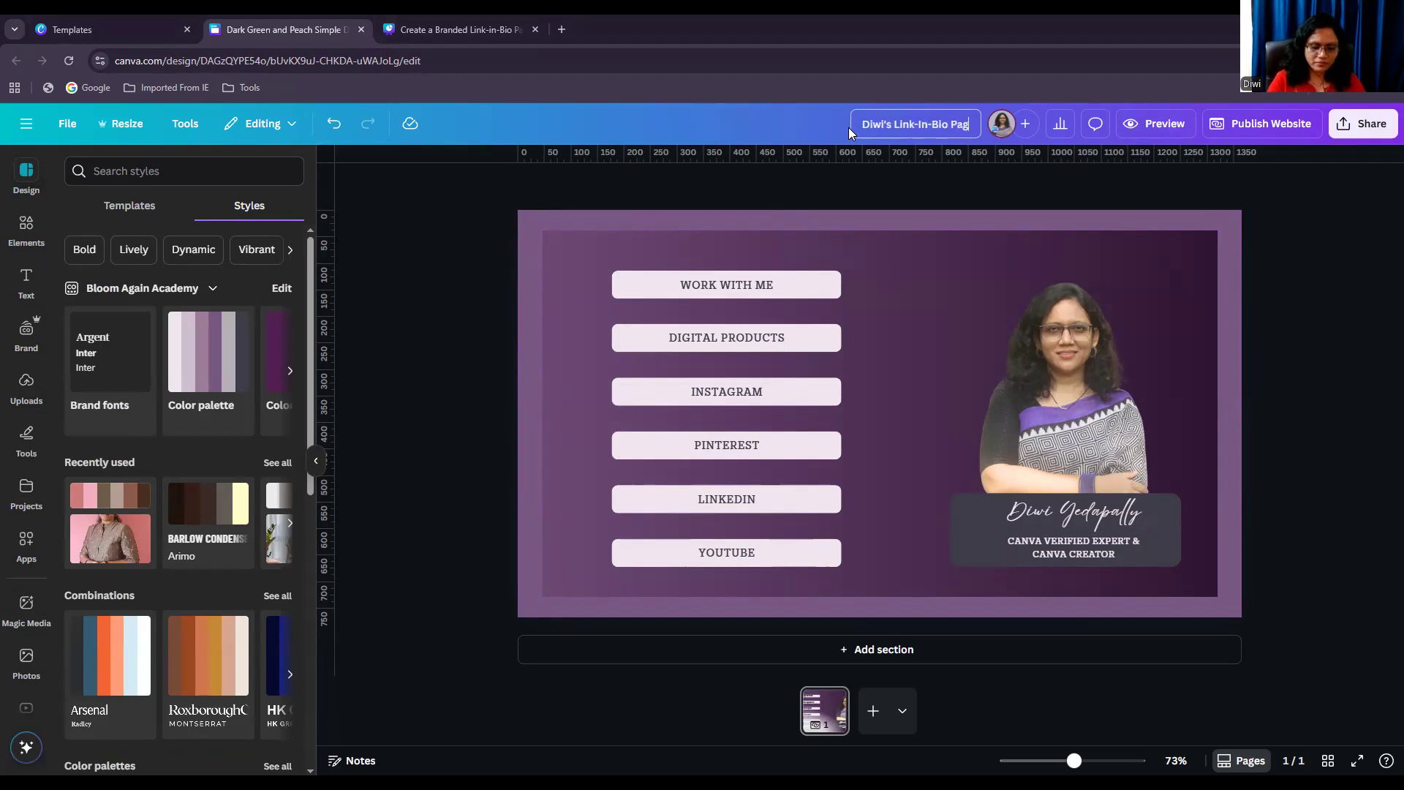
Preview the website in the desktop layout and in the mobile layout
{"action": "left_click", "coordinate": [1151, 137]}
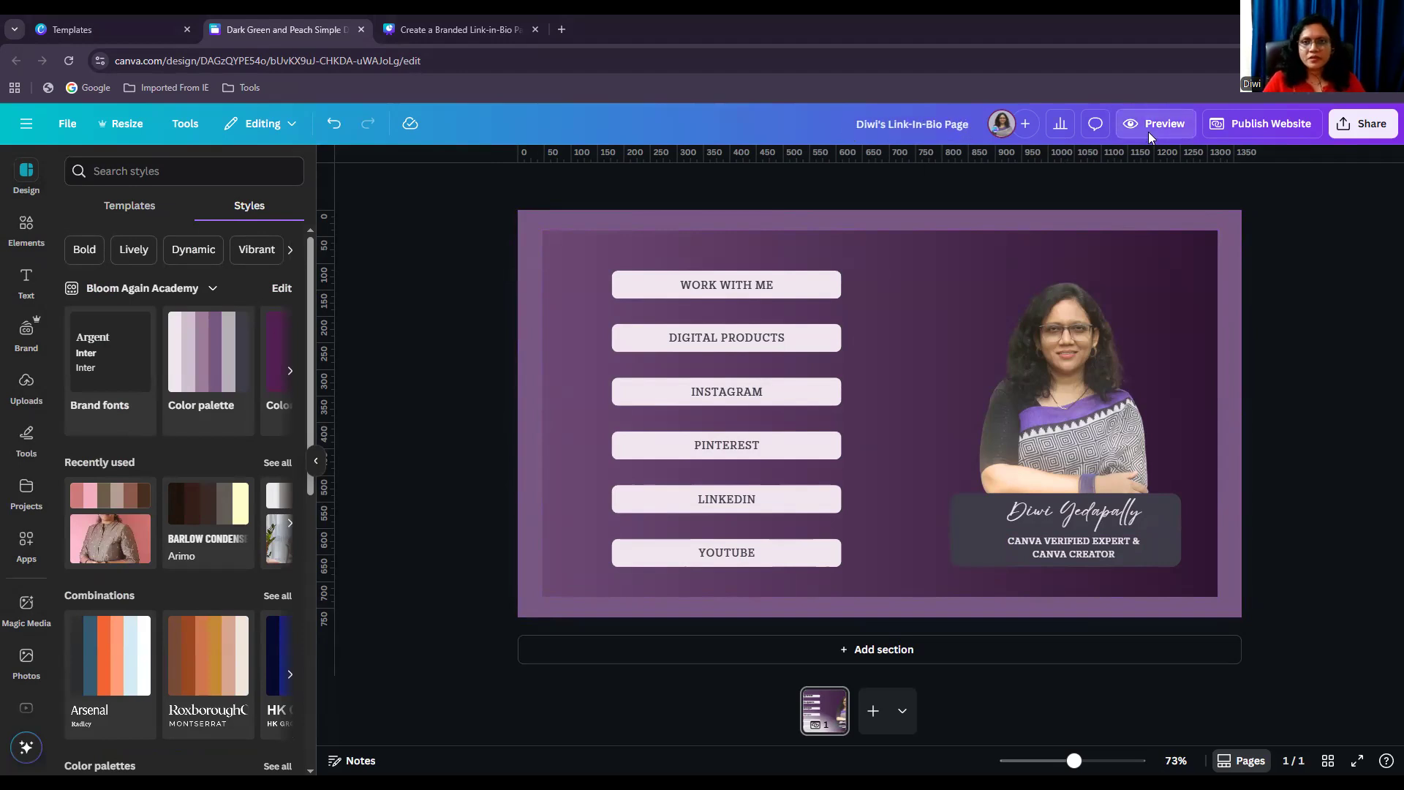
{"action": "scroll", "coordinate": [1040, 301], "scroll_direction": "down", "scroll_amount": 1}
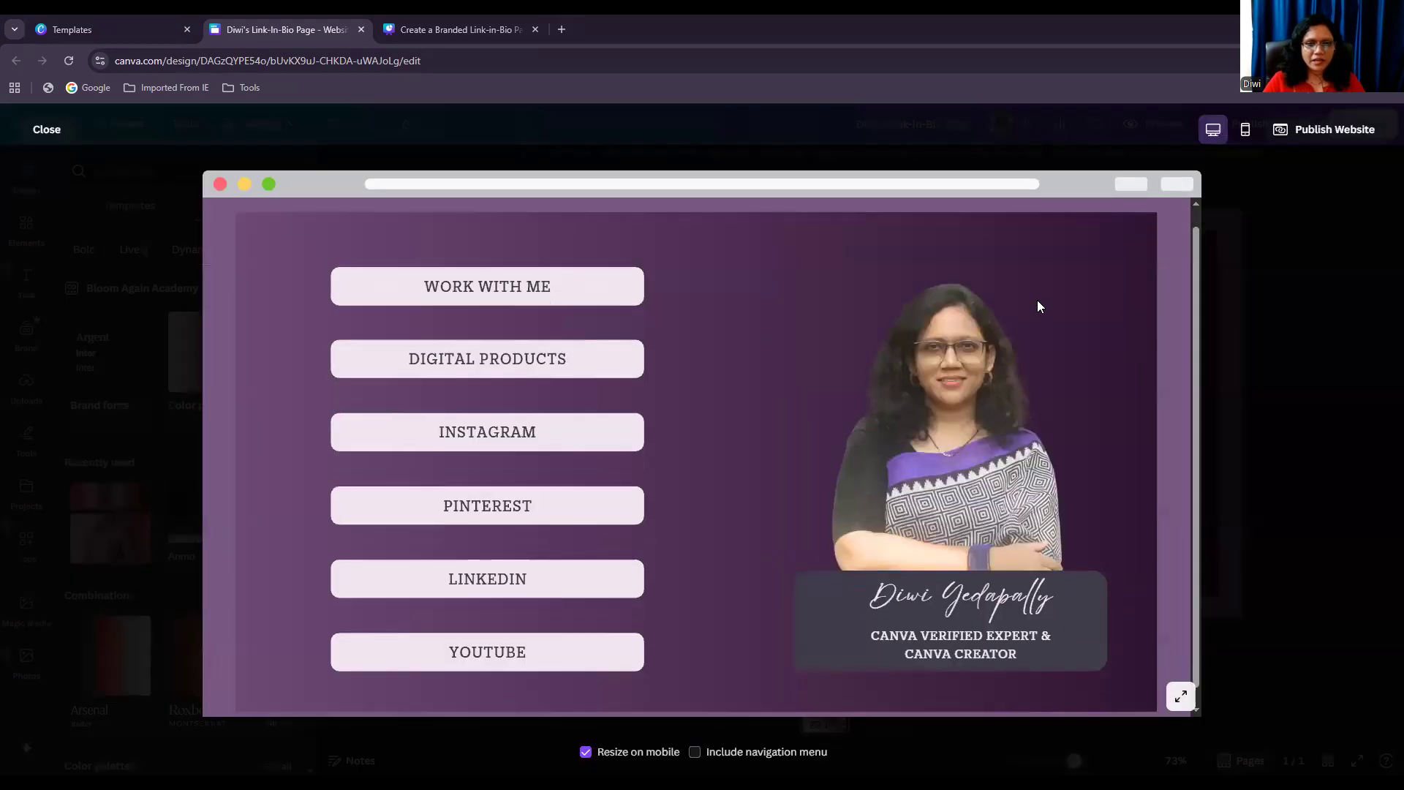
{"action": "scroll", "coordinate": [1040, 307], "scroll_direction": "up", "scroll_amount": 1}
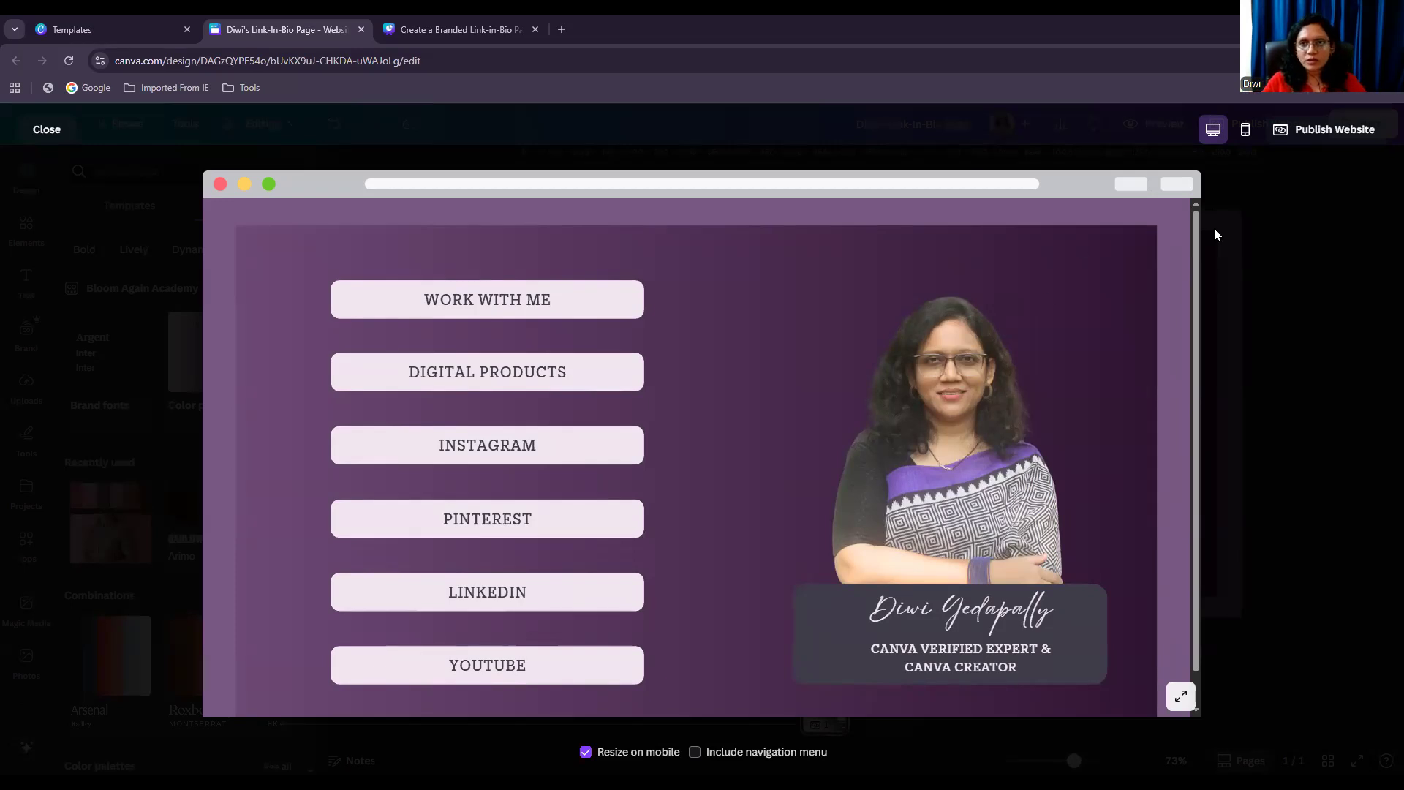
{"action": "left_click", "coordinate": [1251, 137]}
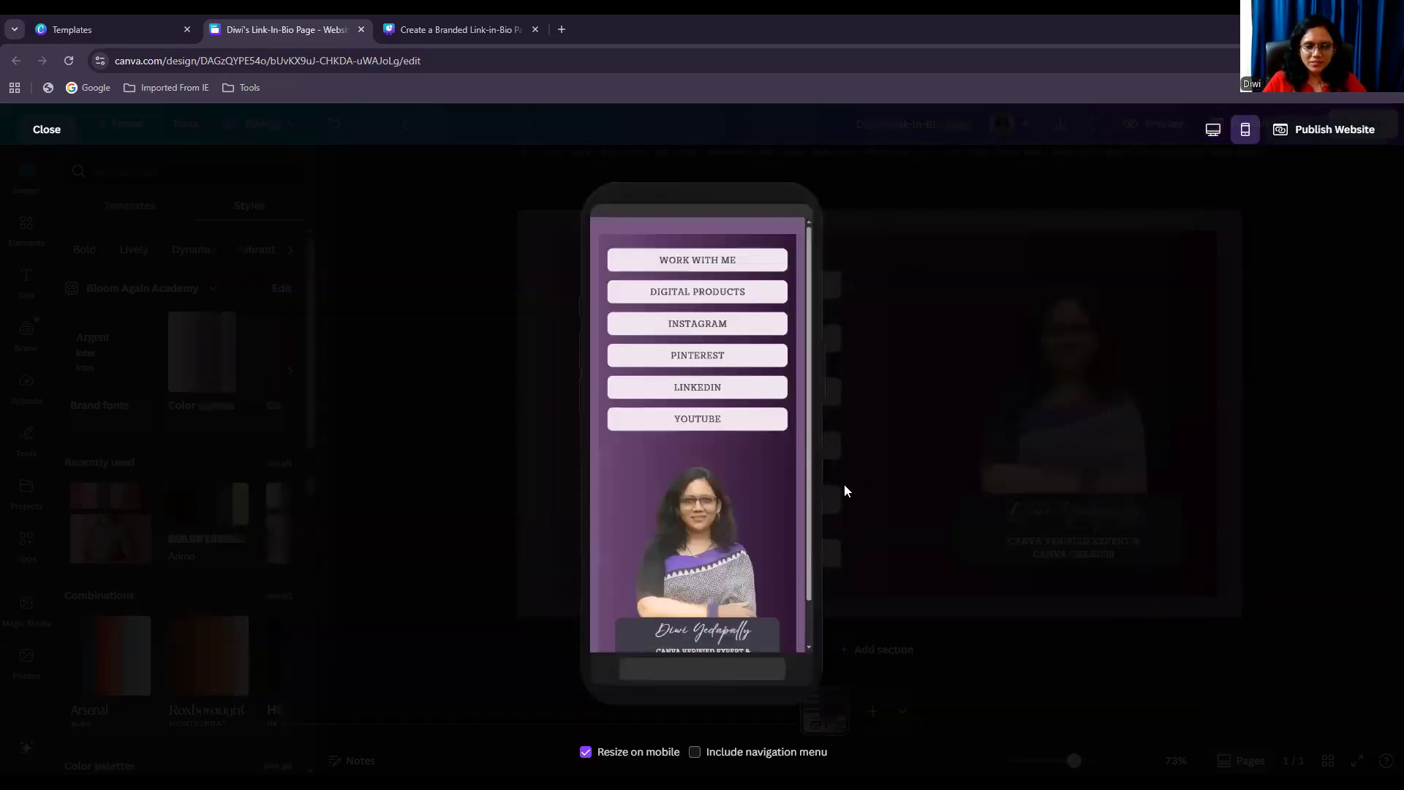
Look through the whole page in the mobile preview and close the preview
{"action": "scroll", "coordinate": [787, 486], "scroll_direction": "down", "scroll_amount": 2}
{"action": "scroll", "coordinate": [787, 486], "scroll_direction": "up", "scroll_amount": 2}
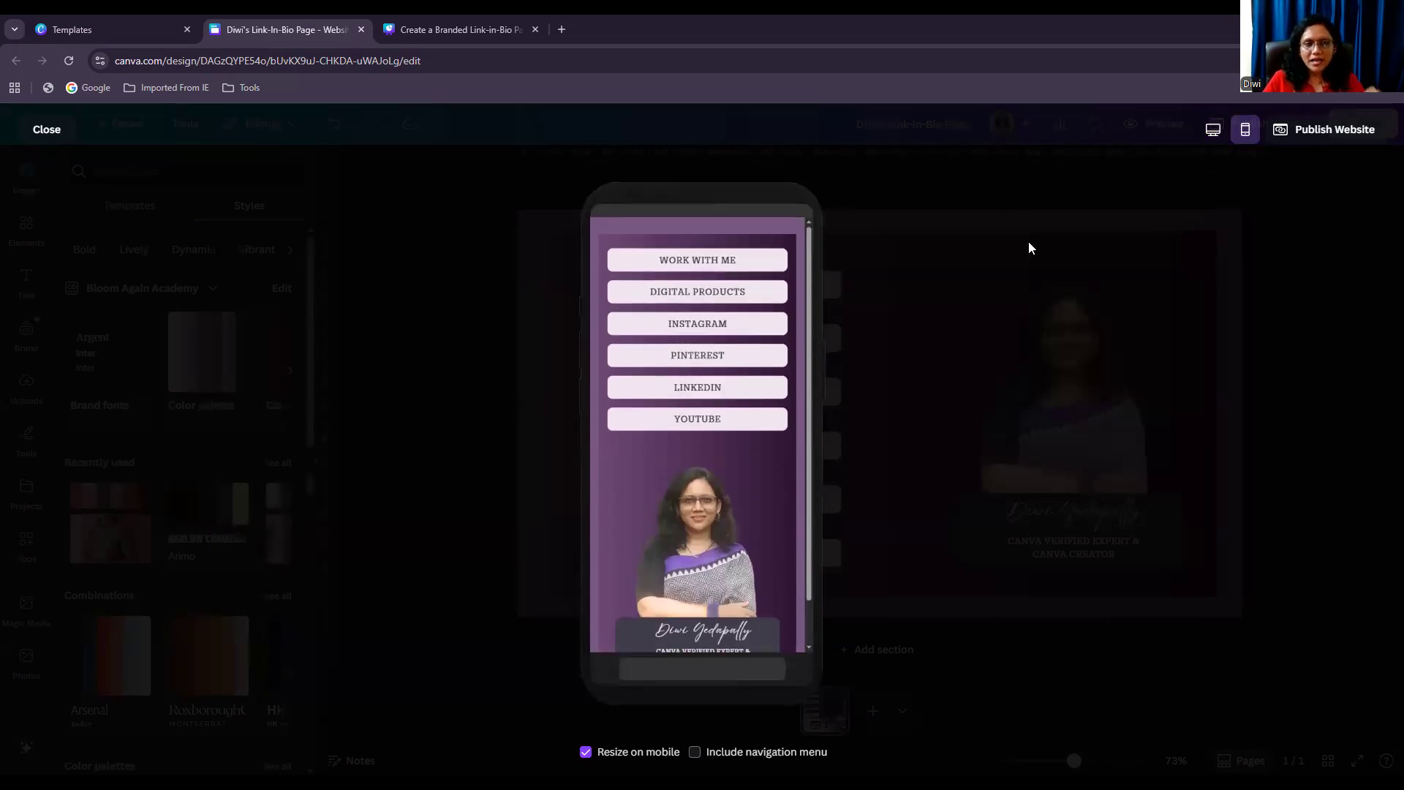
{"action": "key", "text": "Escape"}
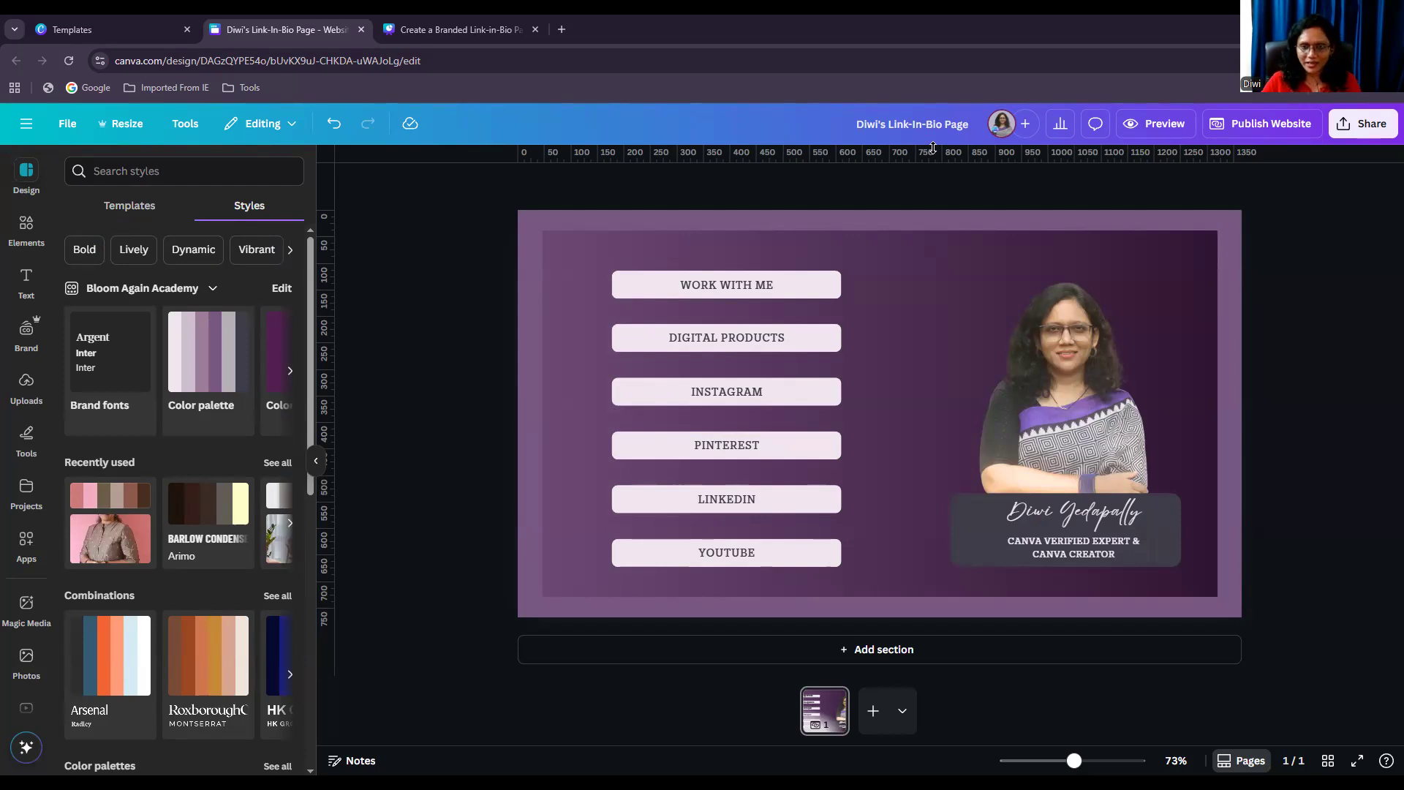
Browse the Bio Website templates, view the Beige Minimalist Bio Link Website template, and return to the link-in-bio design
{"action": "left_click", "coordinate": [96, 27]}
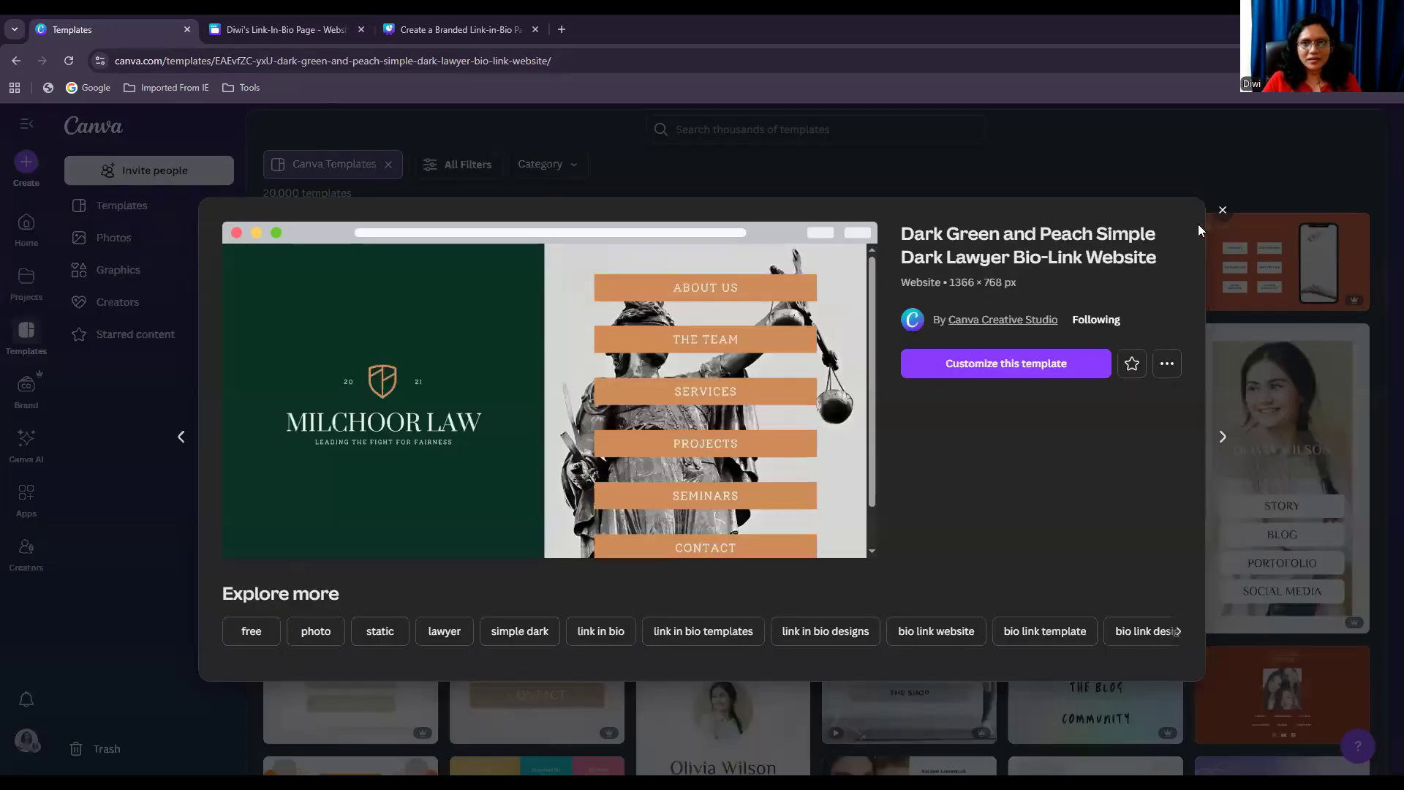
{"action": "left_click", "coordinate": [1223, 211]}
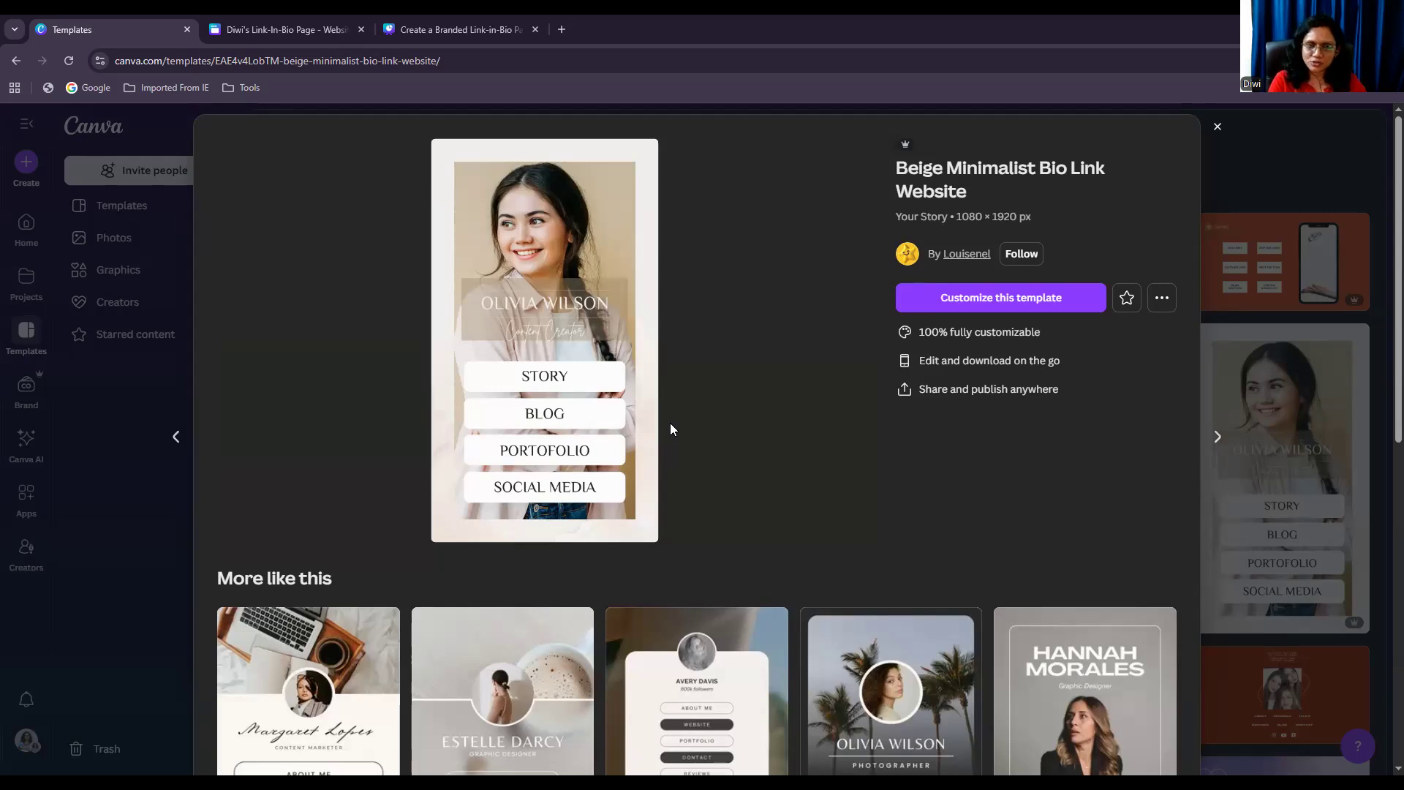
{"action": "key", "text": "Escape"}
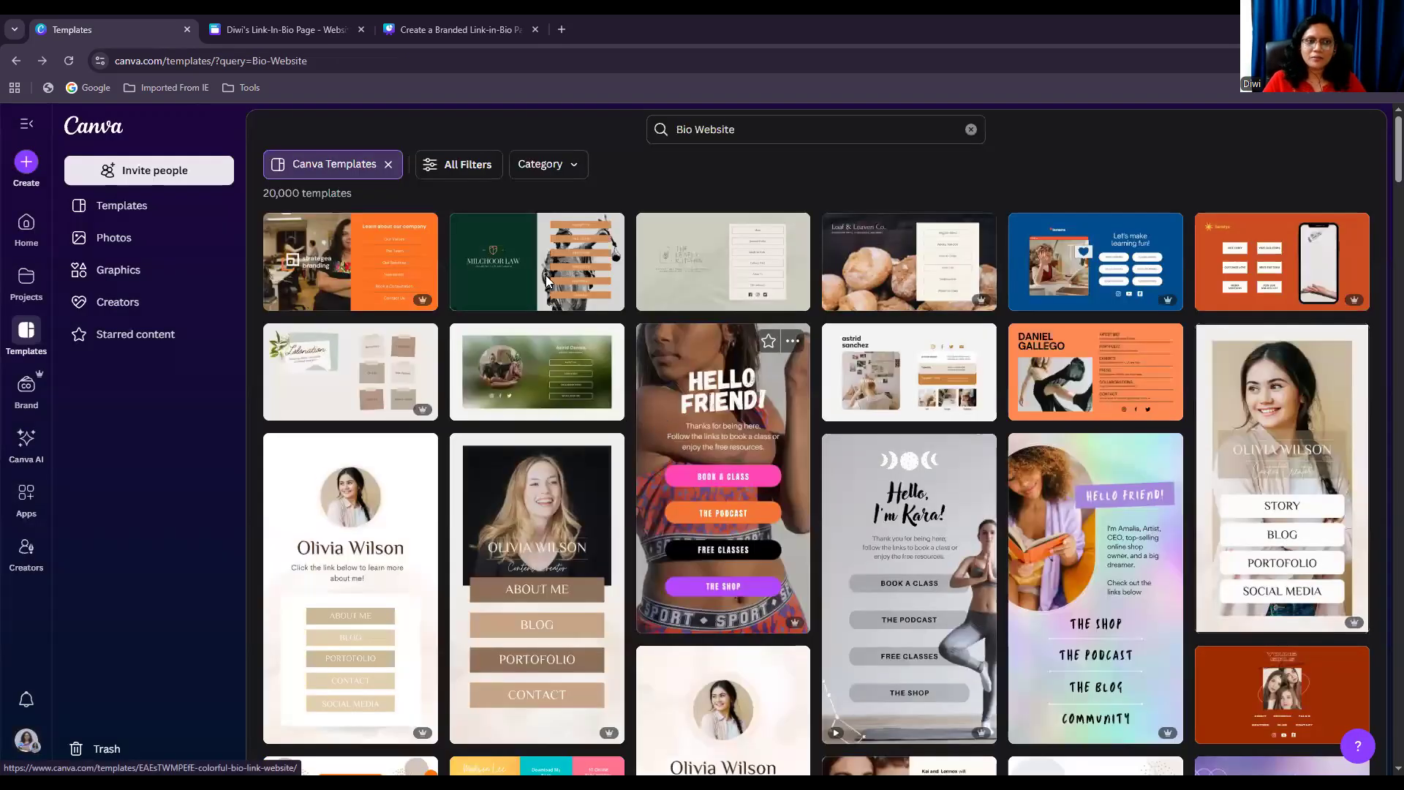
{"action": "left_click", "coordinate": [280, 30]}
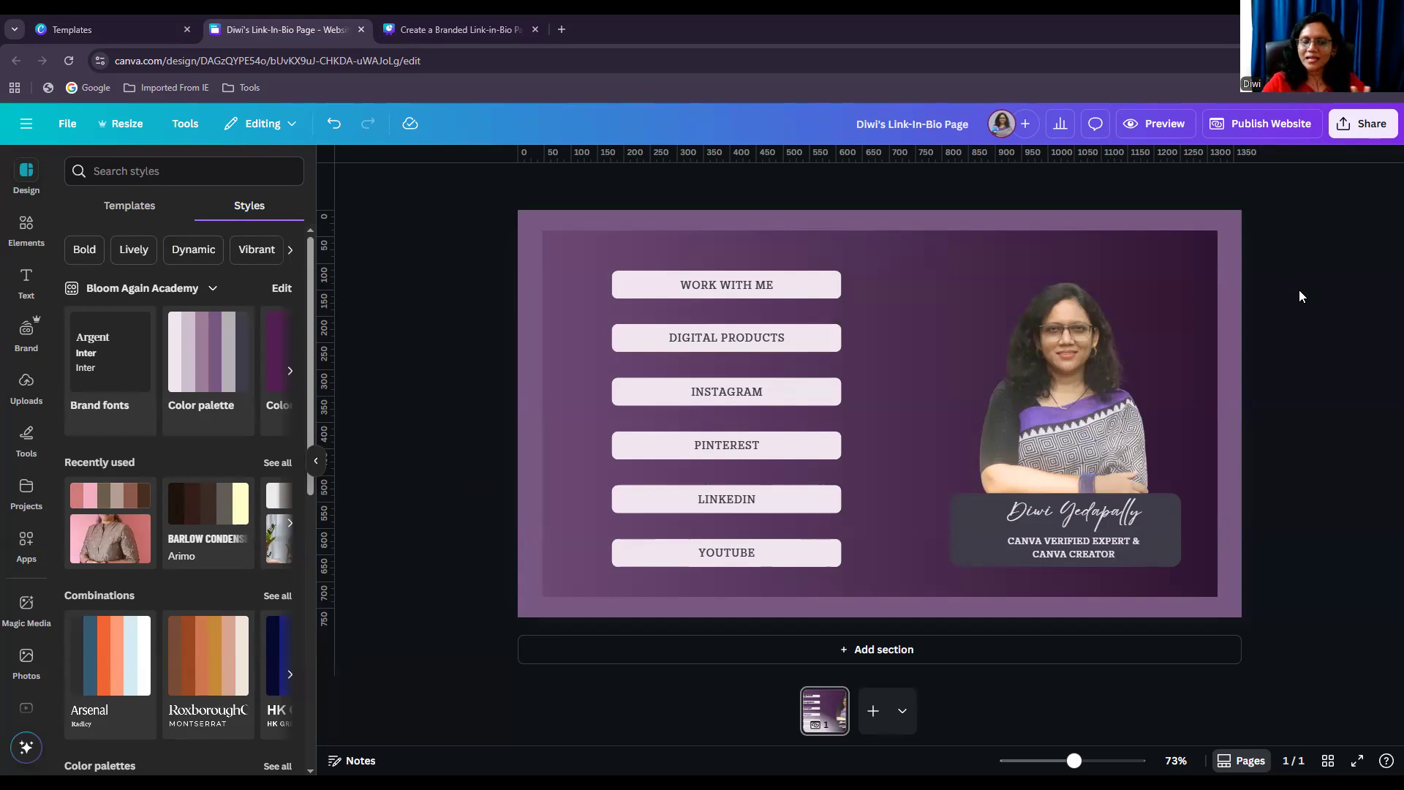
Preview the website in the desktop layout and test the Pinterest button's link, closing the opened profile page
{"action": "left_click", "coordinate": [1136, 125]}
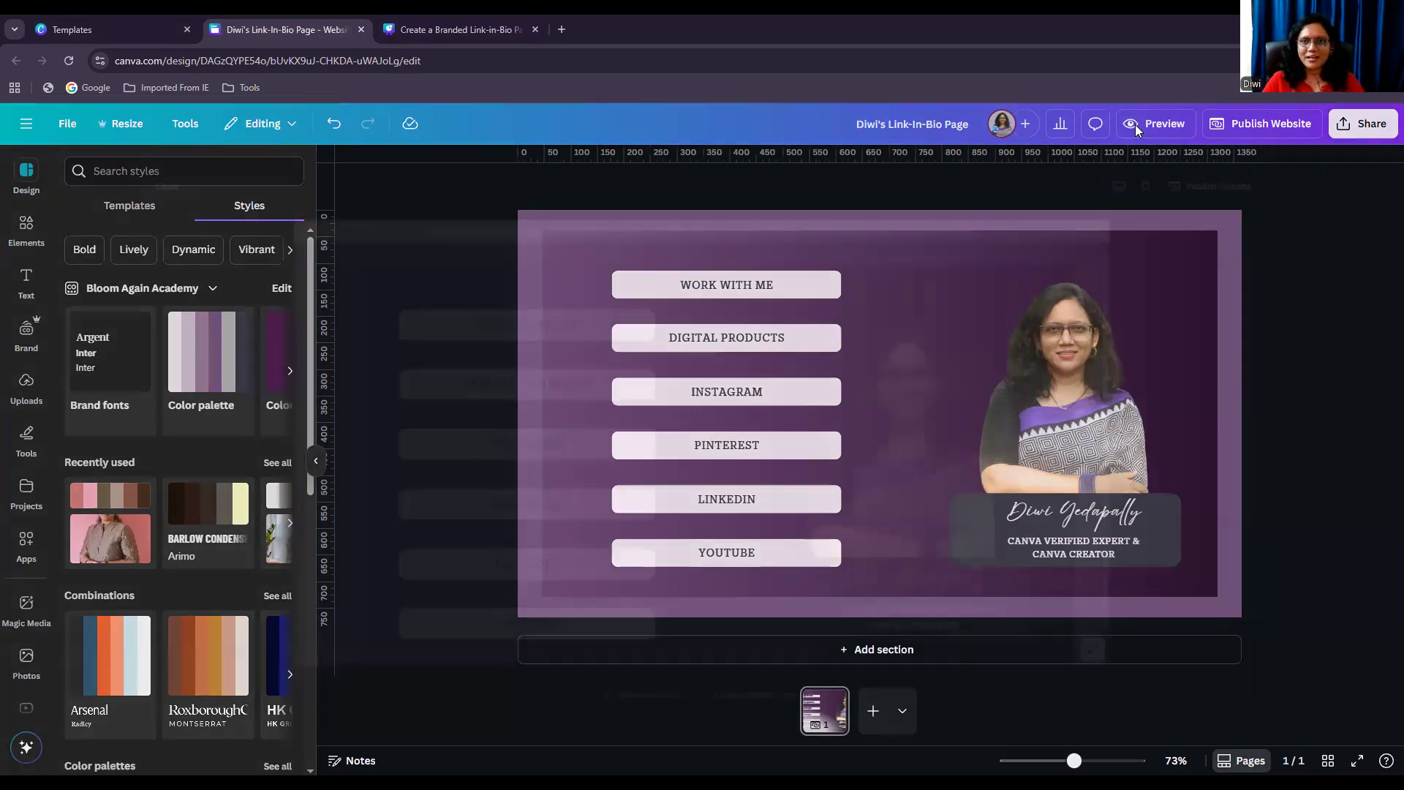
{"action": "scroll", "coordinate": [994, 444], "scroll_direction": "down", "scroll_amount": 1}
{"action": "scroll", "coordinate": [994, 443], "scroll_direction": "up", "scroll_amount": 1}
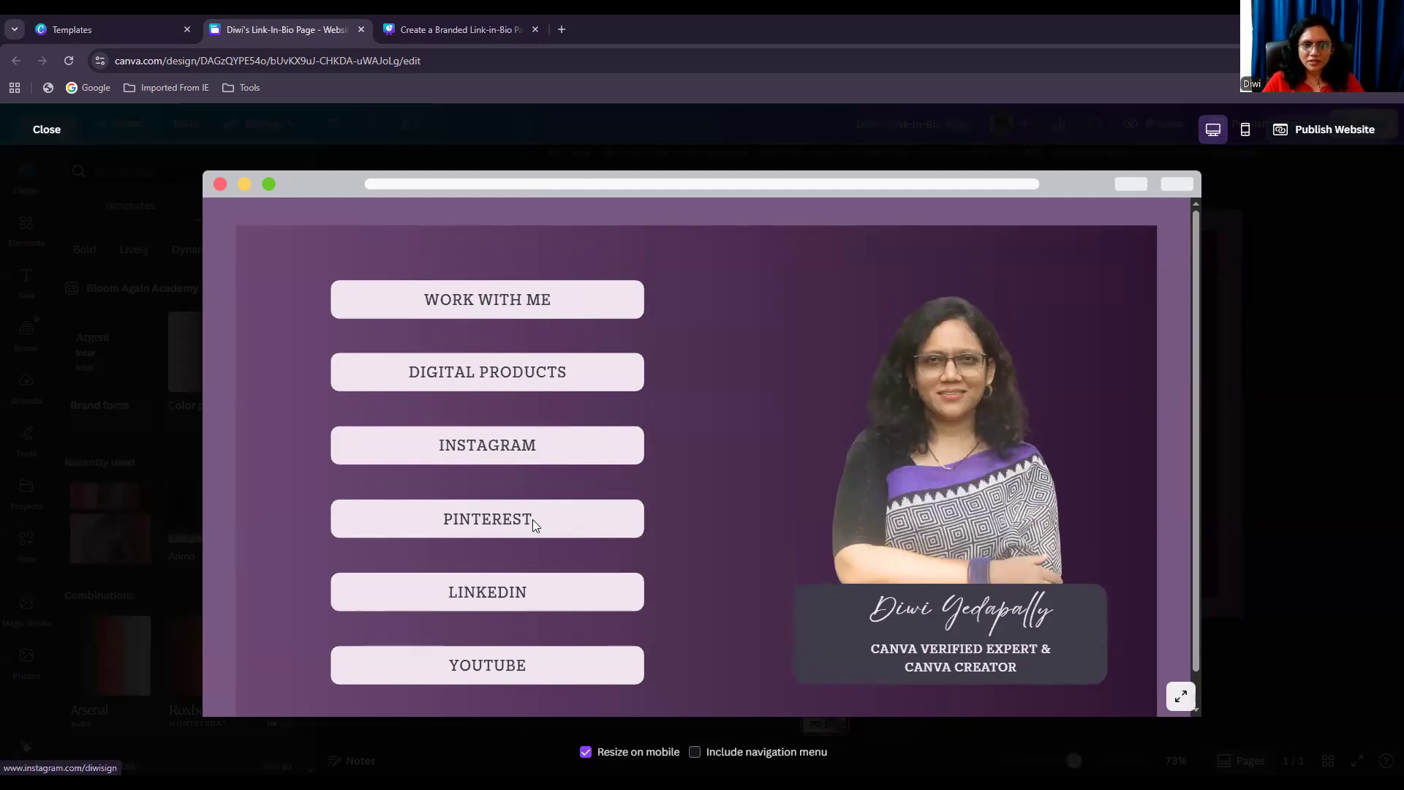
{"action": "left_click", "coordinate": [509, 525]}
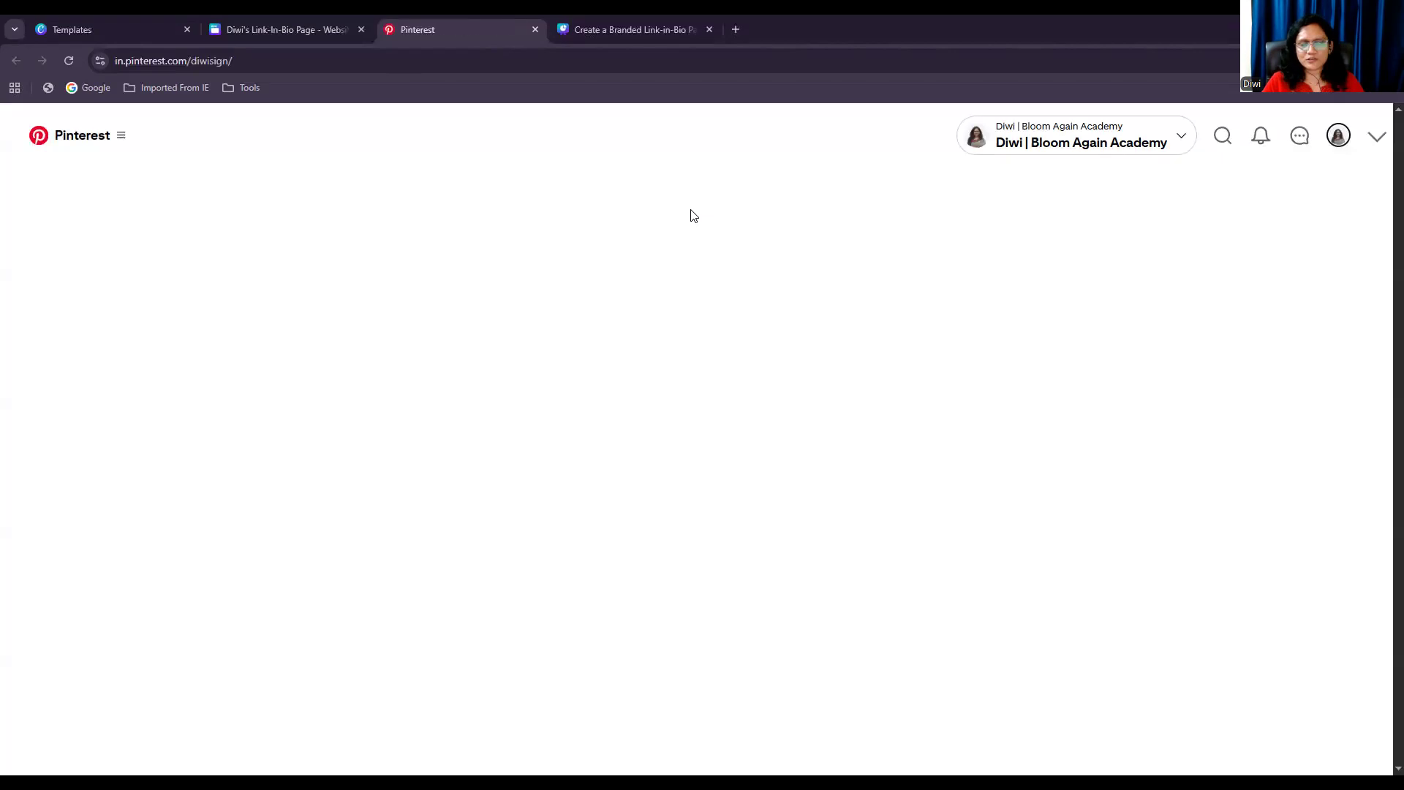
{"action": "scroll", "coordinate": [732, 307], "scroll_direction": "down", "scroll_amount": 1}
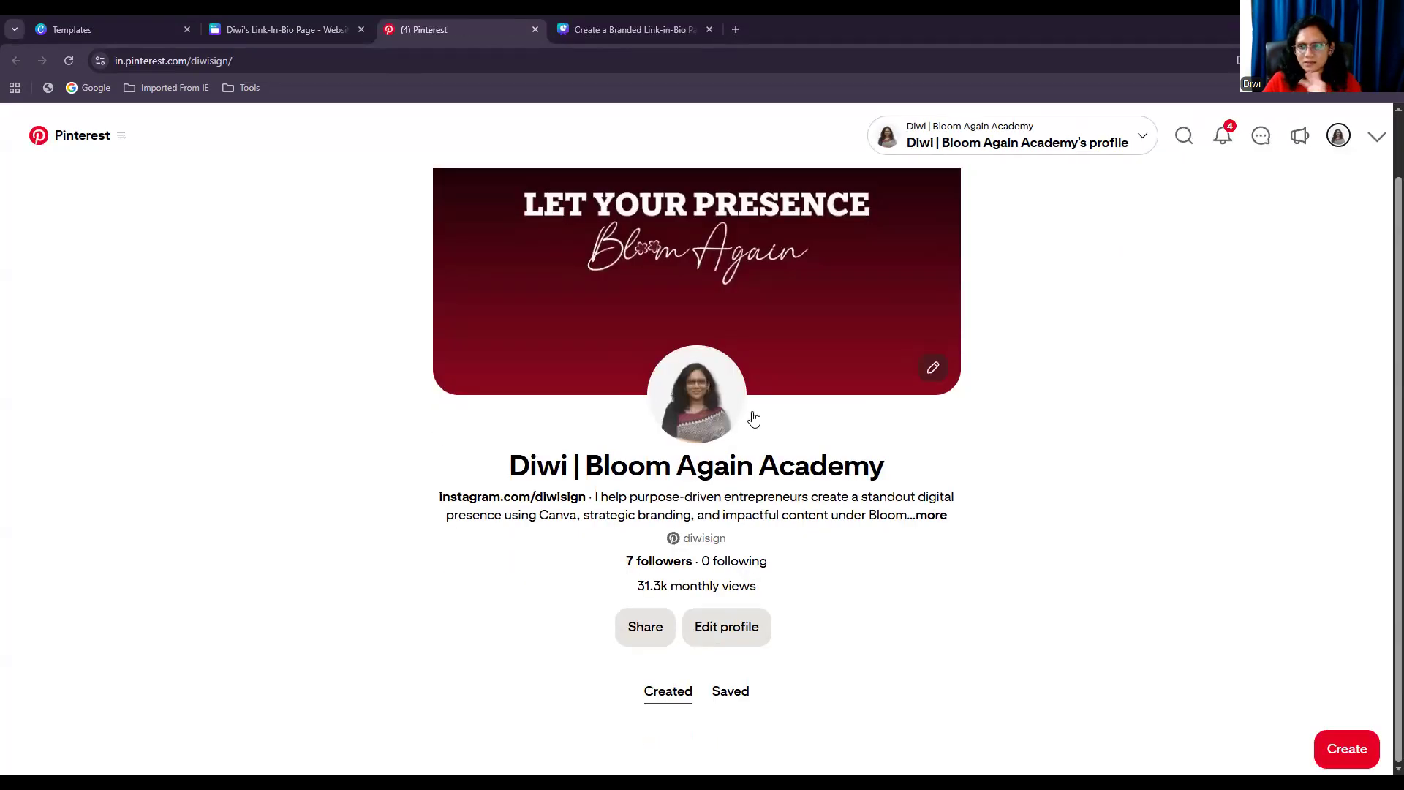
{"action": "left_click", "coordinate": [535, 29]}
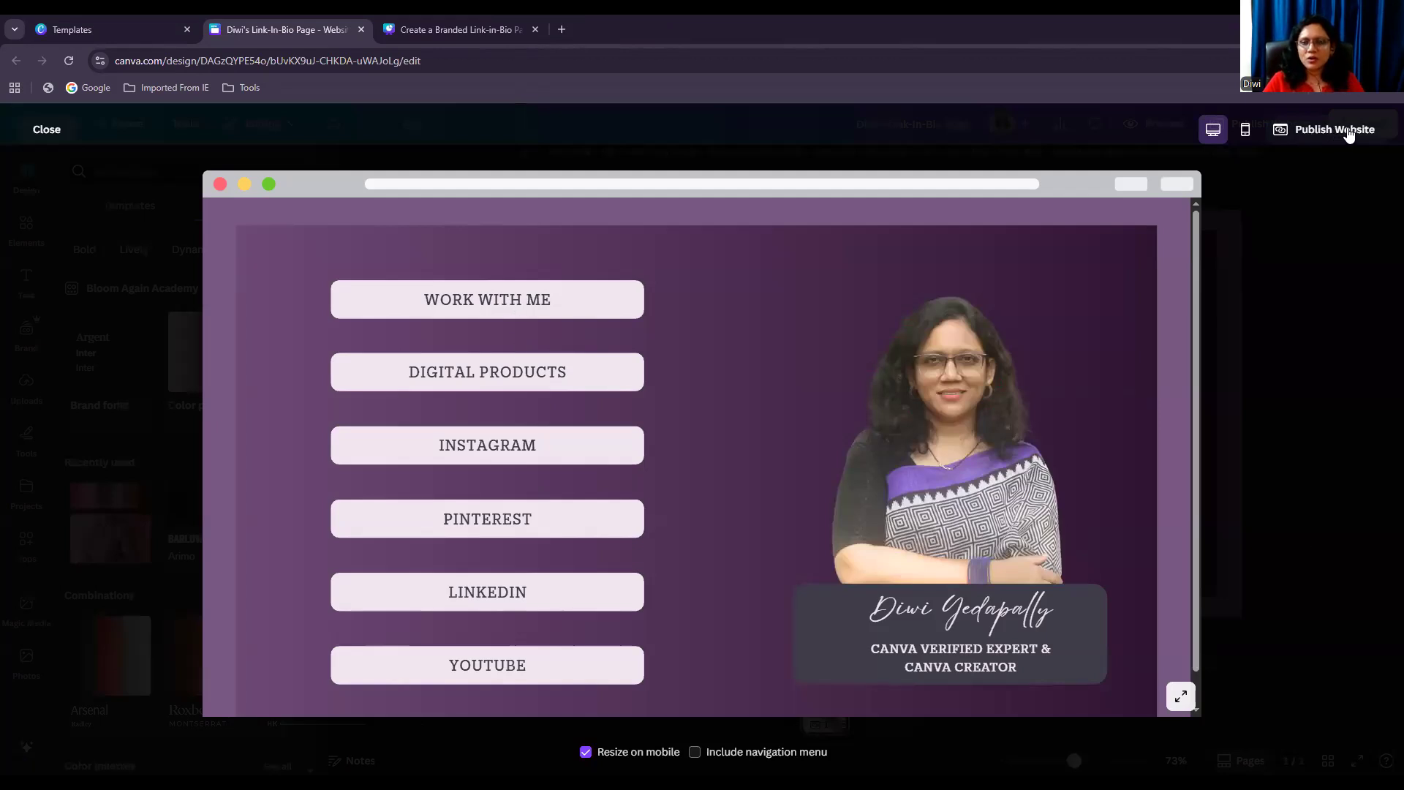
Open the website's publishing settings and select the subpath of its my.canva.site address
{"action": "left_click", "coordinate": [1316, 132]}
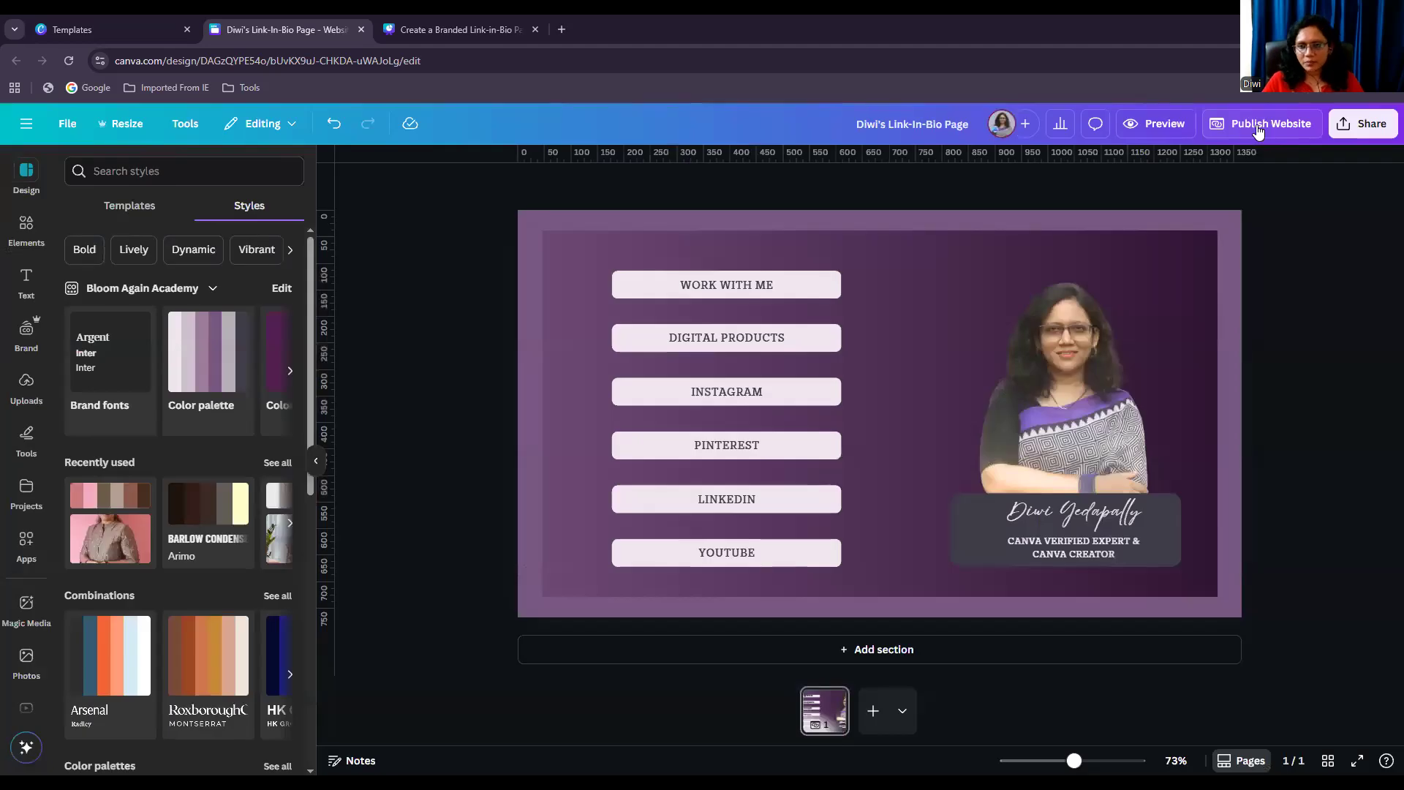
{"action": "left_click", "coordinate": [1257, 126]}
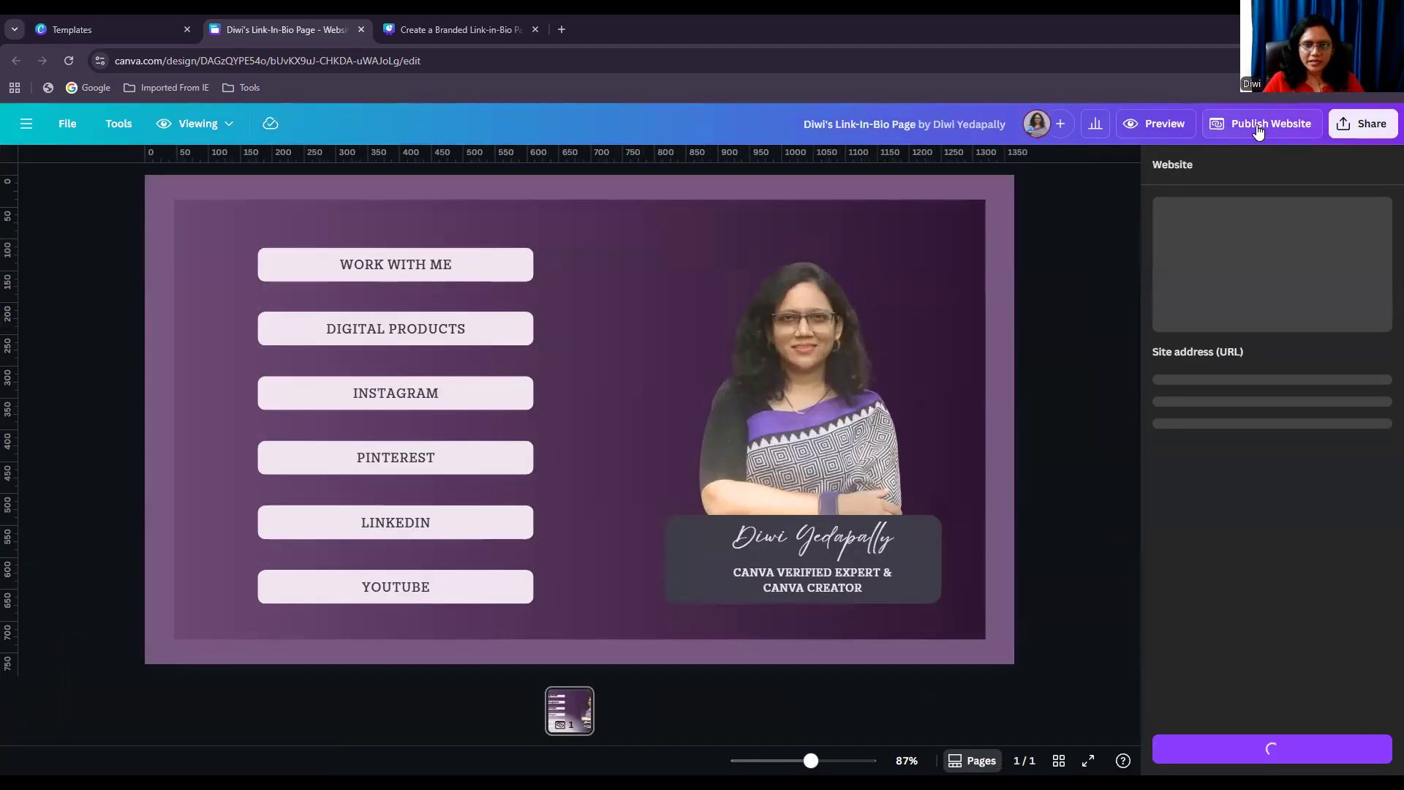
{"action": "left_click", "coordinate": [1302, 437]}
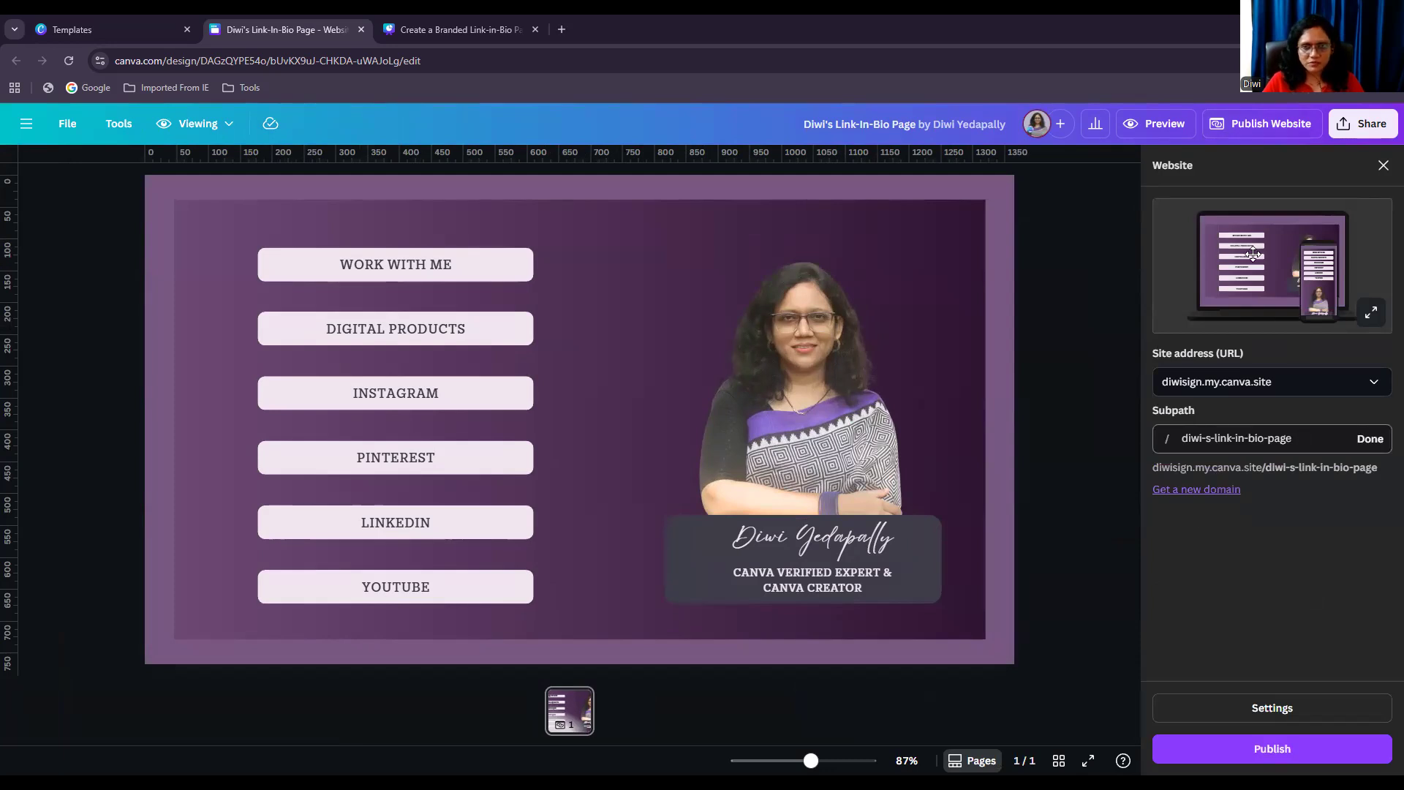
{"action": "left_click", "coordinate": [1305, 438]}
{"action": "key", "text": "ctrl+a"}
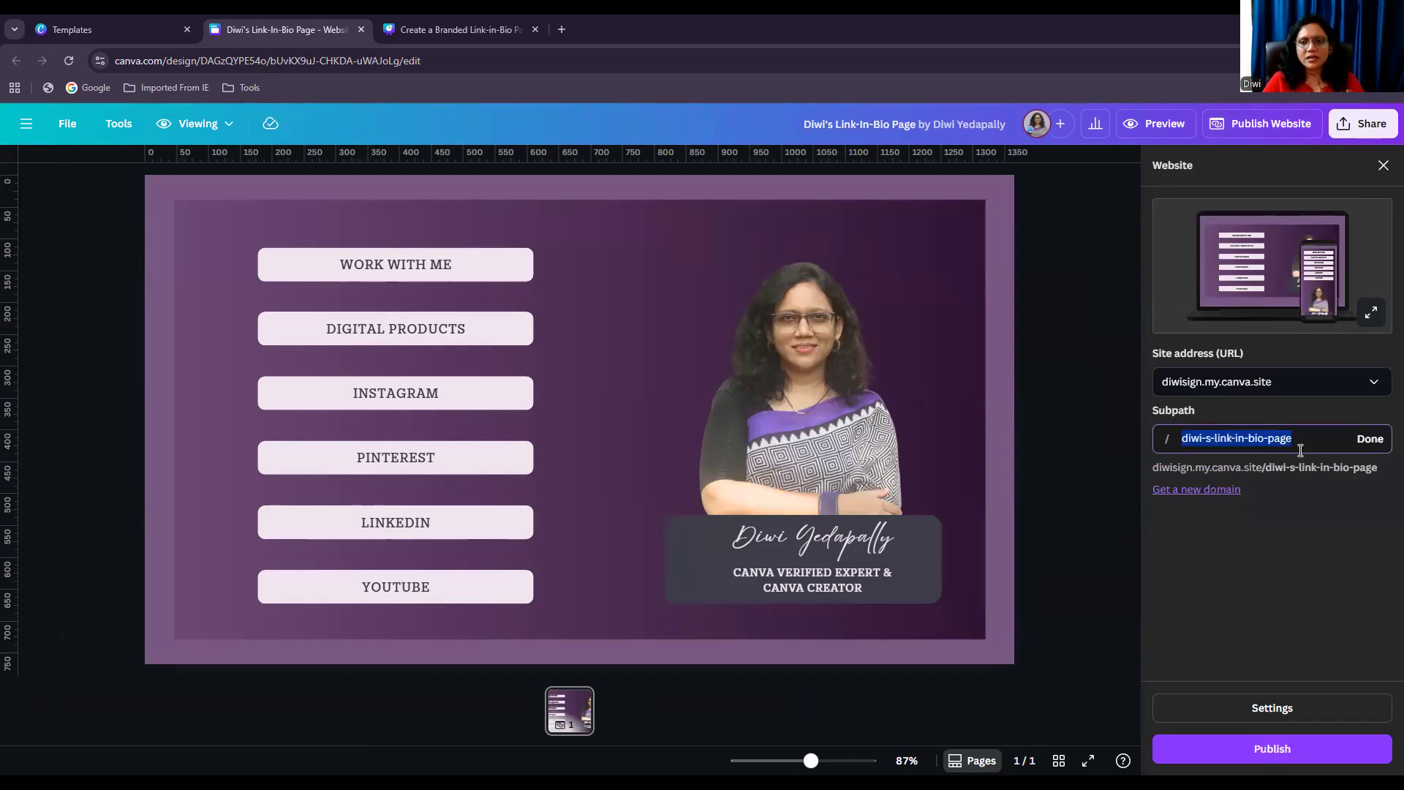
Compare the design title with the subpath in the publishing settings
{"action": "left_click", "coordinate": [885, 123]}
{"action": "left_click", "coordinate": [1213, 439]}
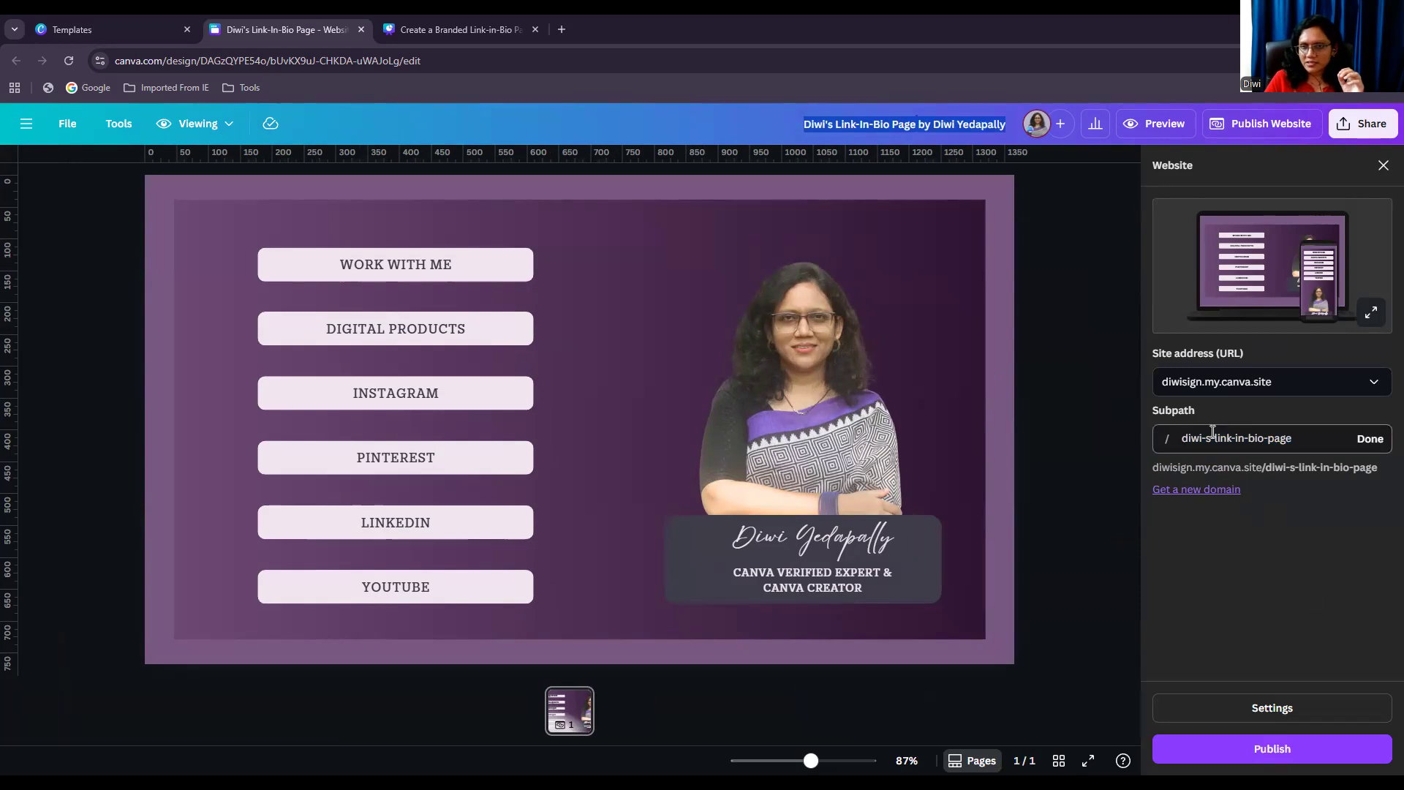
{"action": "key", "text": "ctrl+a"}
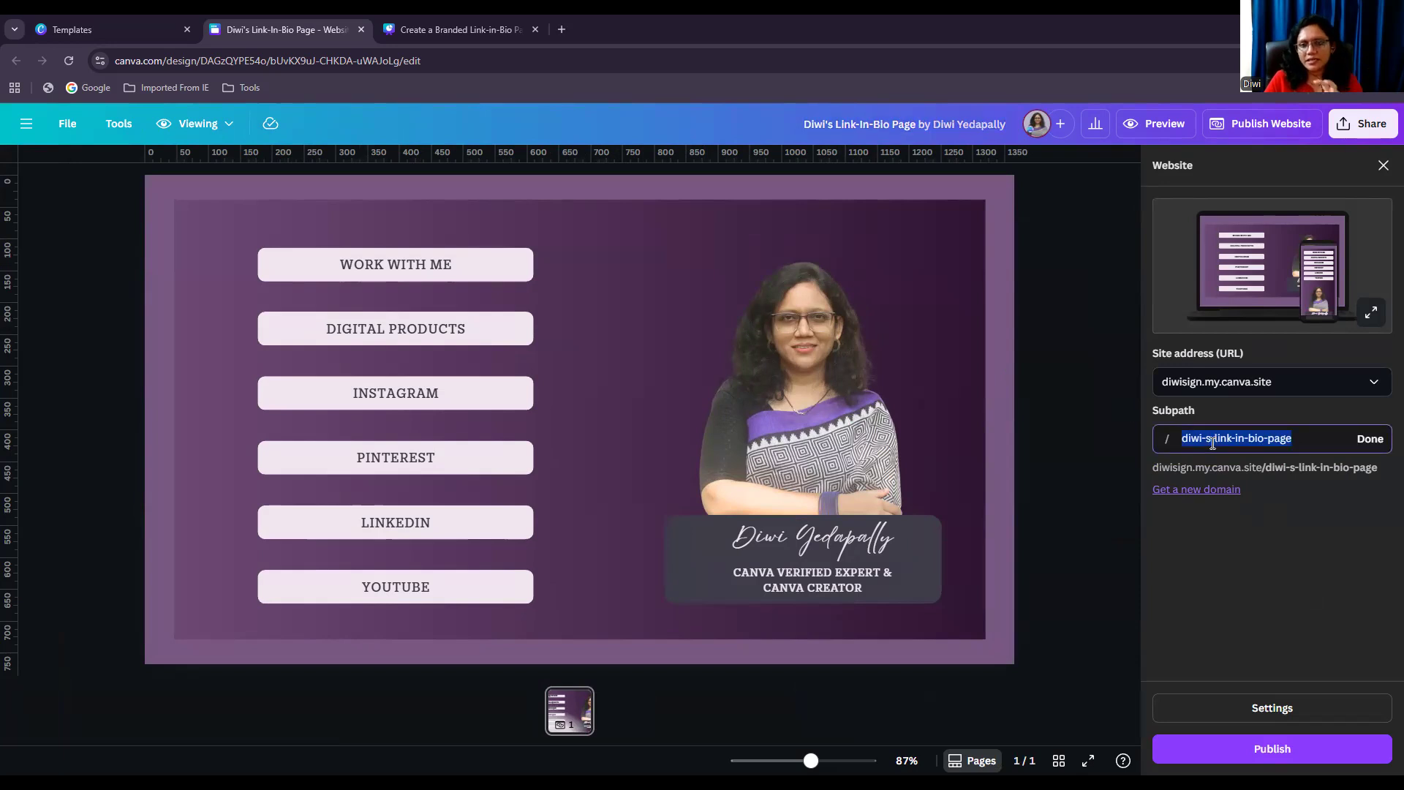
{"action": "left_click", "coordinate": [846, 118]}
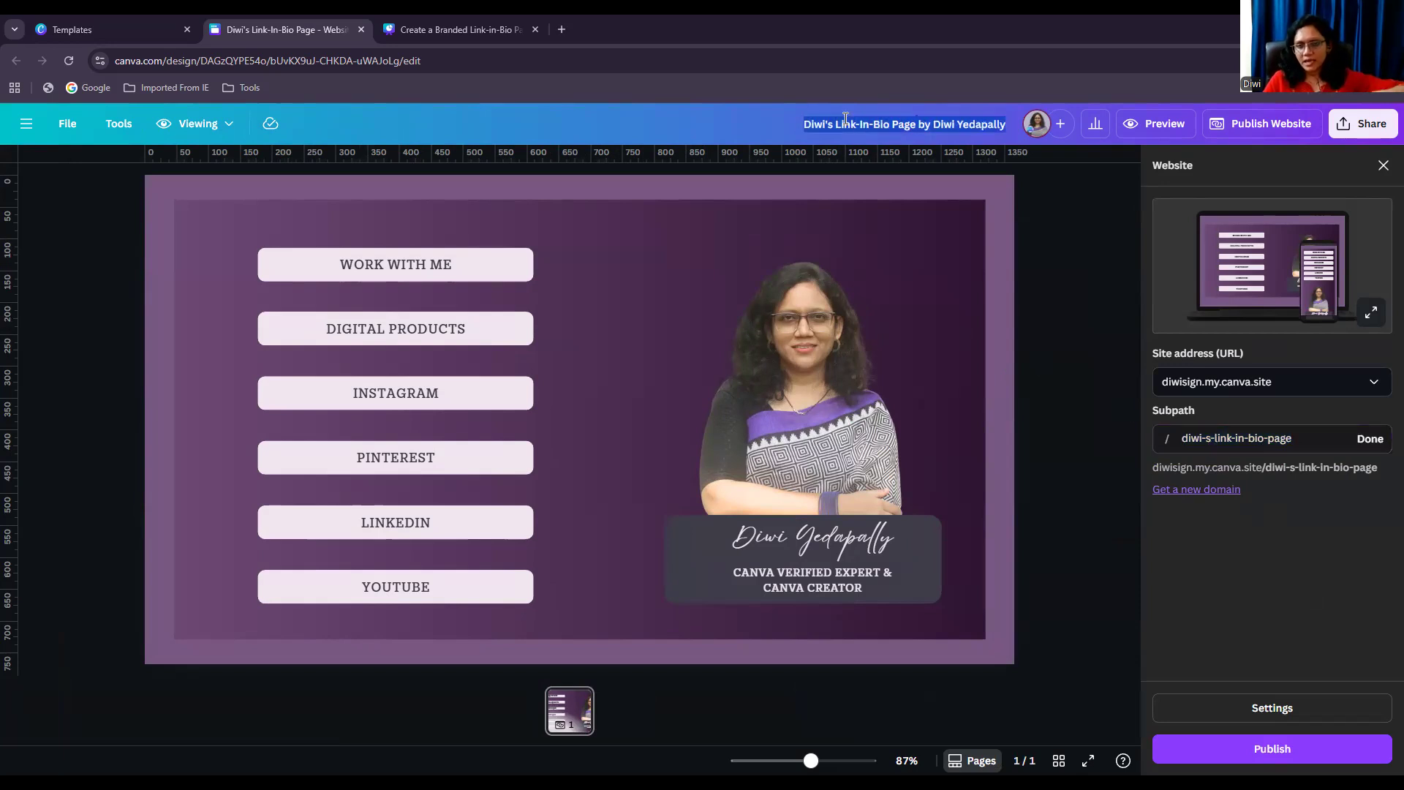
{"action": "left_click_drag", "start_coordinate": [1216, 437], "coordinate": [1226, 437]}
{"action": "key", "text": "ctrl+a"}
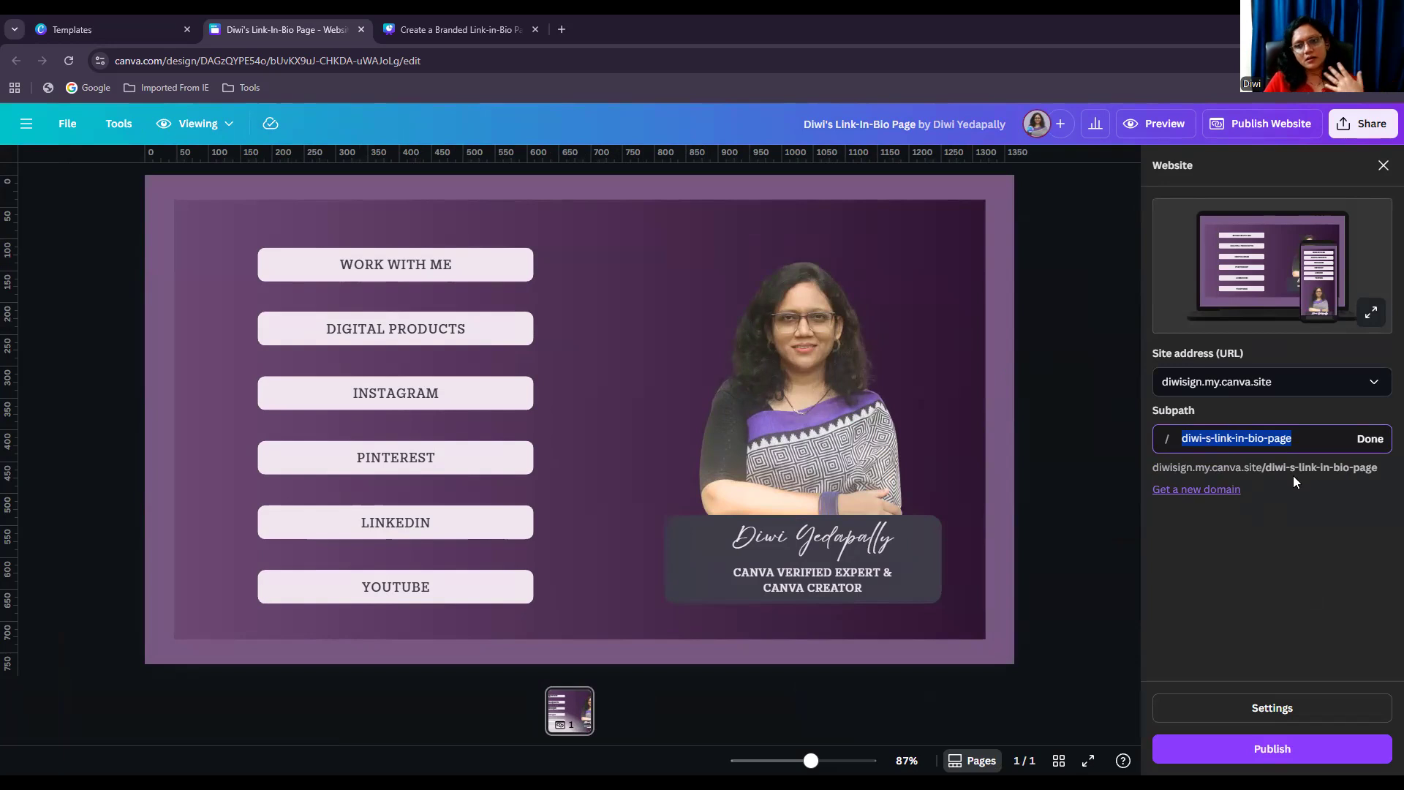
{"action": "left_click", "coordinate": [1312, 550]}
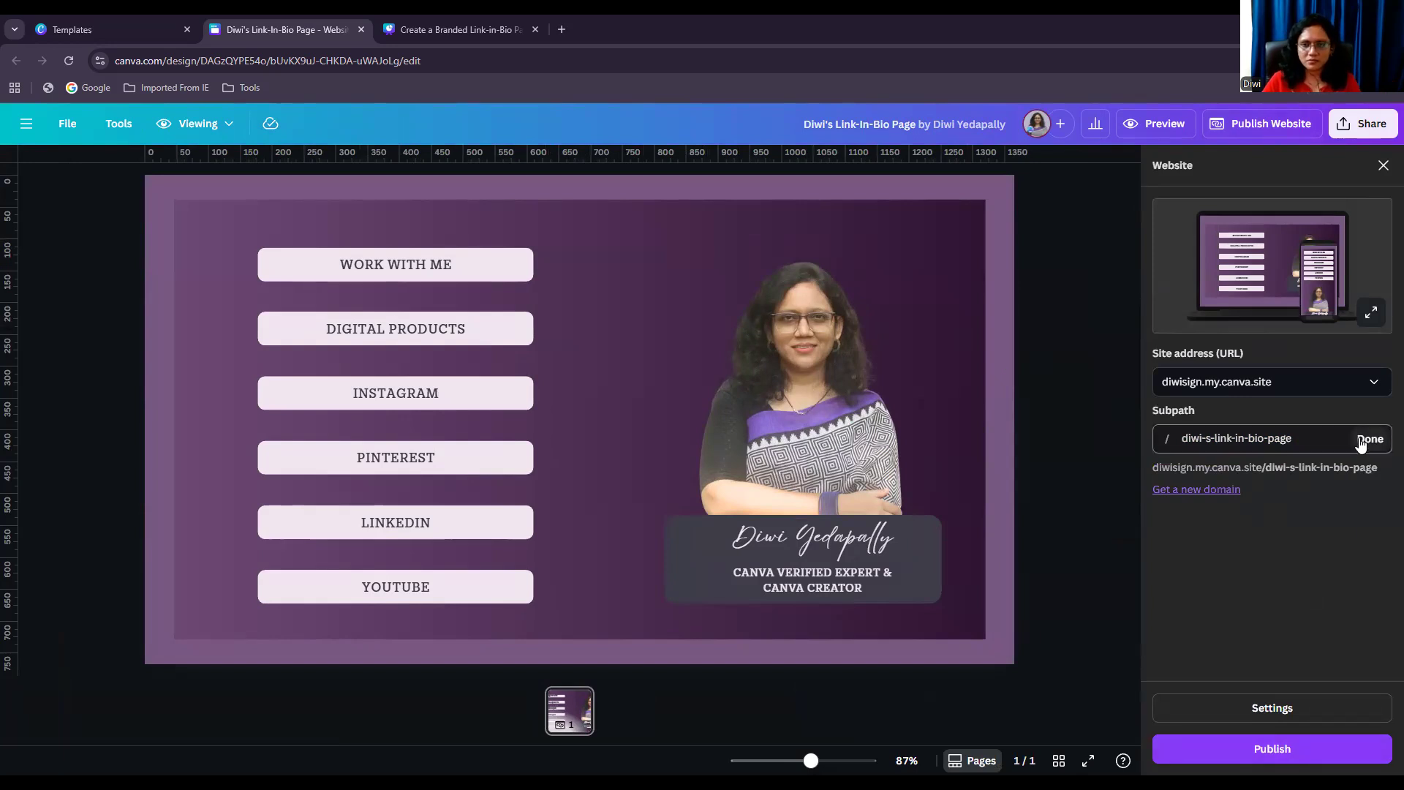
Publish the website to its my.canva.site address and view the live page, returning to the design
{"action": "left_click", "coordinate": [1276, 754]}
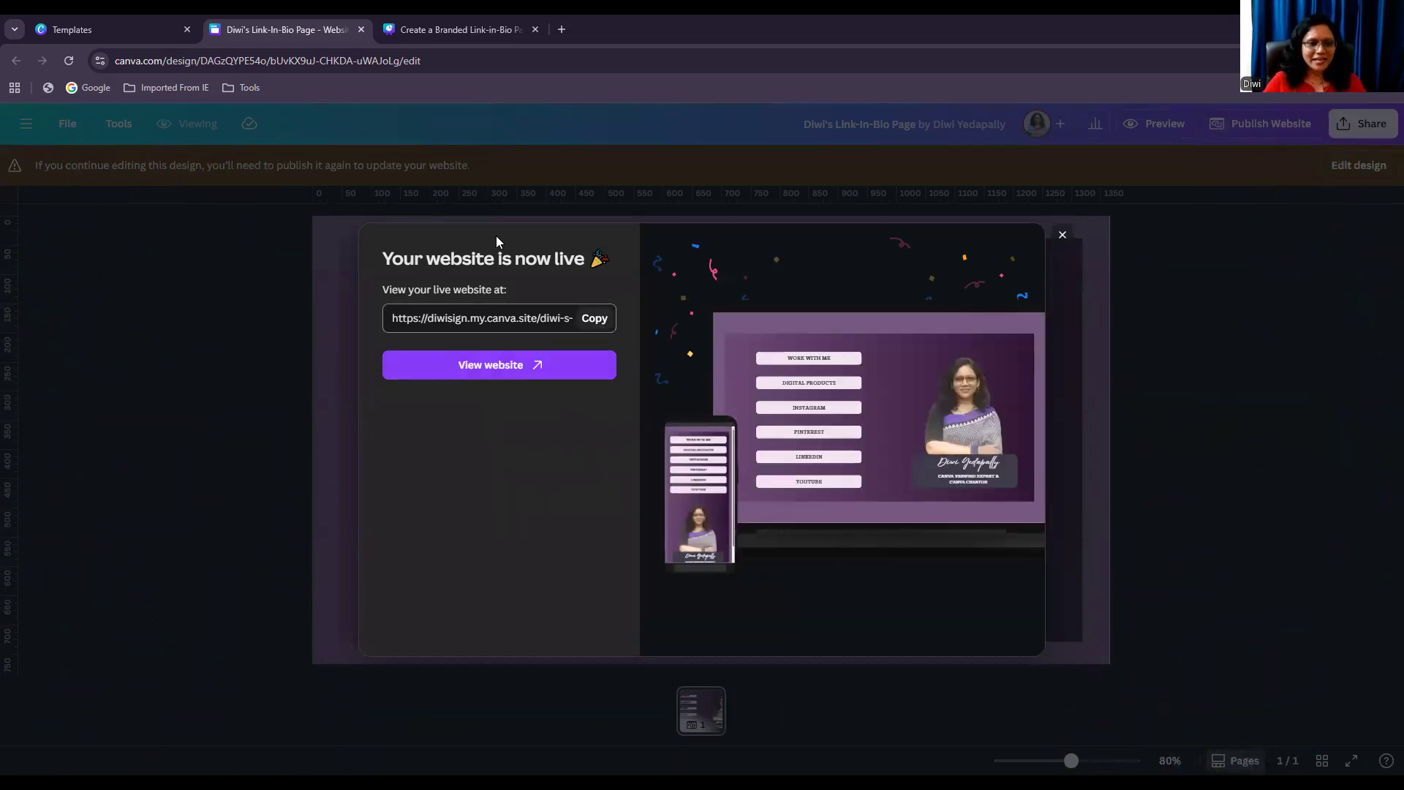
{"action": "left_click", "coordinate": [552, 365]}
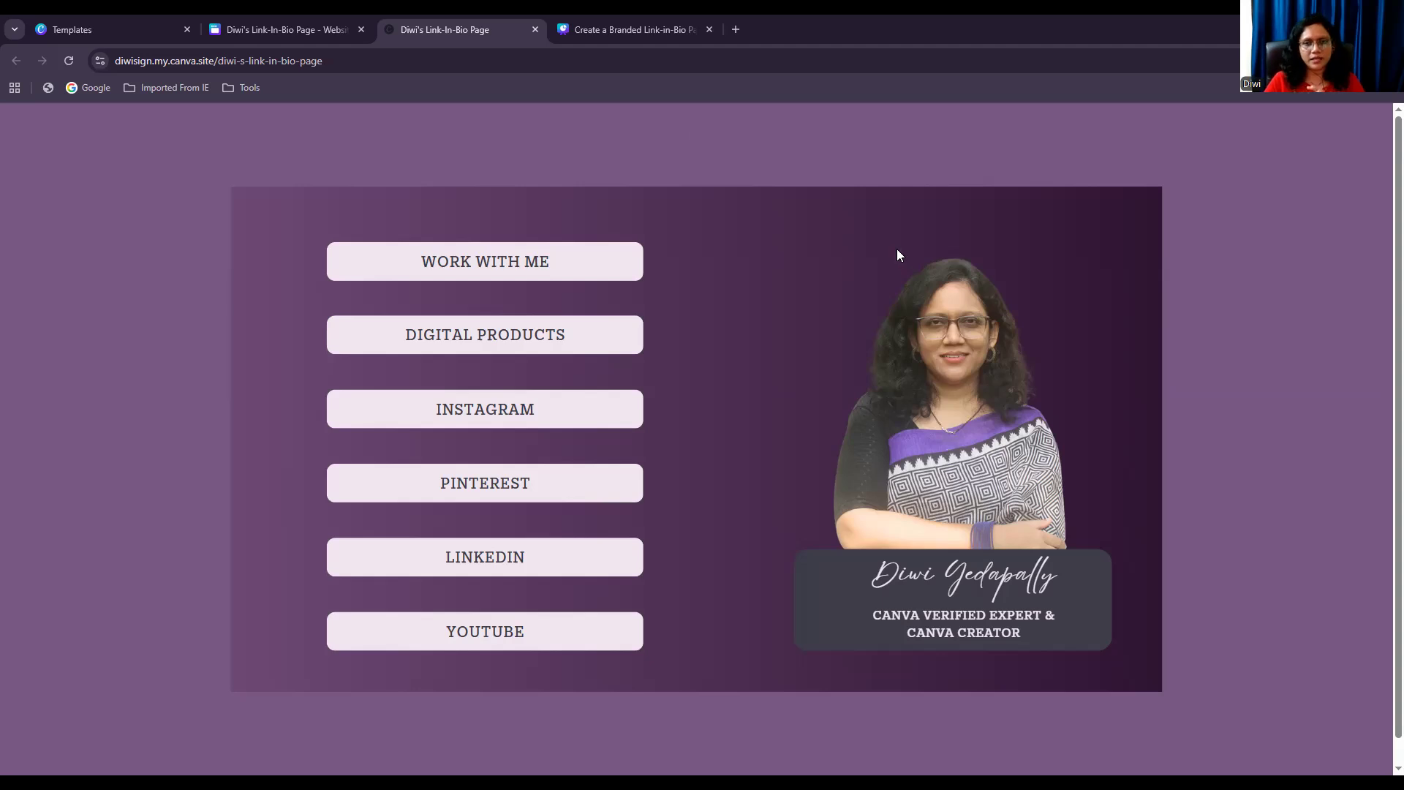
{"action": "left_click", "coordinate": [304, 29]}
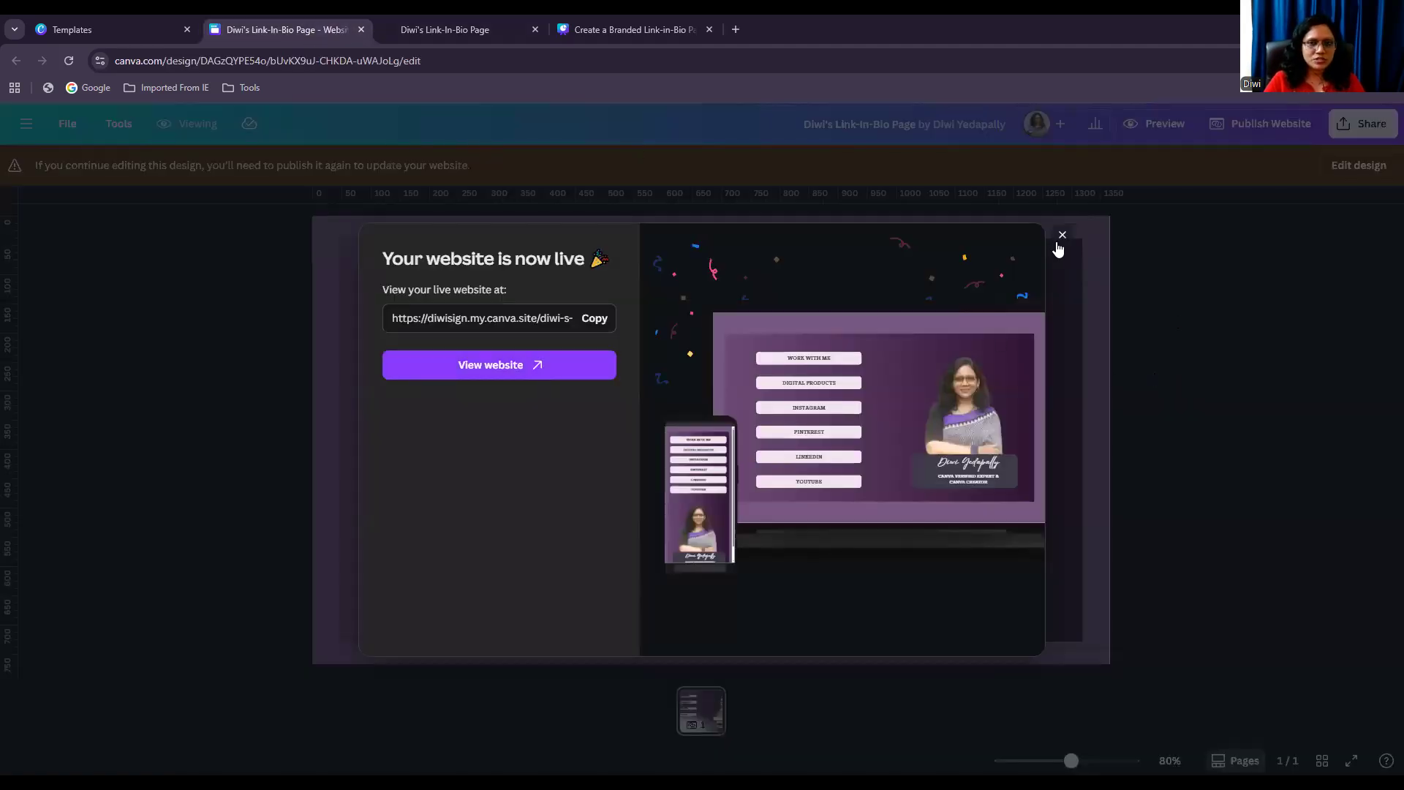
{"action": "left_click", "coordinate": [1059, 239]}
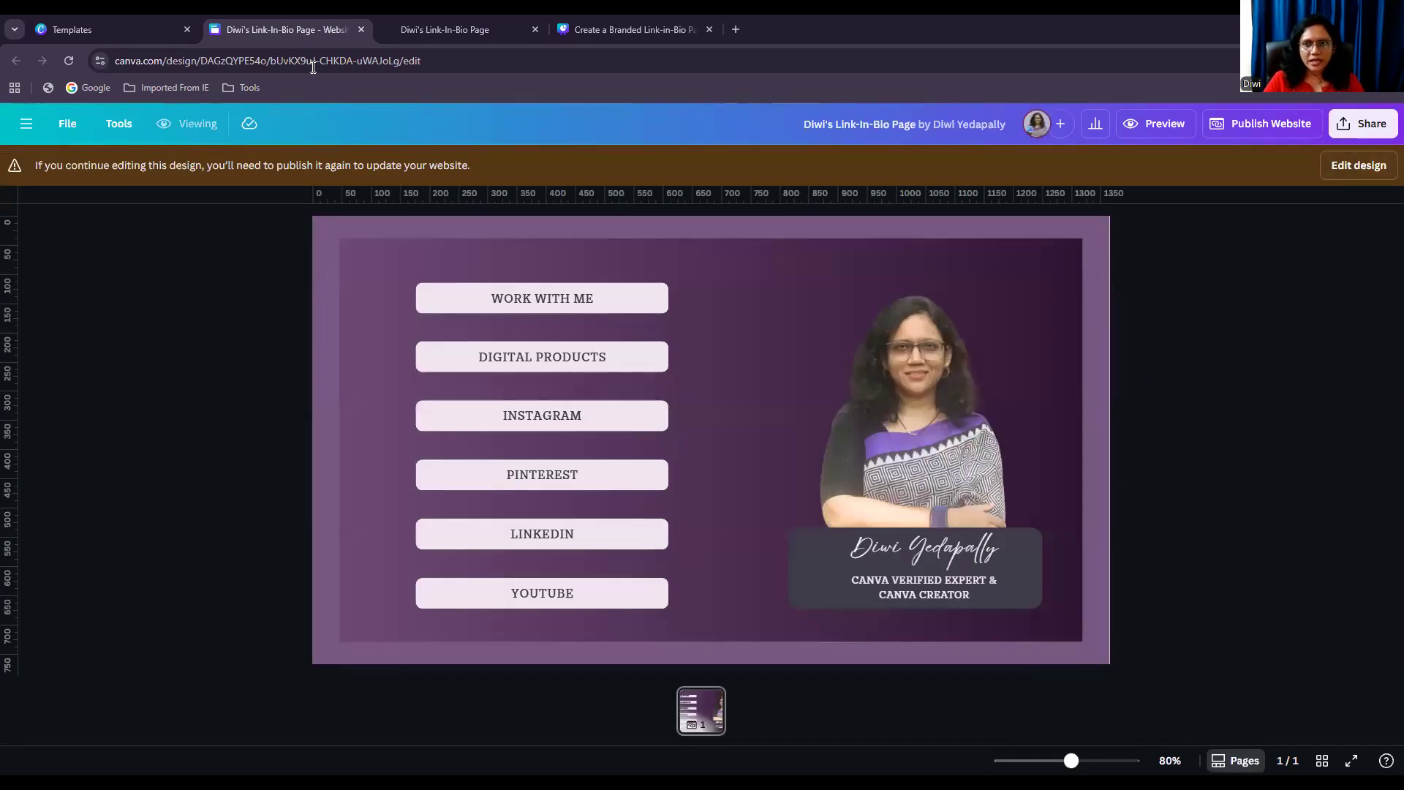
Resume editing the published design and delete the large gradient rectangle behind the buttons and photo
{"action": "left_click", "coordinate": [1362, 166]}
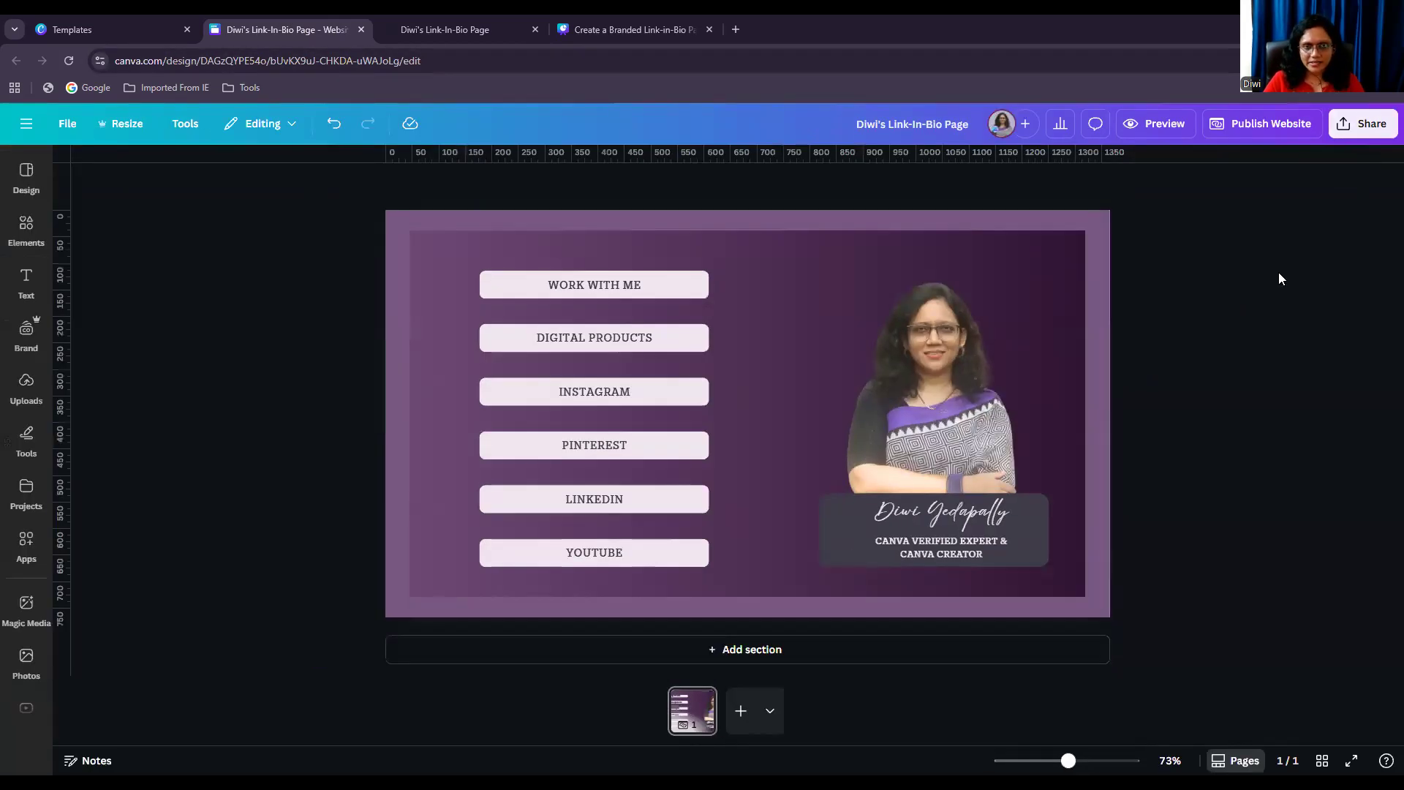
{"action": "left_click", "coordinate": [1042, 235]}
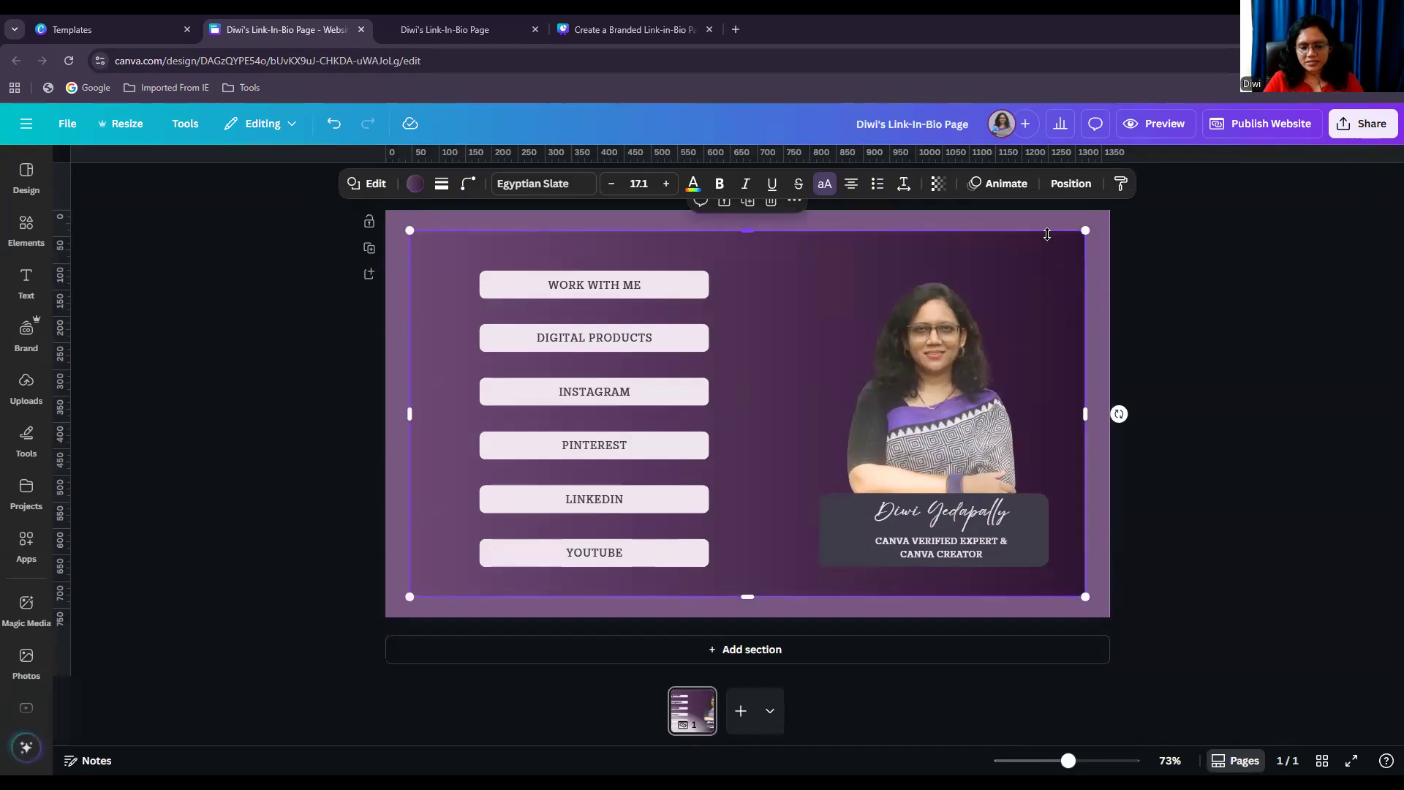
{"action": "key", "text": "Delete"}
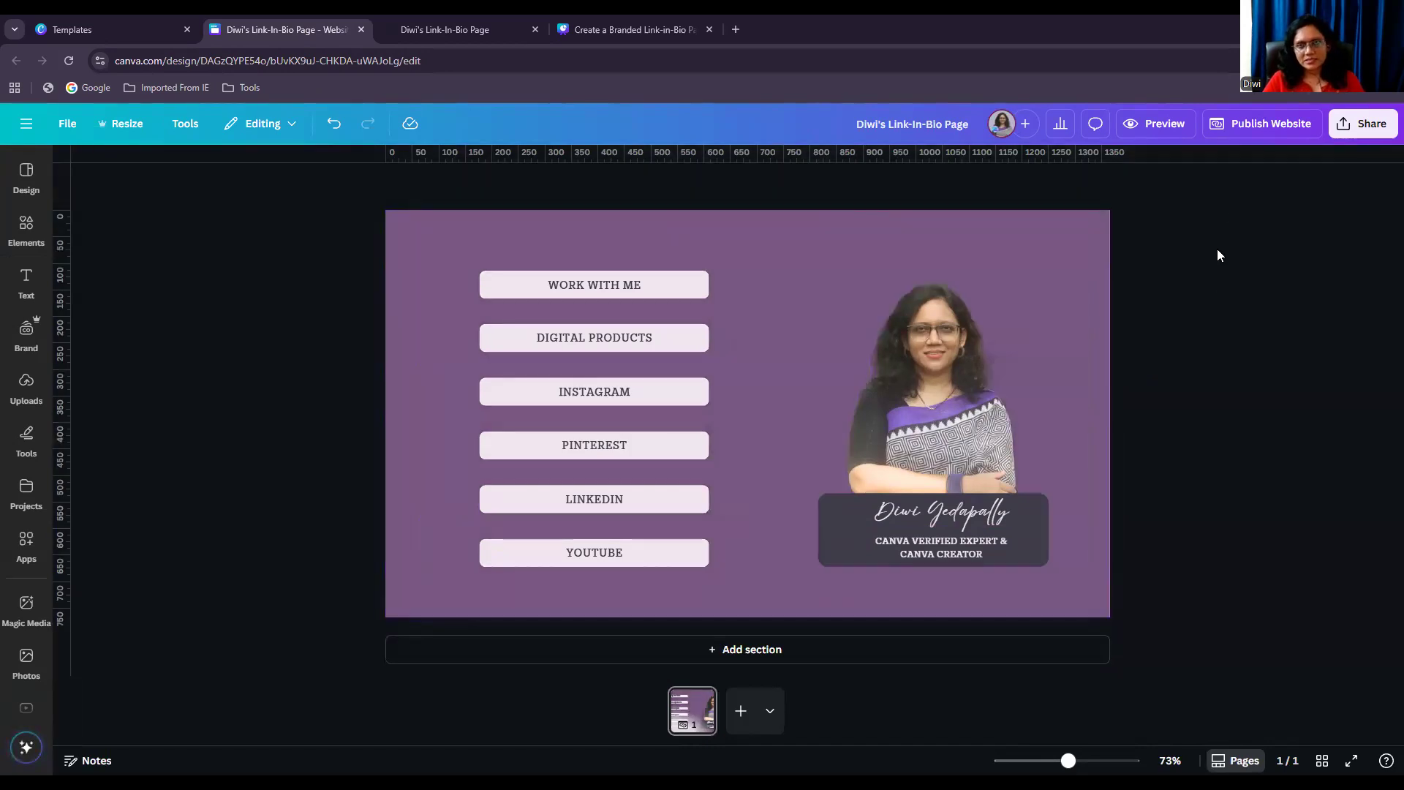
Publish the edited website again and reload the live page
{"action": "left_click", "coordinate": [1250, 128]}
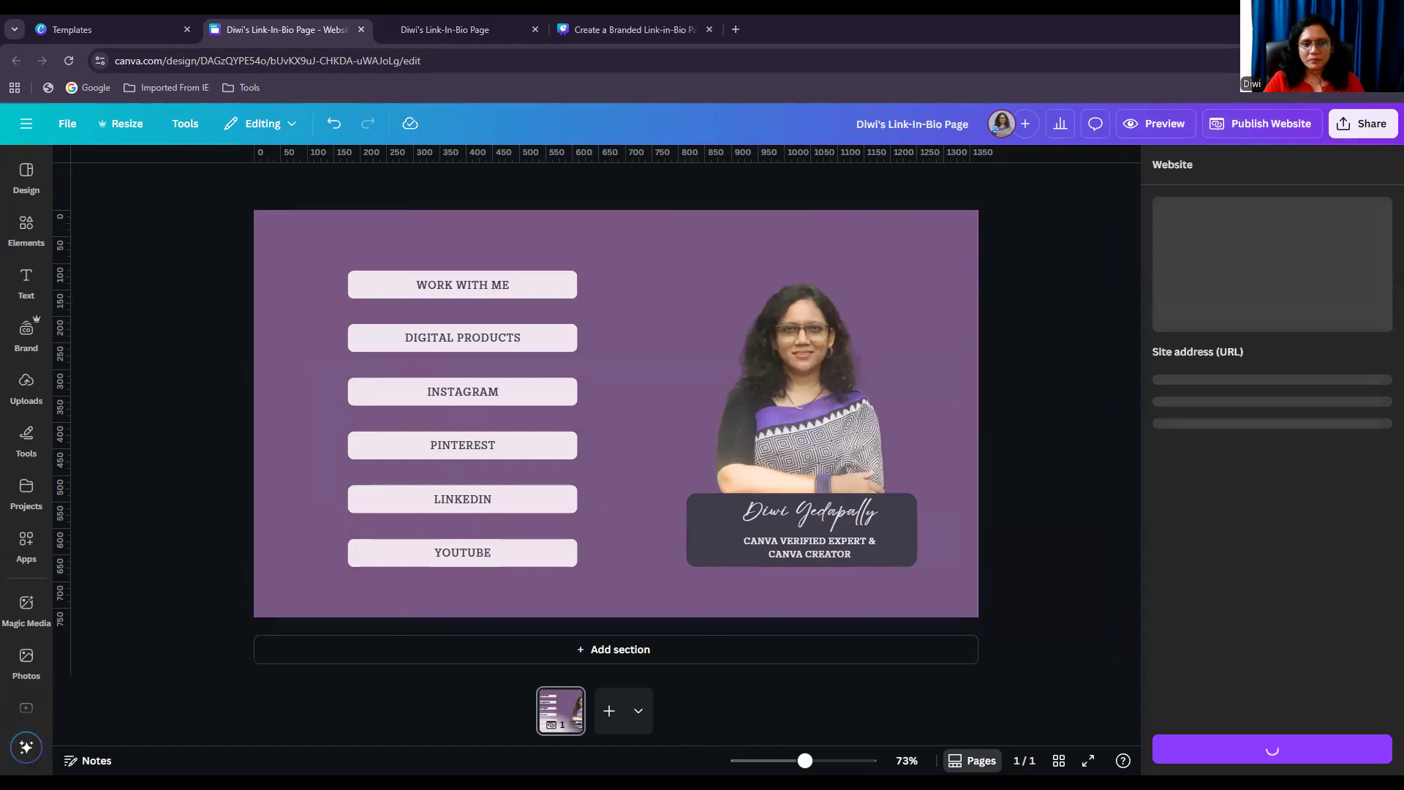
{"action": "left_click", "coordinate": [1300, 755]}
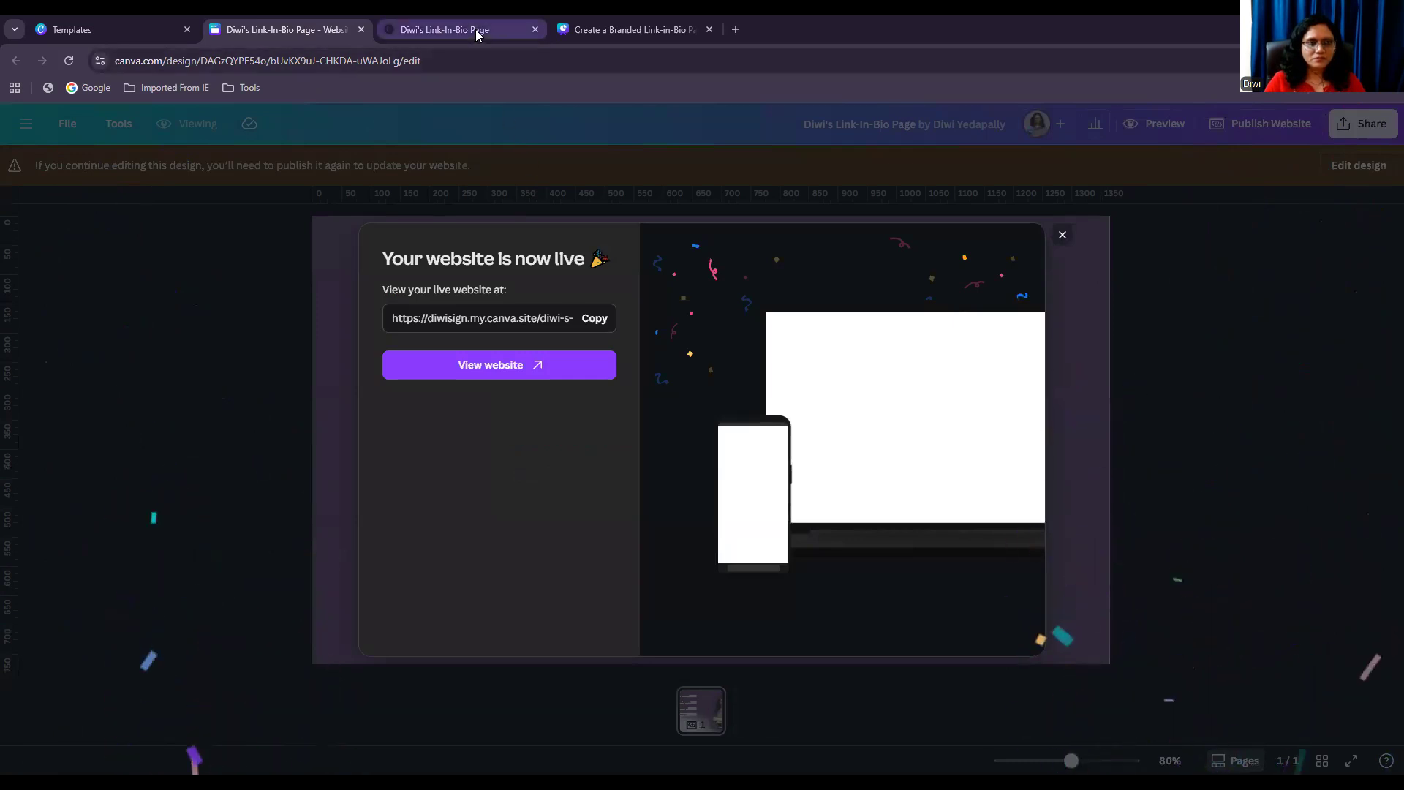
{"action": "left_click", "coordinate": [442, 31]}
{"action": "left_click", "coordinate": [70, 65]}
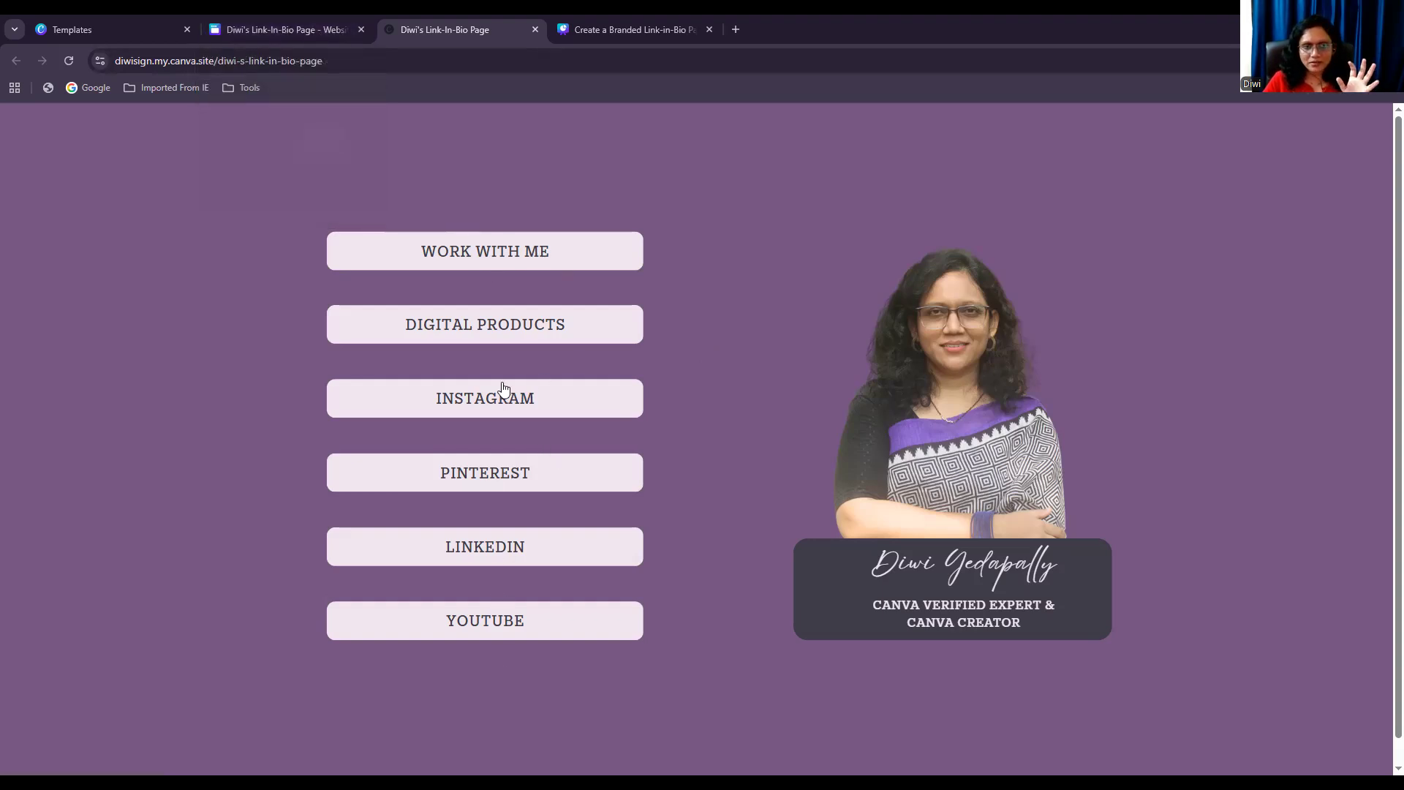
Test the Instagram button on the live page and return to the website
{"action": "left_click", "coordinate": [506, 408]}
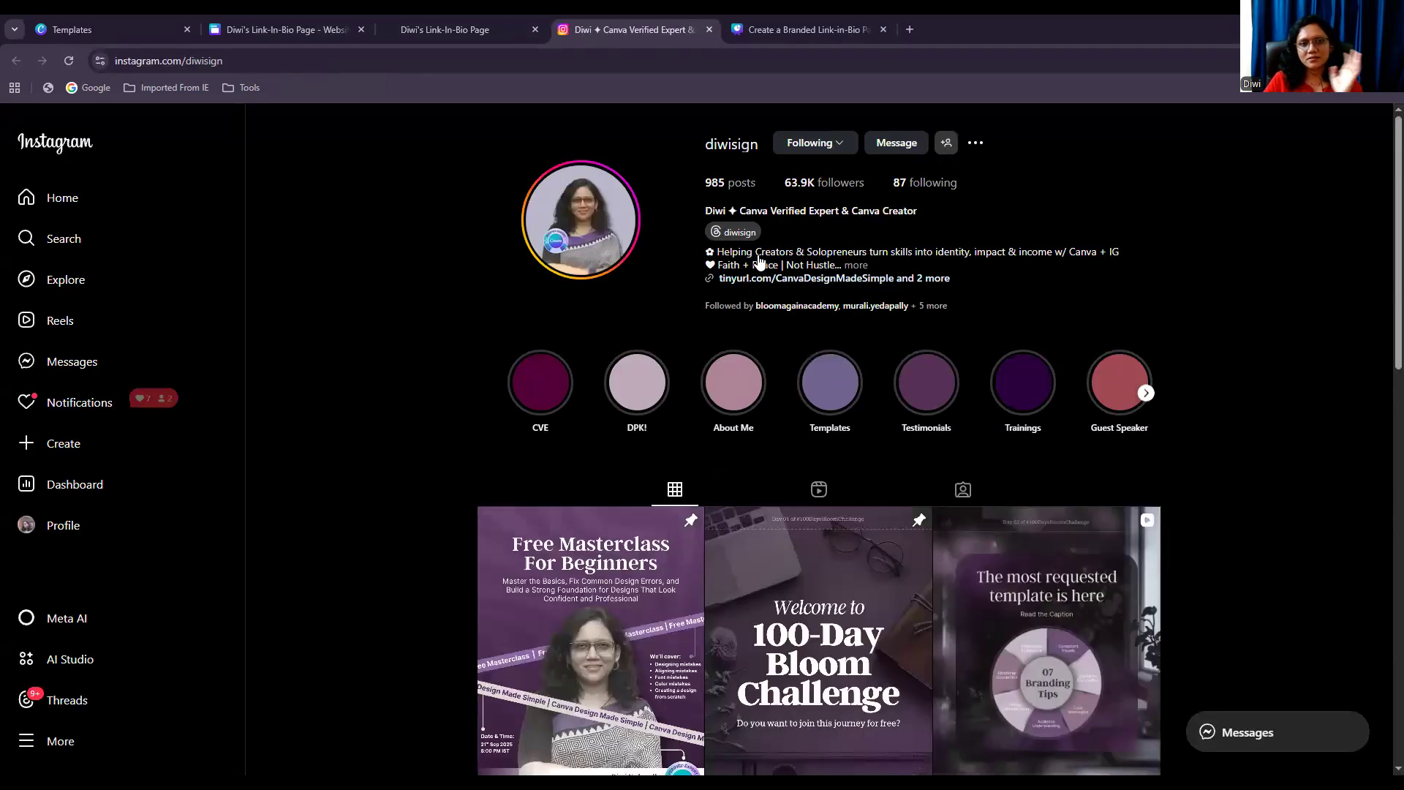
{"action": "left_click", "coordinate": [453, 28]}
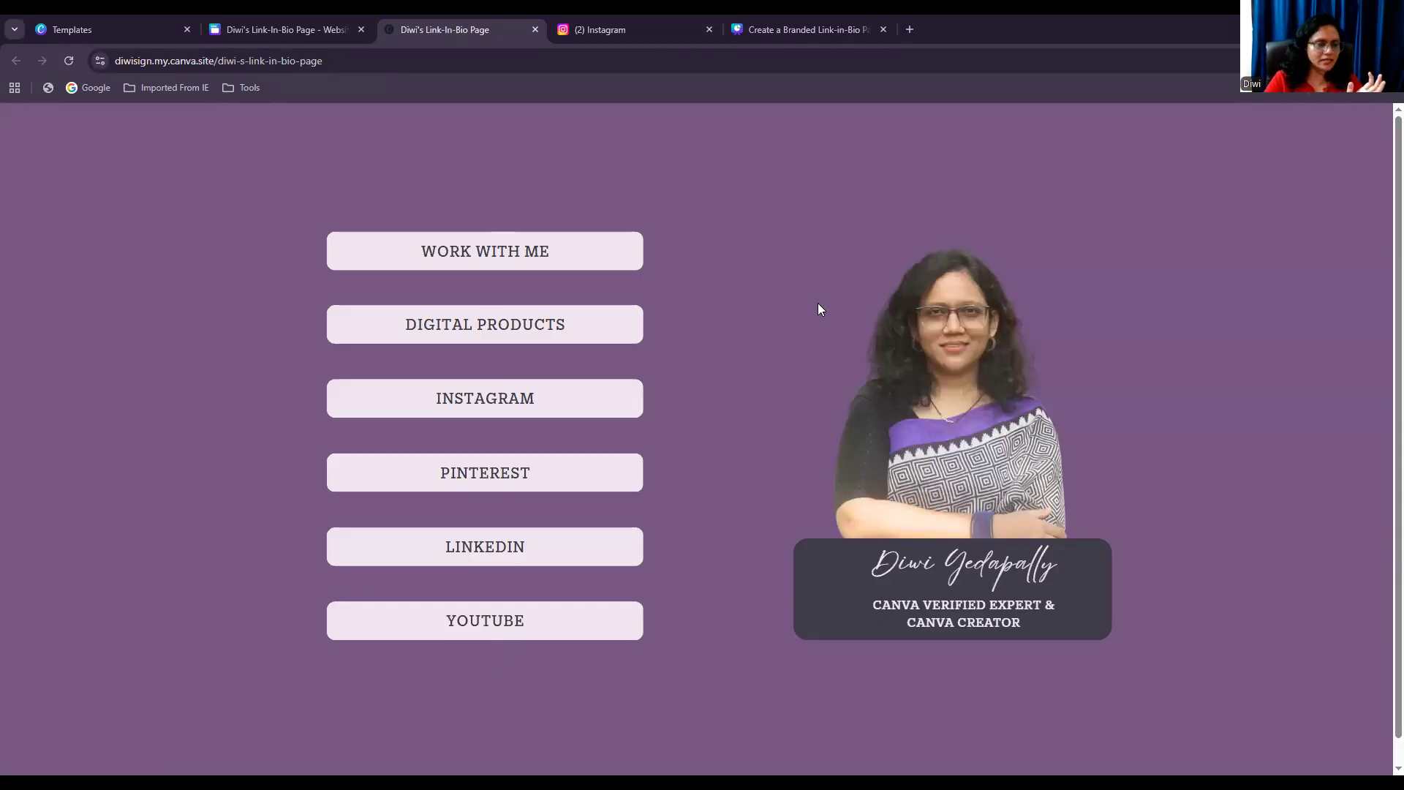
Go back to the Canva design, dismiss the publishing confirmation and resume editing
{"action": "left_click", "coordinate": [281, 33]}
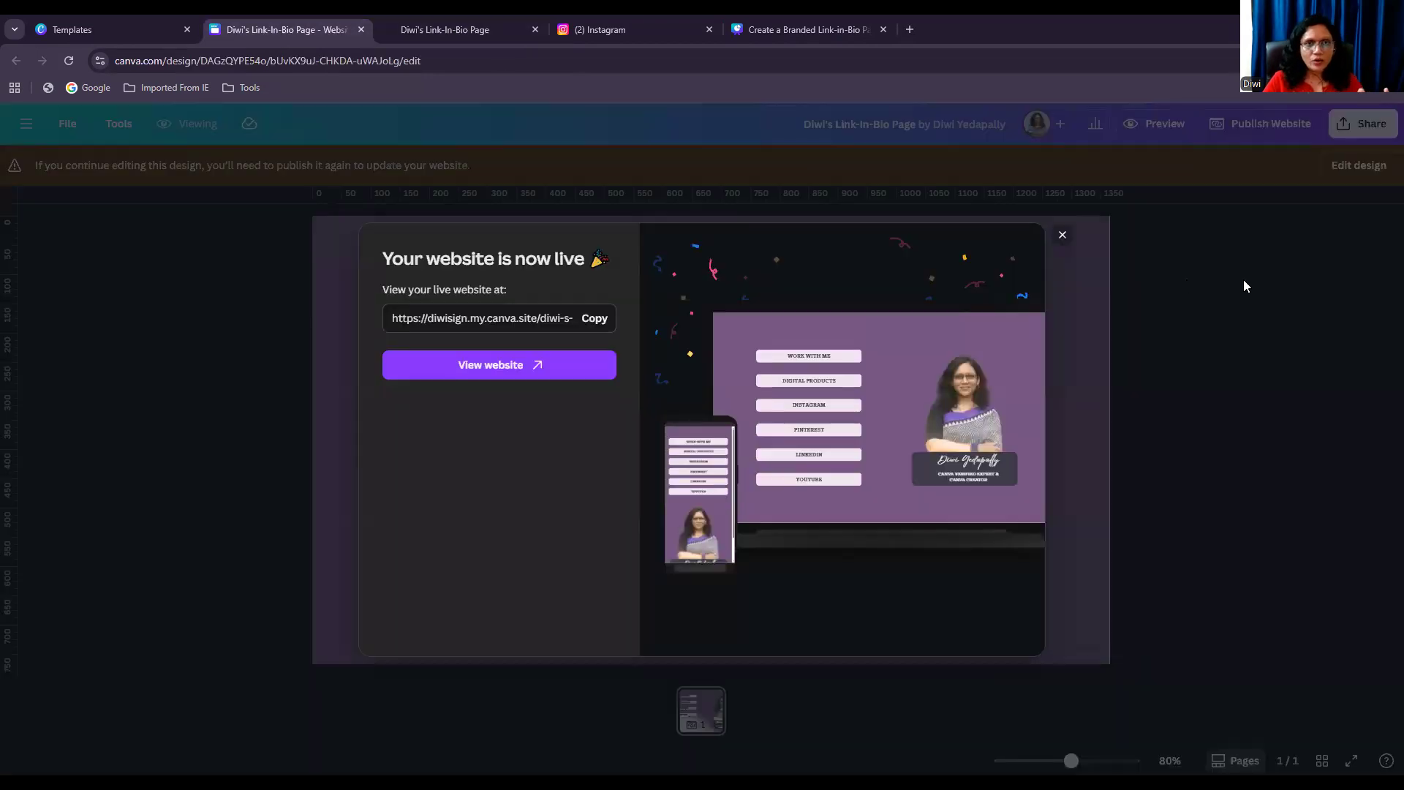
{"action": "left_click", "coordinate": [1064, 235]}
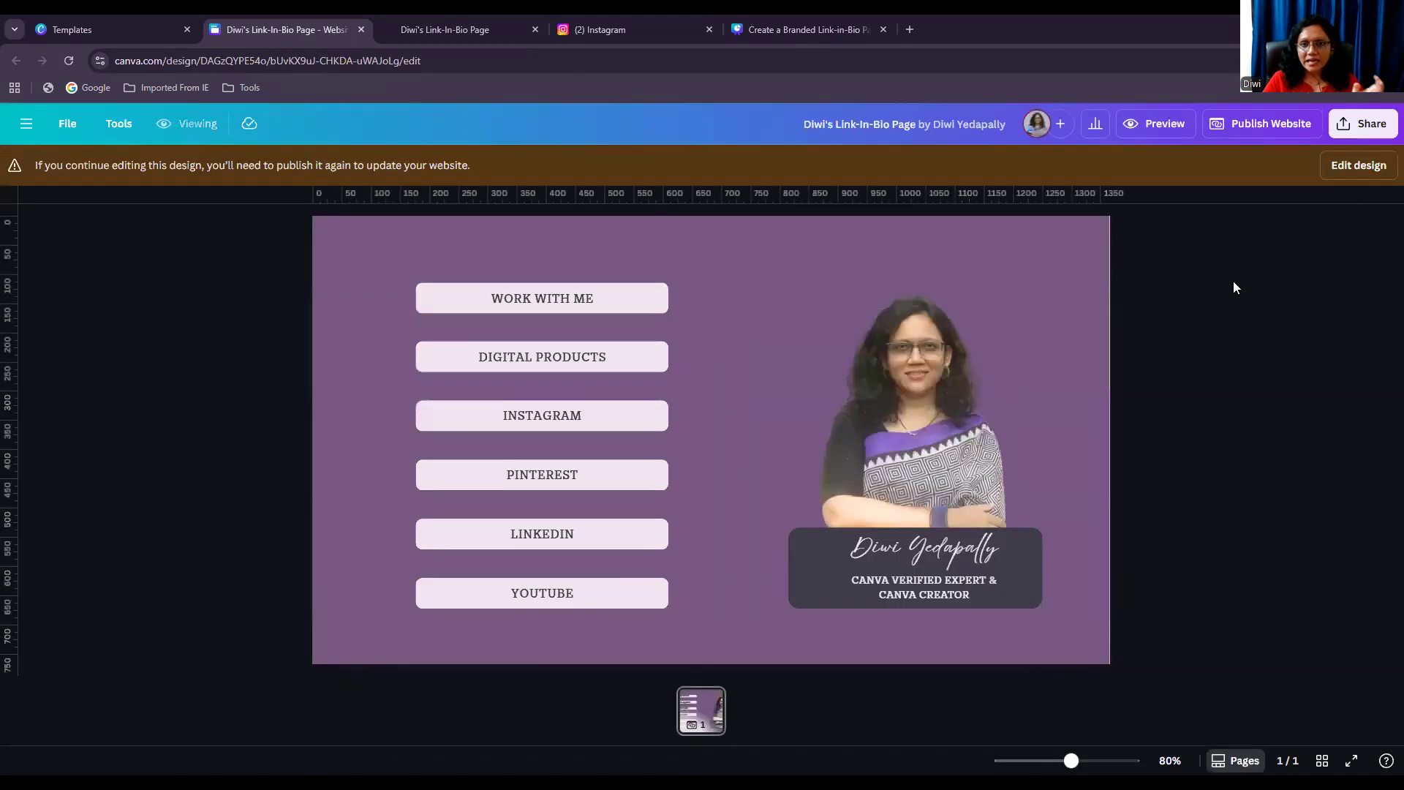
{"action": "left_click", "coordinate": [1358, 165]}
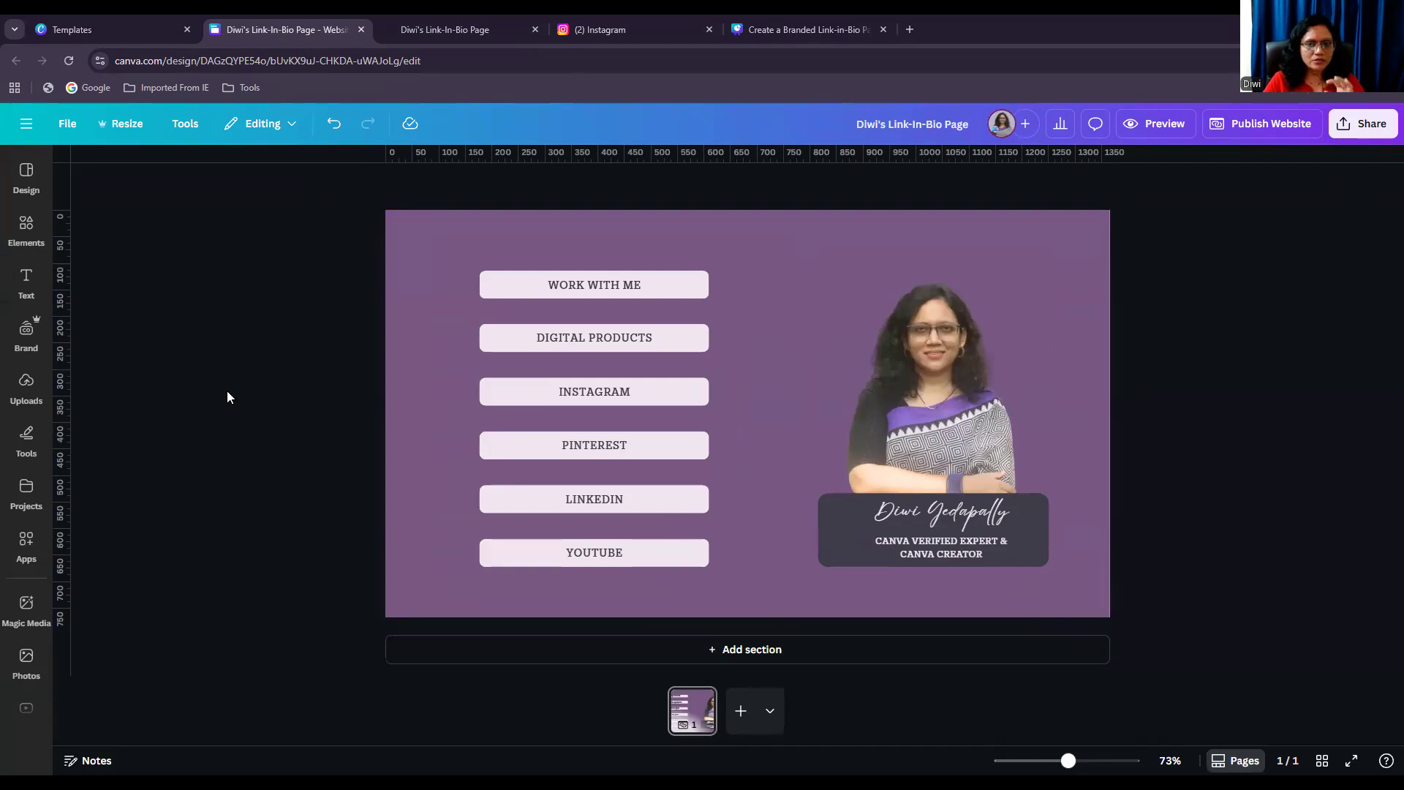
Search the elements for "star" and limit the results to animated graphics
{"action": "left_click", "coordinate": [26, 228]}
{"action": "left_click", "coordinate": [146, 160]}
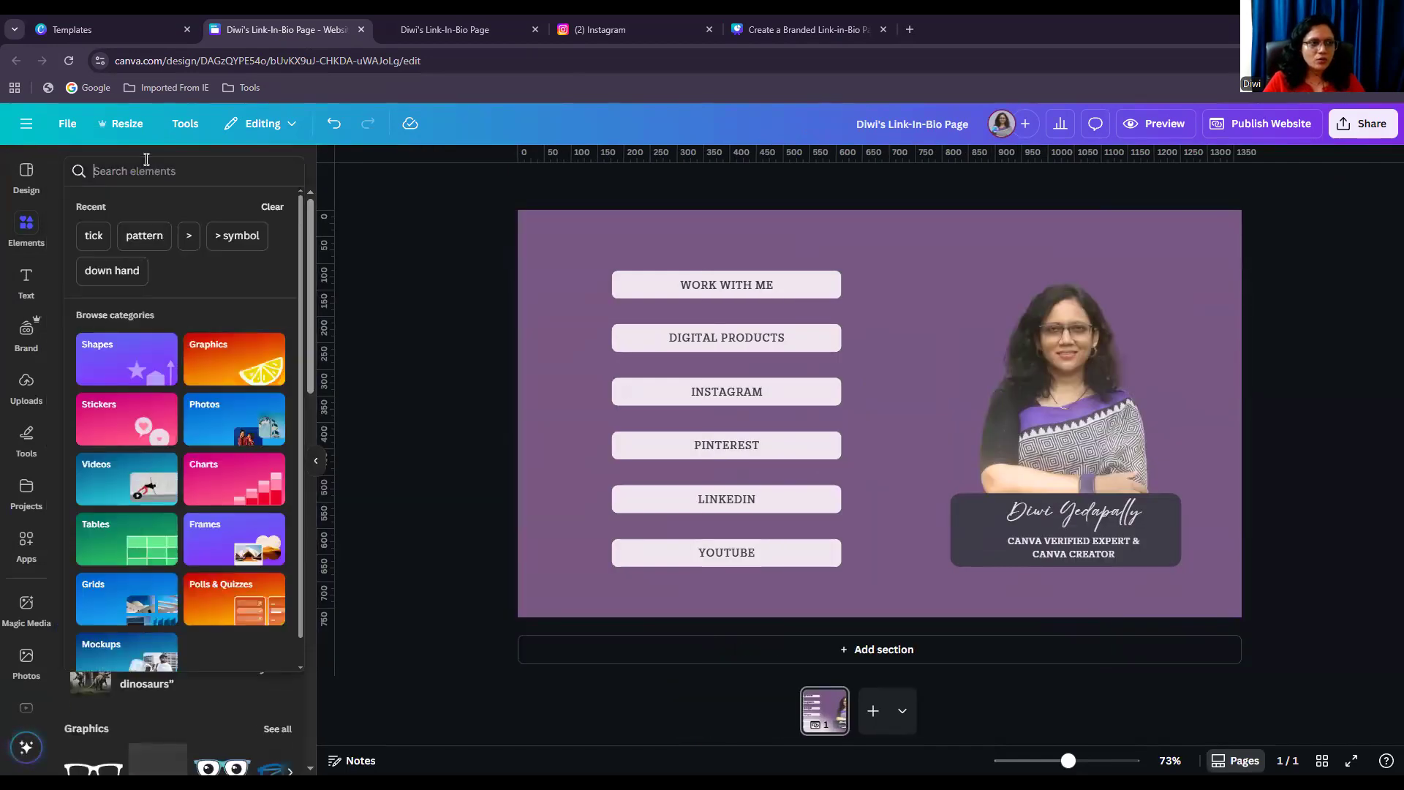
{"action": "type", "text": "star"}
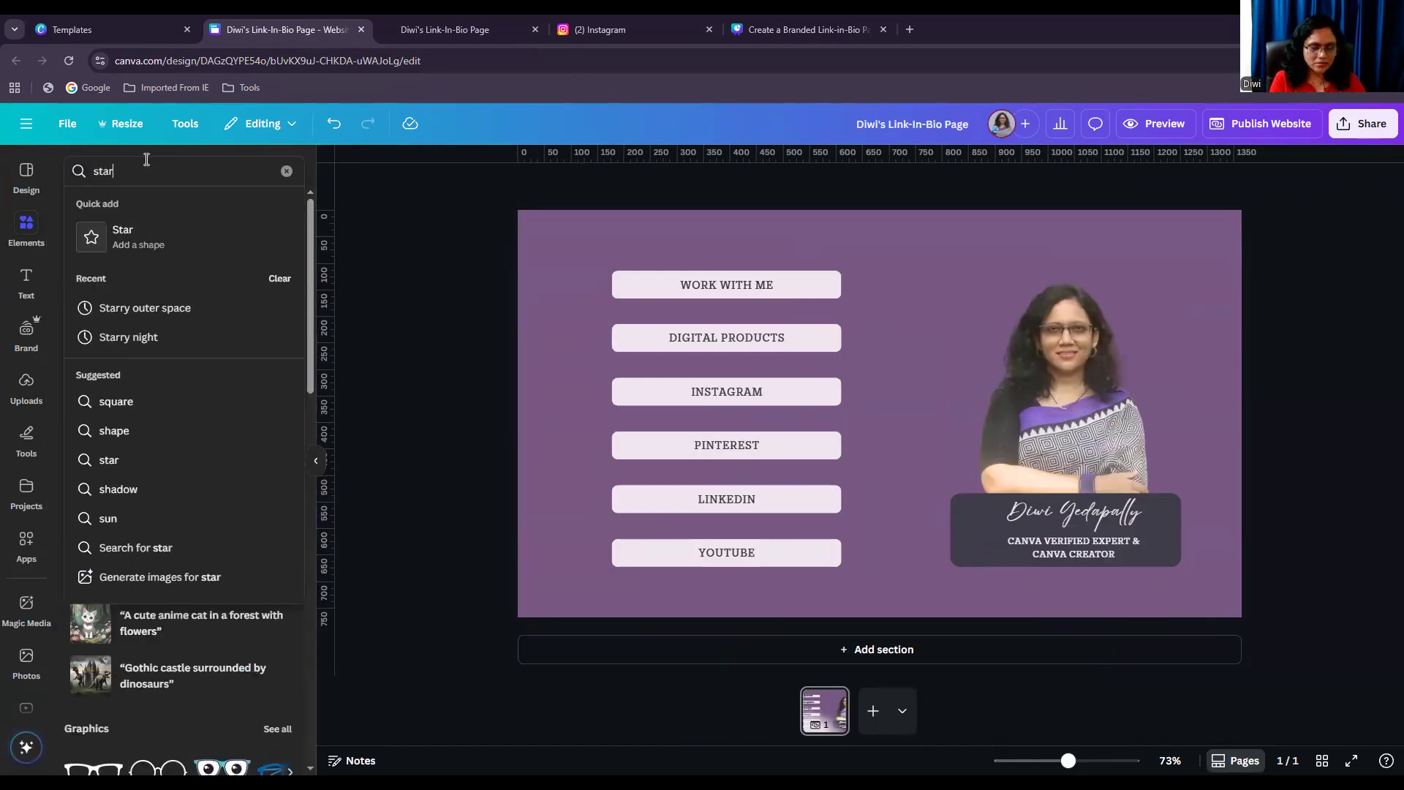
{"action": "key", "text": "Return"}
{"action": "left_click", "coordinate": [112, 206]}
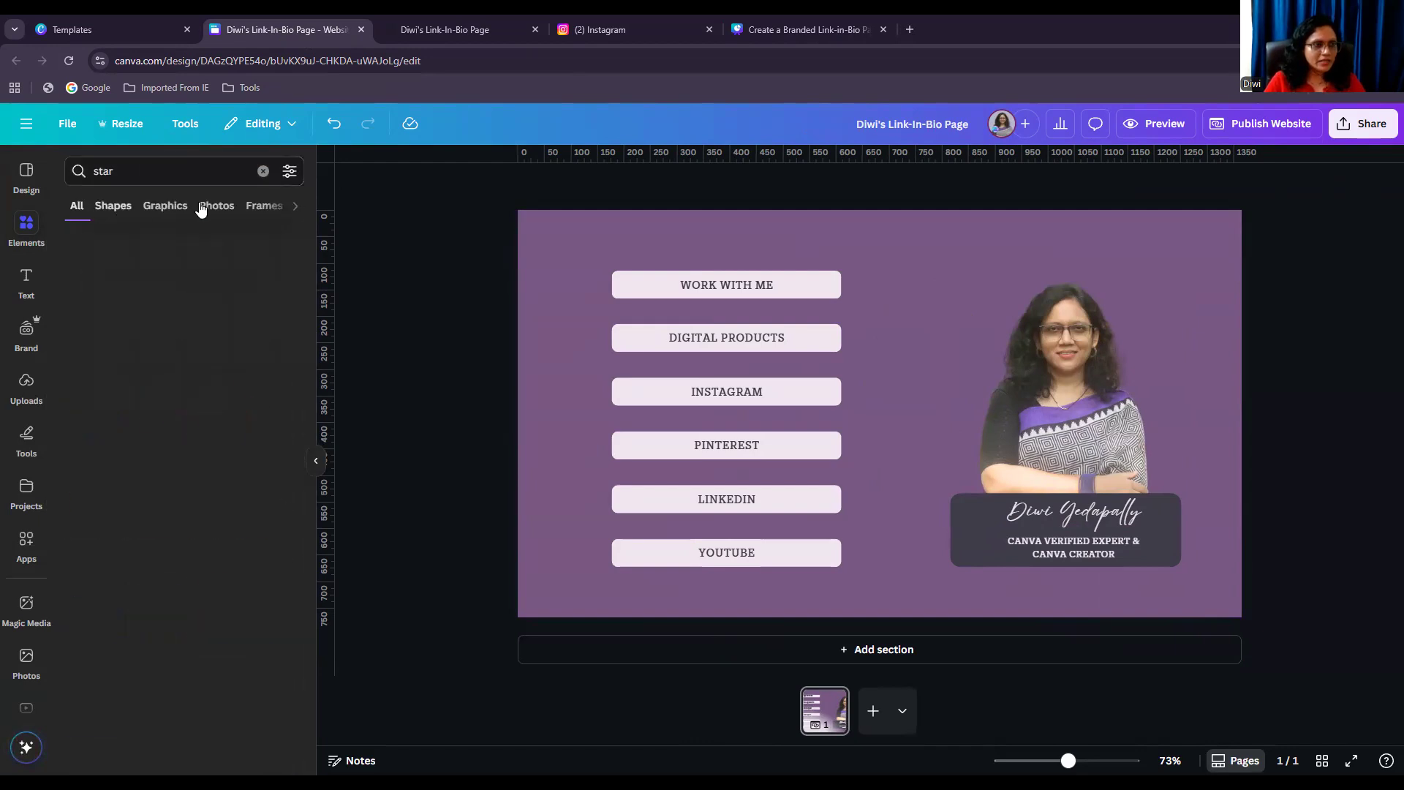
{"action": "left_click", "coordinate": [165, 205]}
{"action": "left_click", "coordinate": [289, 170]}
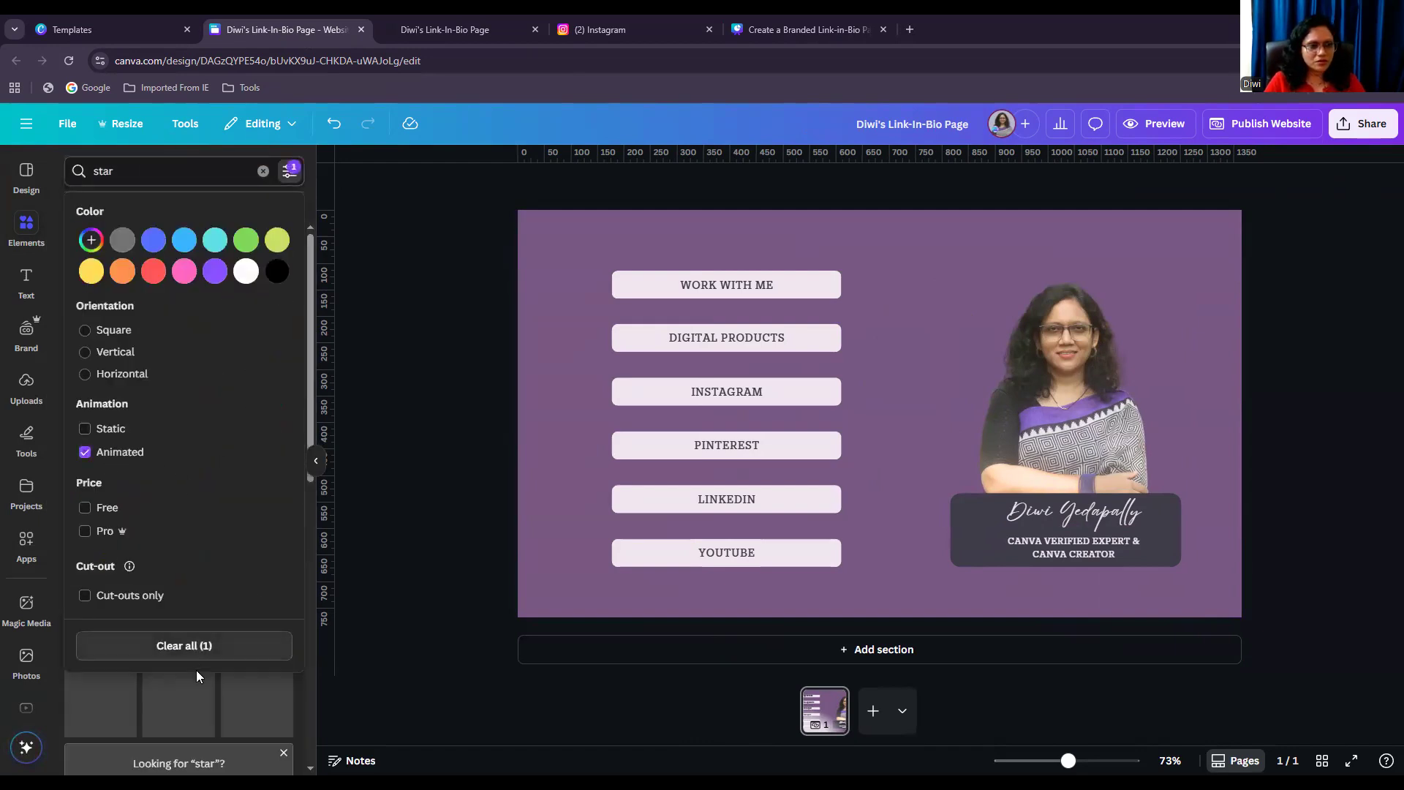
{"action": "left_click", "coordinate": [378, 465]}
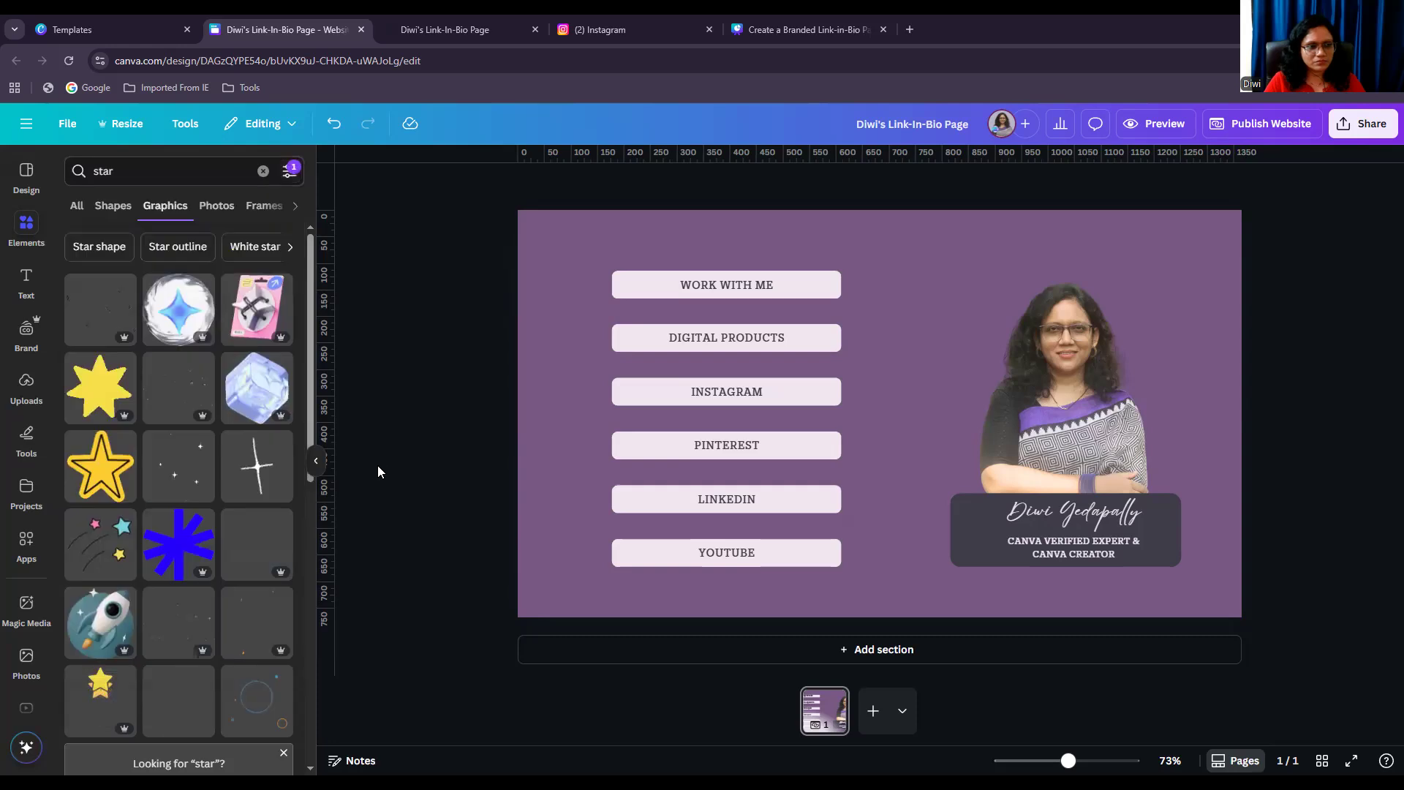
Add the animated white sparkling stars graphic and place it between the Instagram and Pinterest buttons and the photo
{"action": "left_click", "coordinate": [178, 465]}
{"action": "left_click_drag", "start_coordinate": [995, 577], "coordinate": [611, 600]}
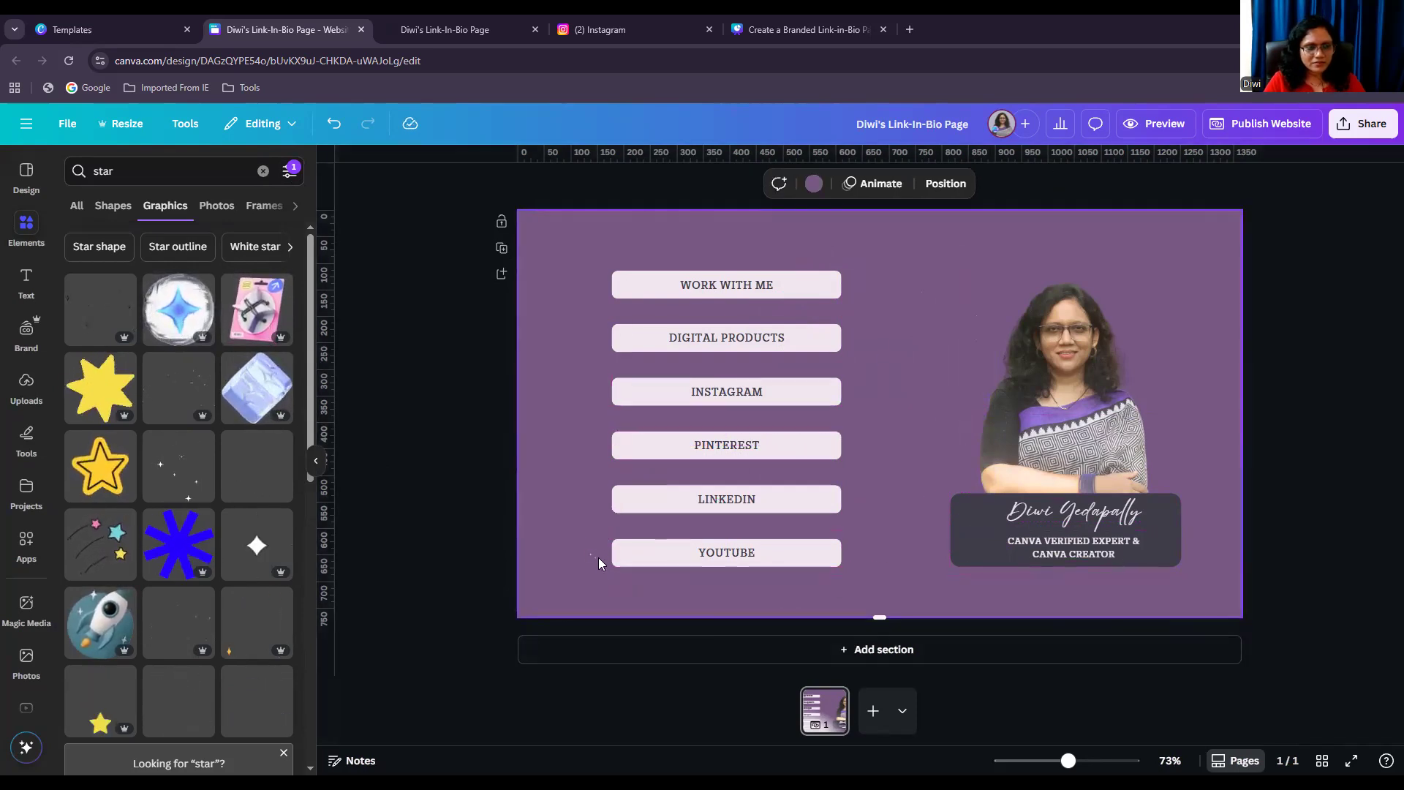
{"action": "left_click", "coordinate": [1285, 458]}
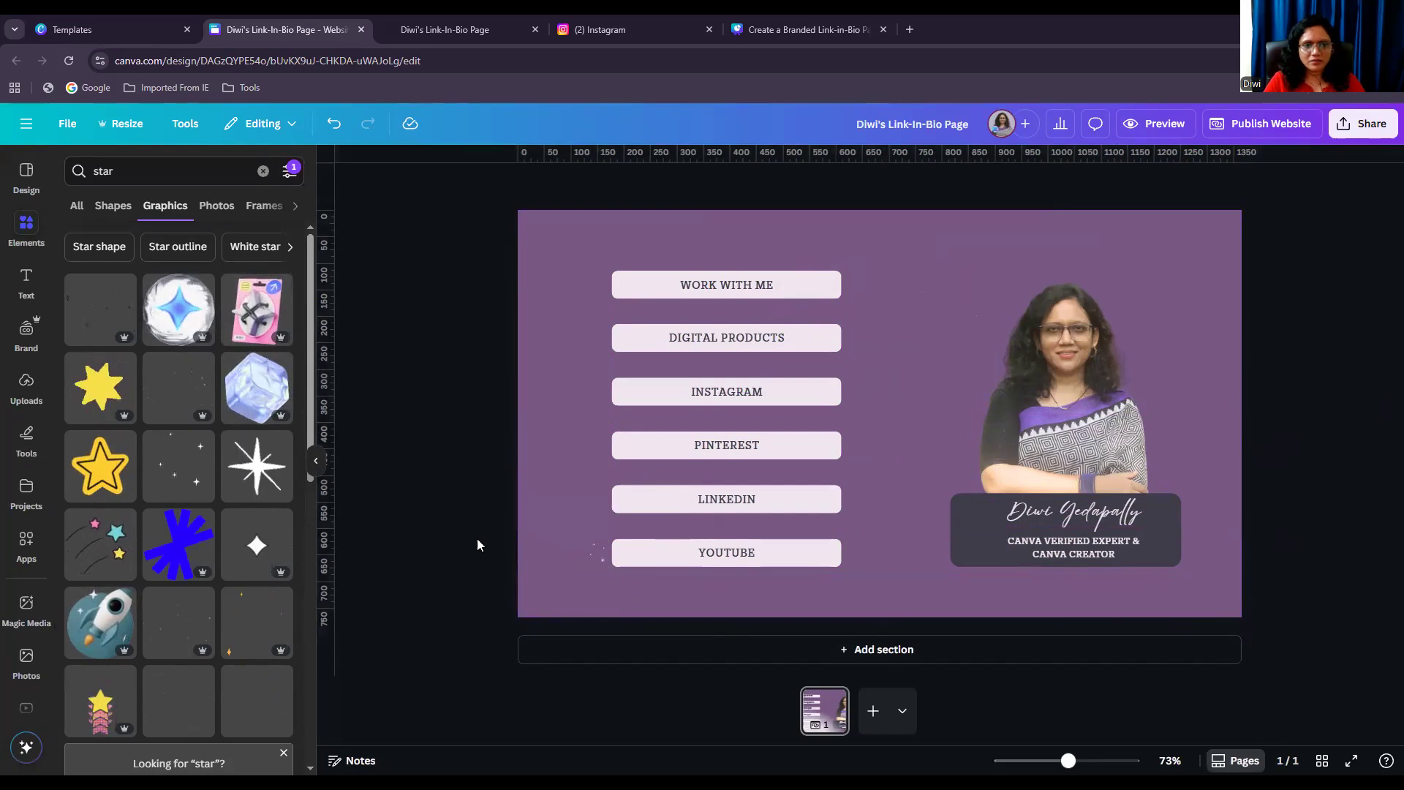
{"action": "left_click", "coordinate": [605, 568]}
{"action": "left_click_drag", "start_coordinate": [605, 567], "coordinate": [893, 404]}
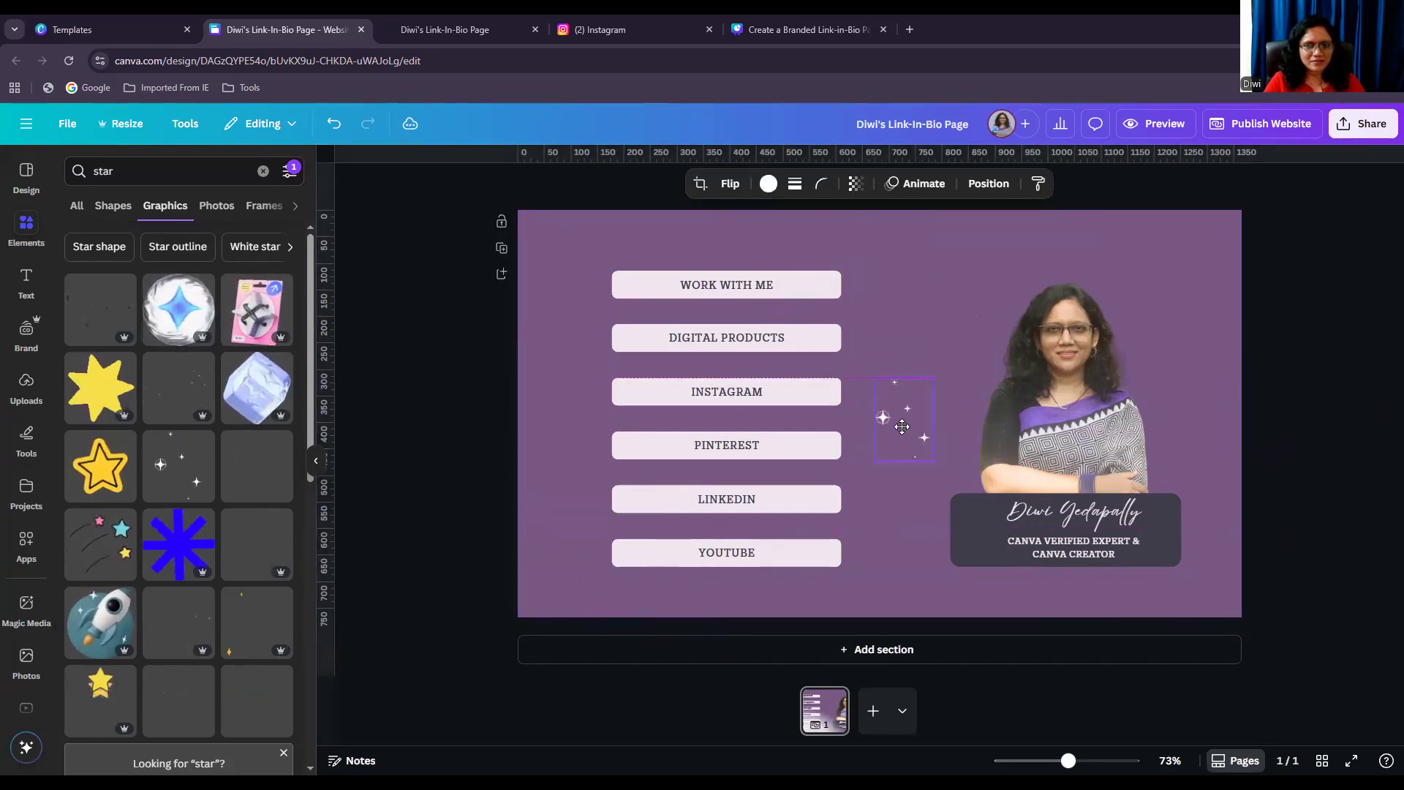
{"action": "left_click", "coordinate": [1227, 441]}
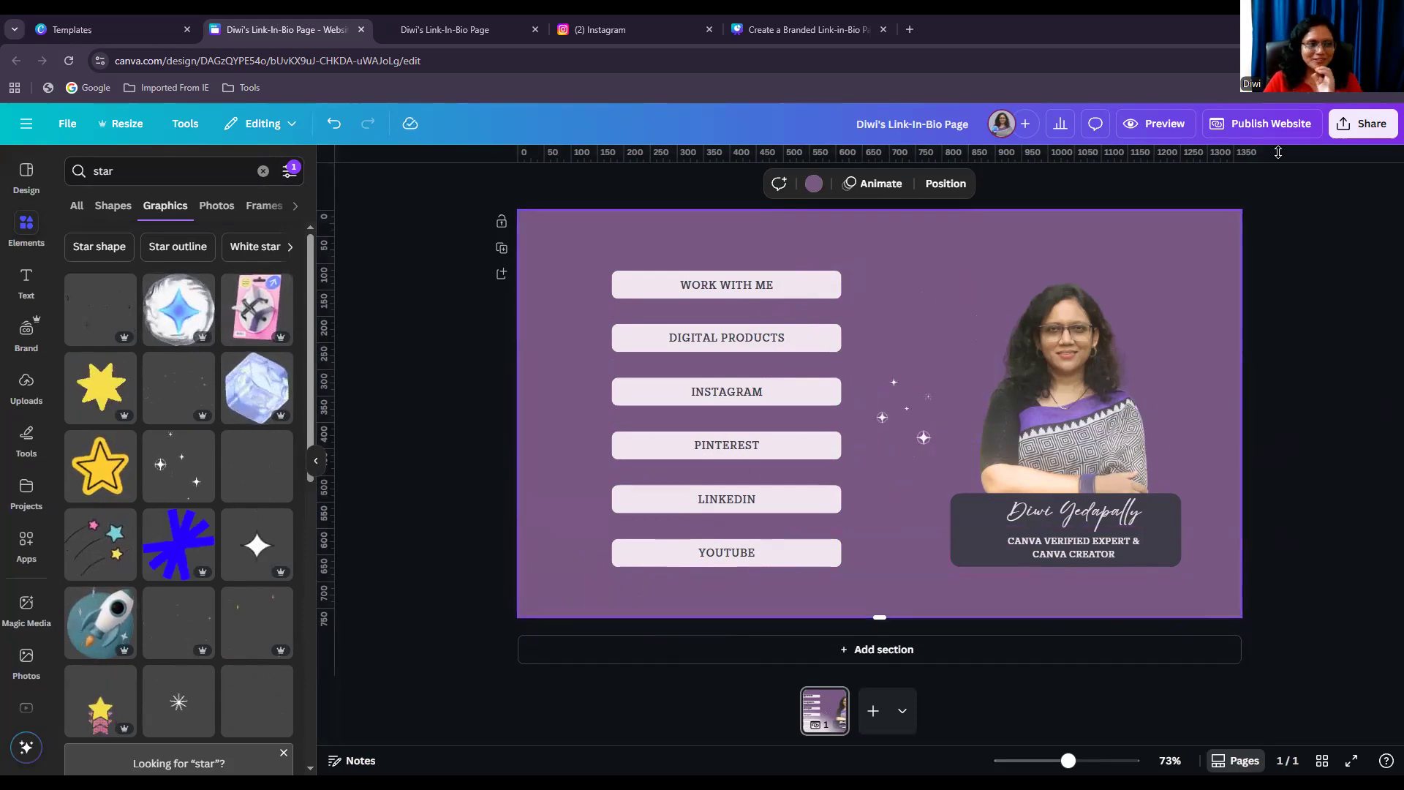
Republish the website with the star animation and check the live page
{"action": "left_click", "coordinate": [1282, 126]}
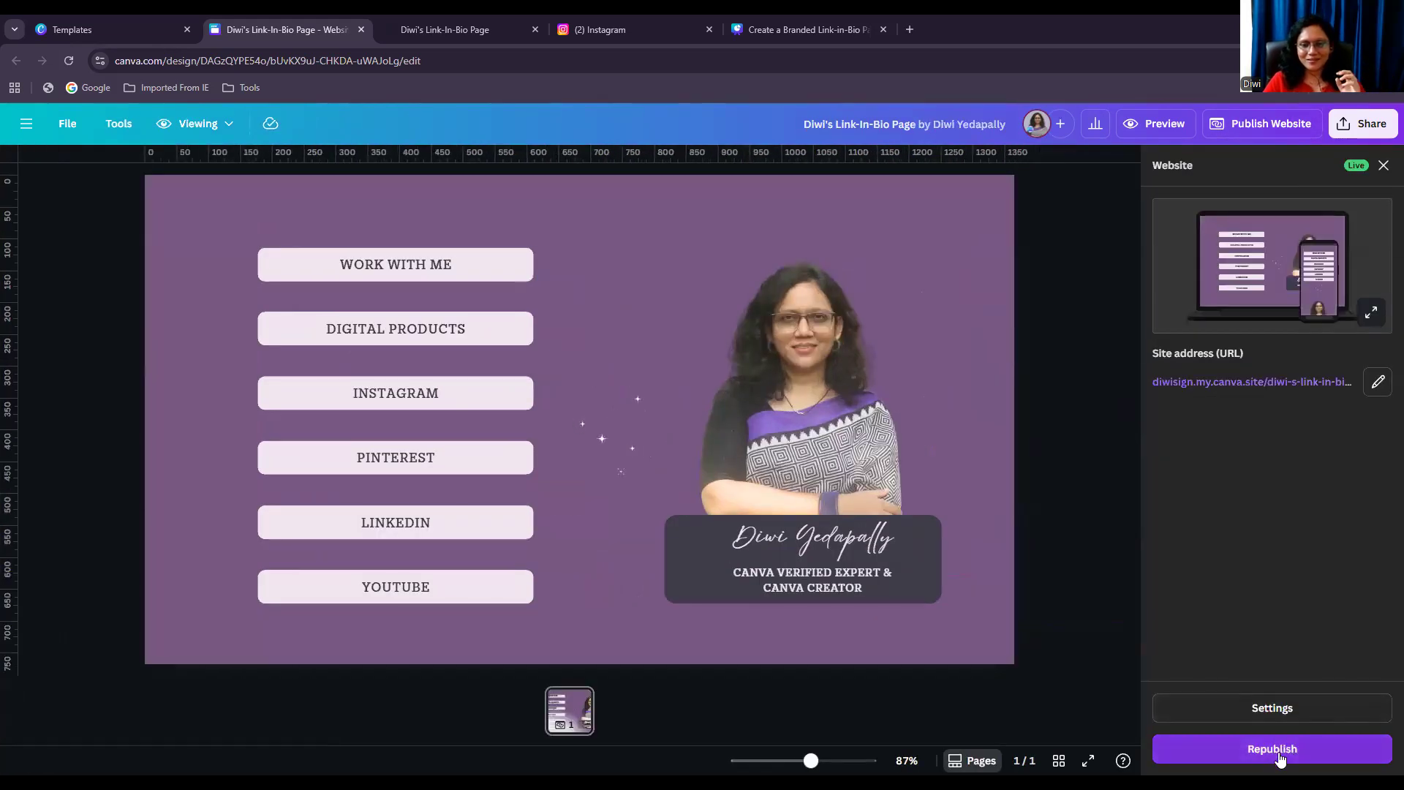
{"action": "left_click", "coordinate": [1280, 754]}
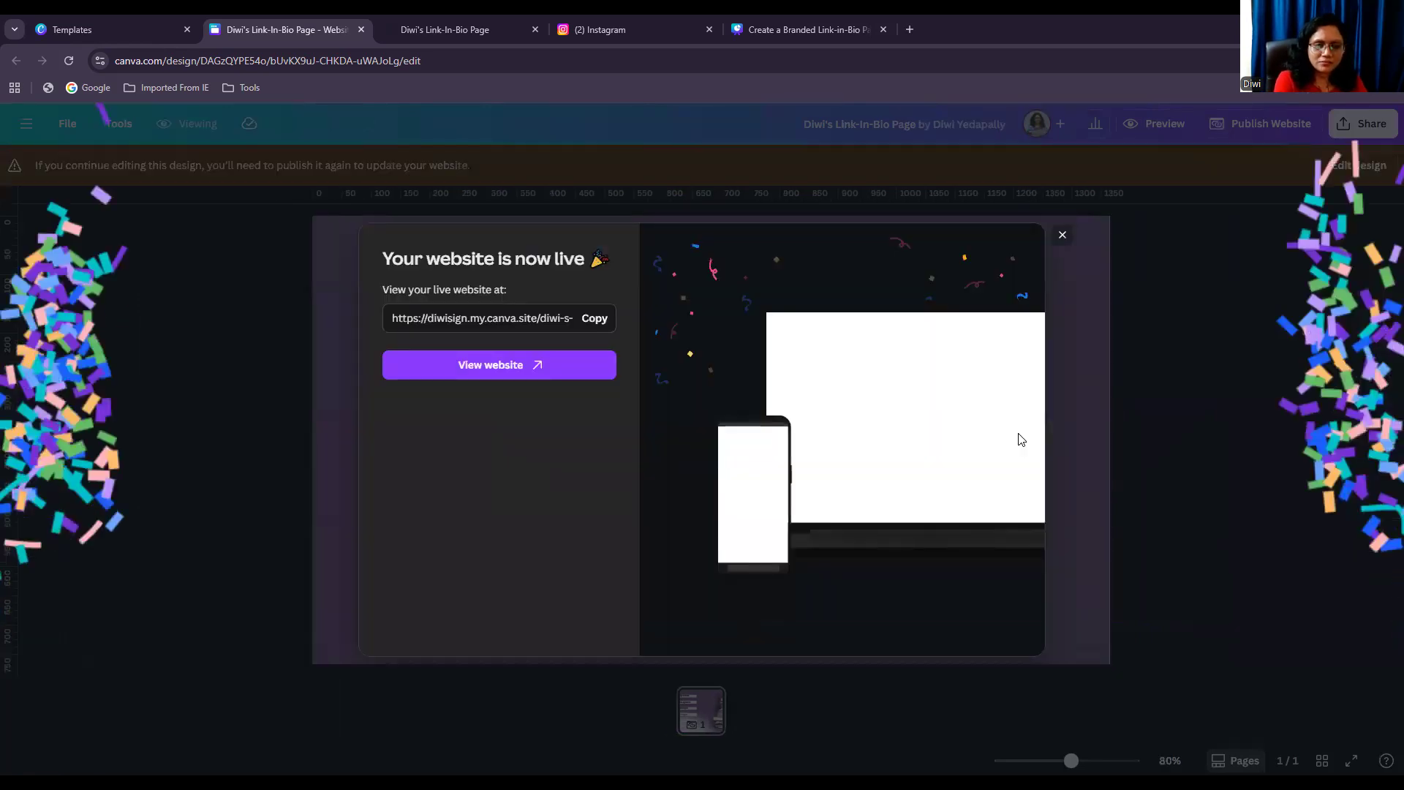
{"action": "left_click", "coordinate": [500, 32]}
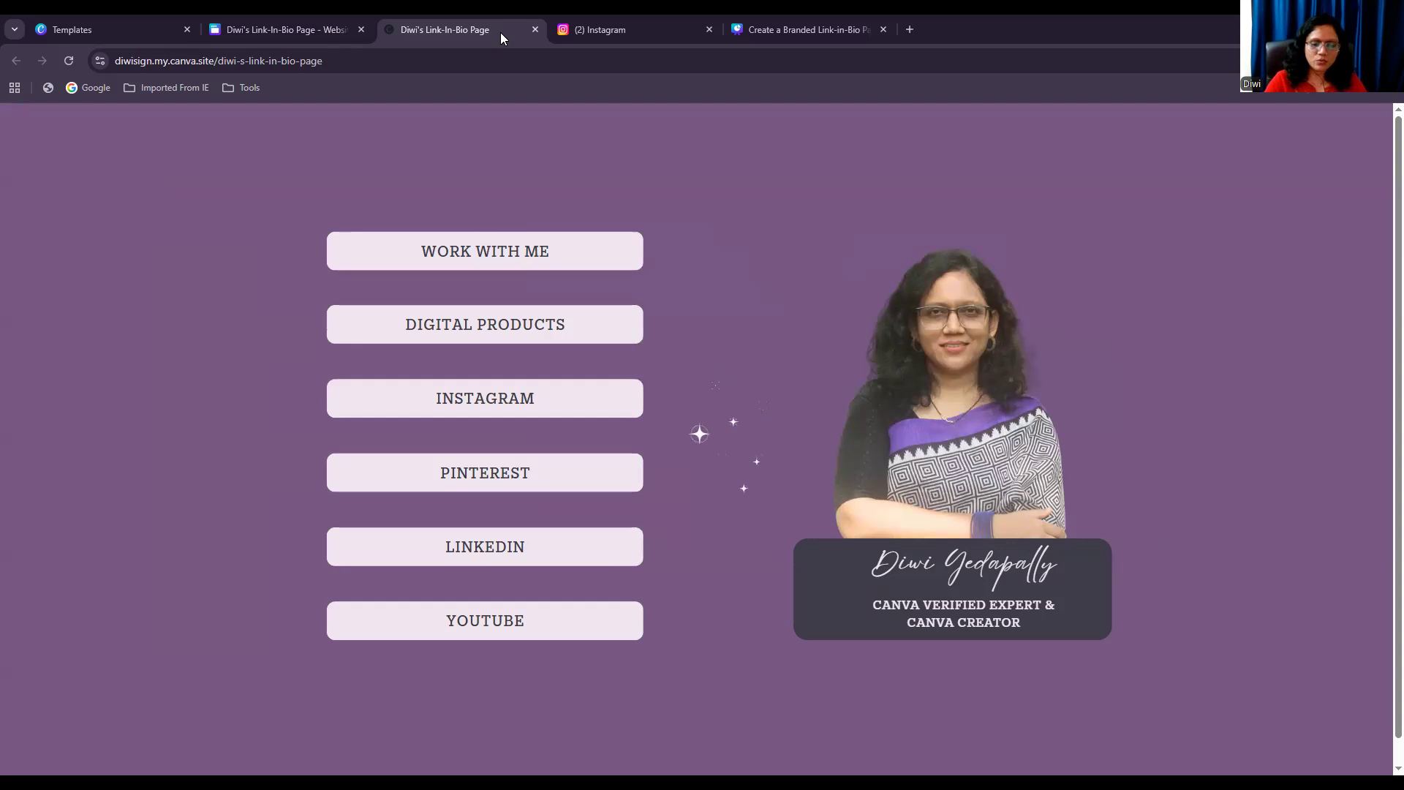
Return to the Canva design, resume editing, and create and copy a template link for sharing it
{"action": "left_click", "coordinate": [291, 29]}
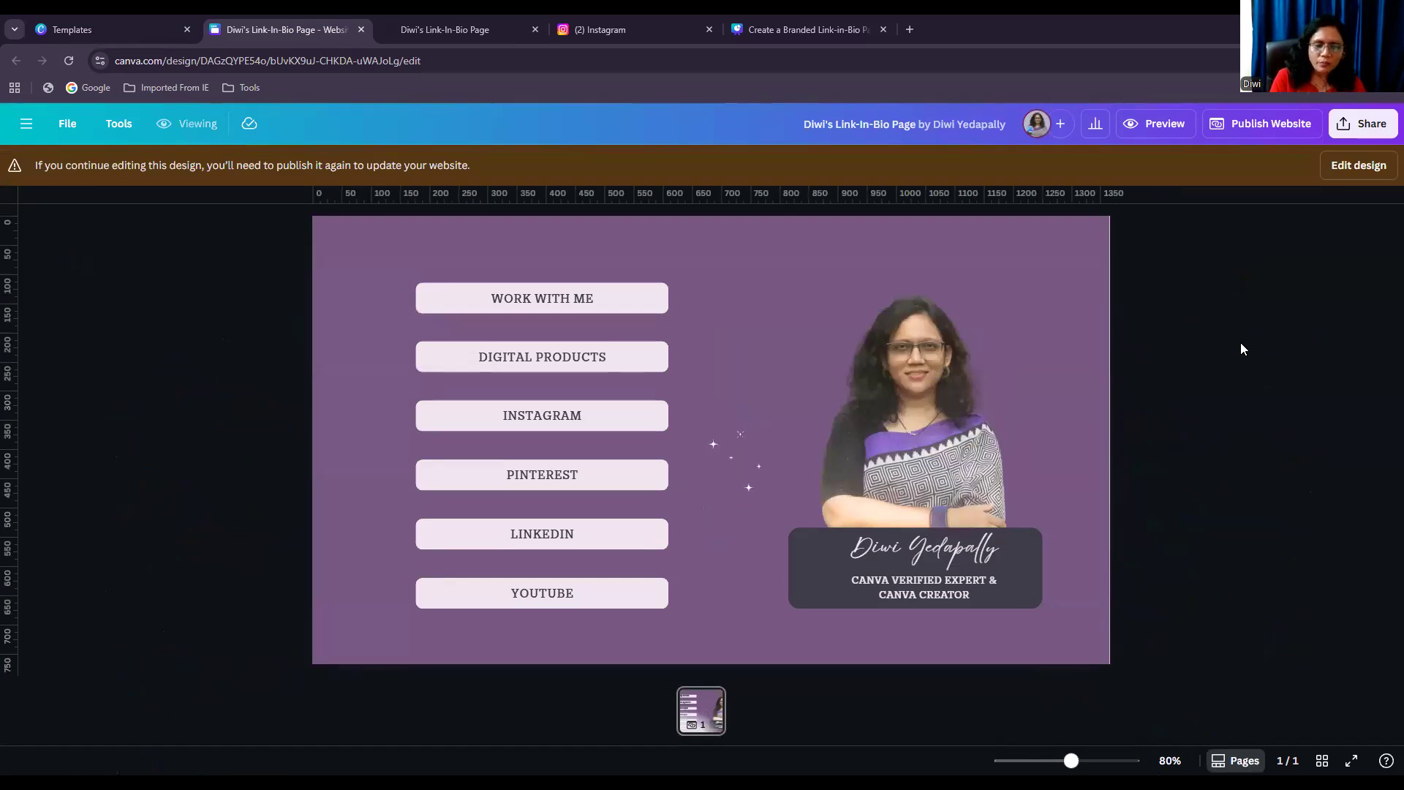
{"action": "left_click", "coordinate": [1355, 175]}
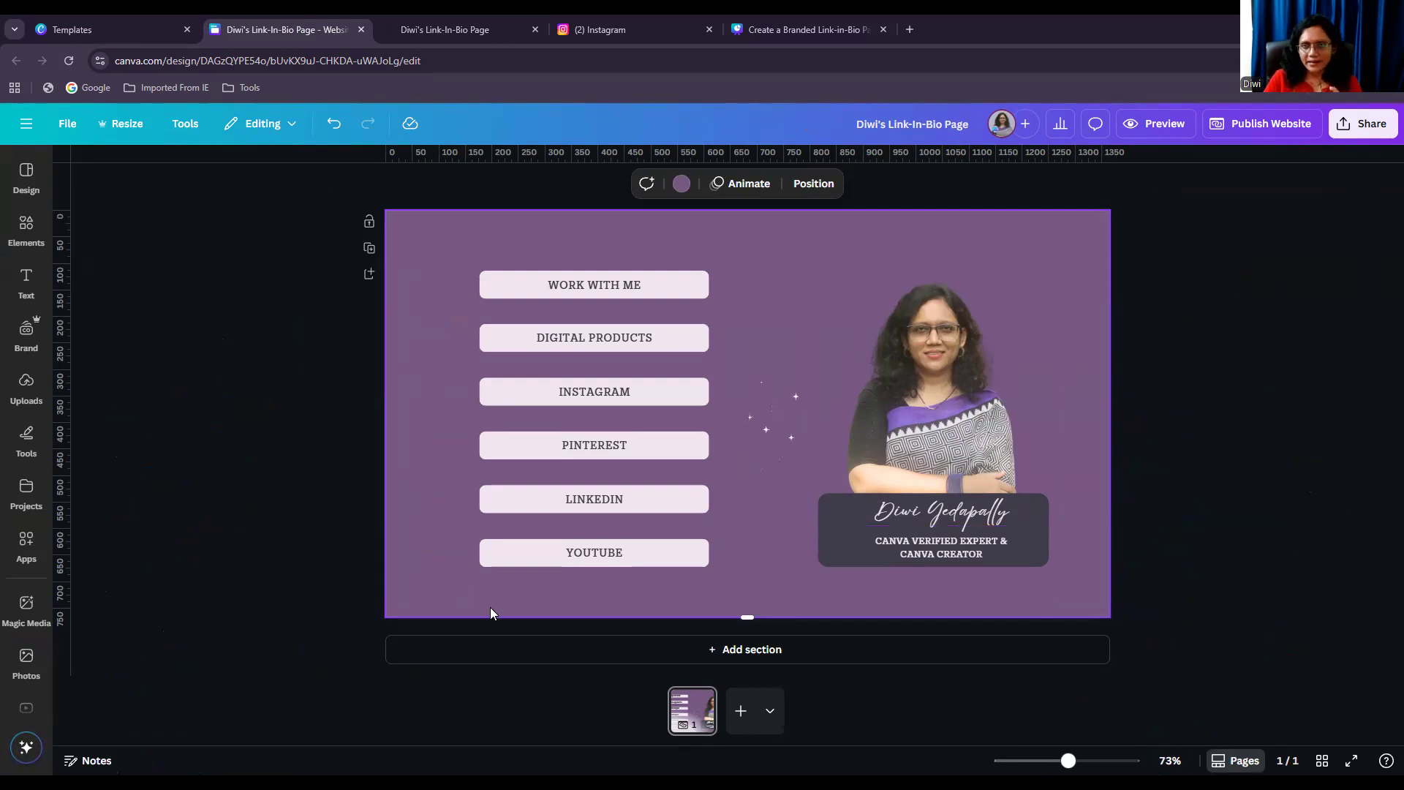
{"action": "left_click", "coordinate": [1363, 123]}
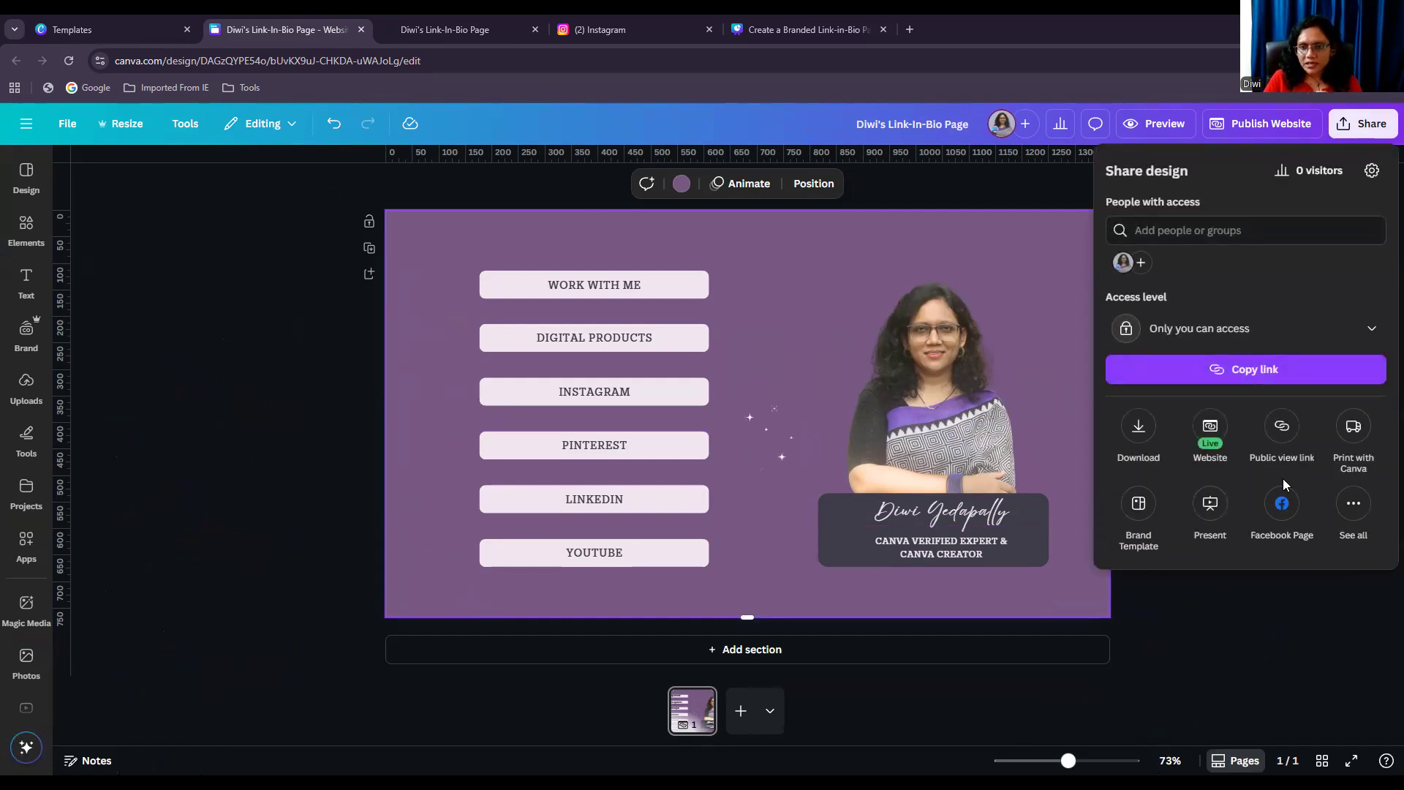
{"action": "left_click", "coordinate": [1355, 504]}
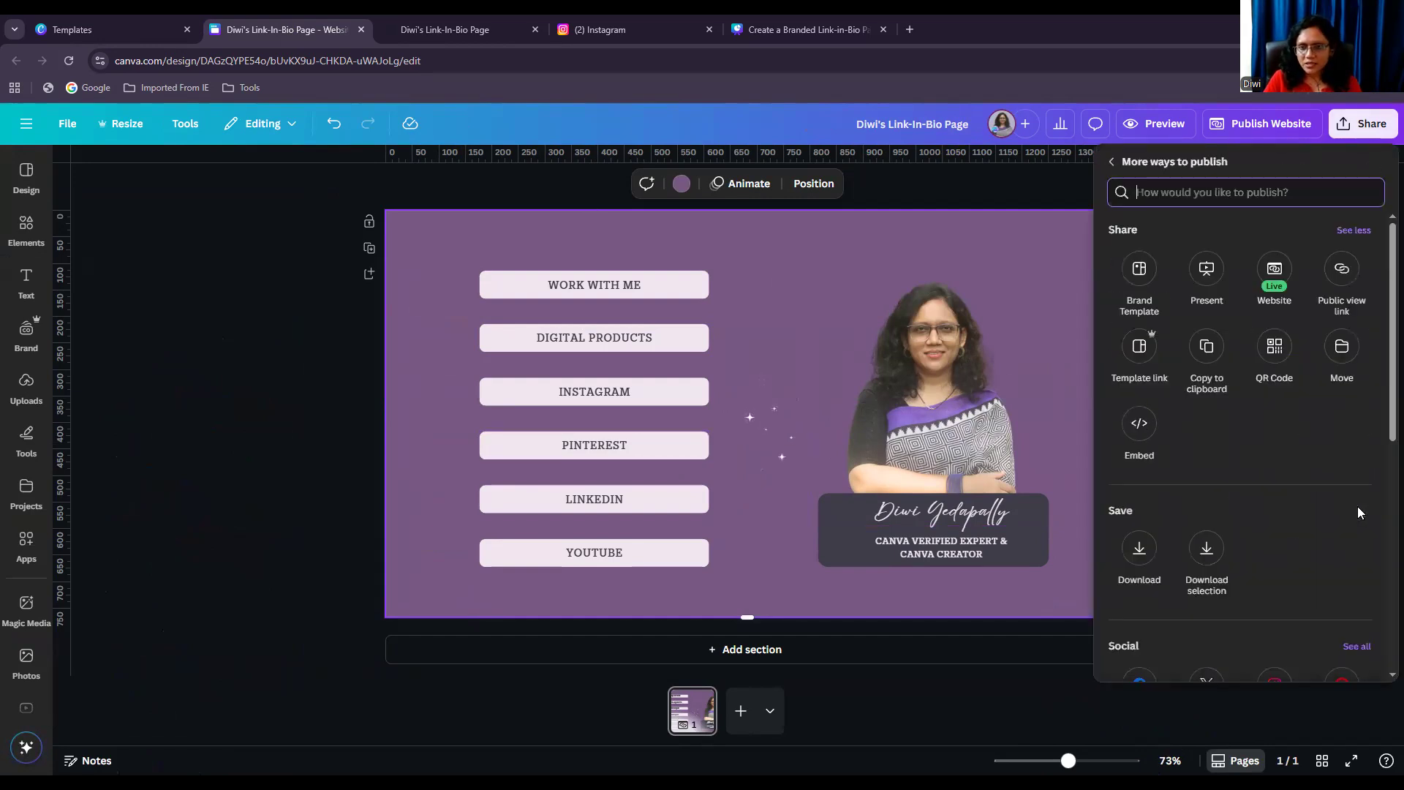
{"action": "left_click", "coordinate": [1142, 351]}
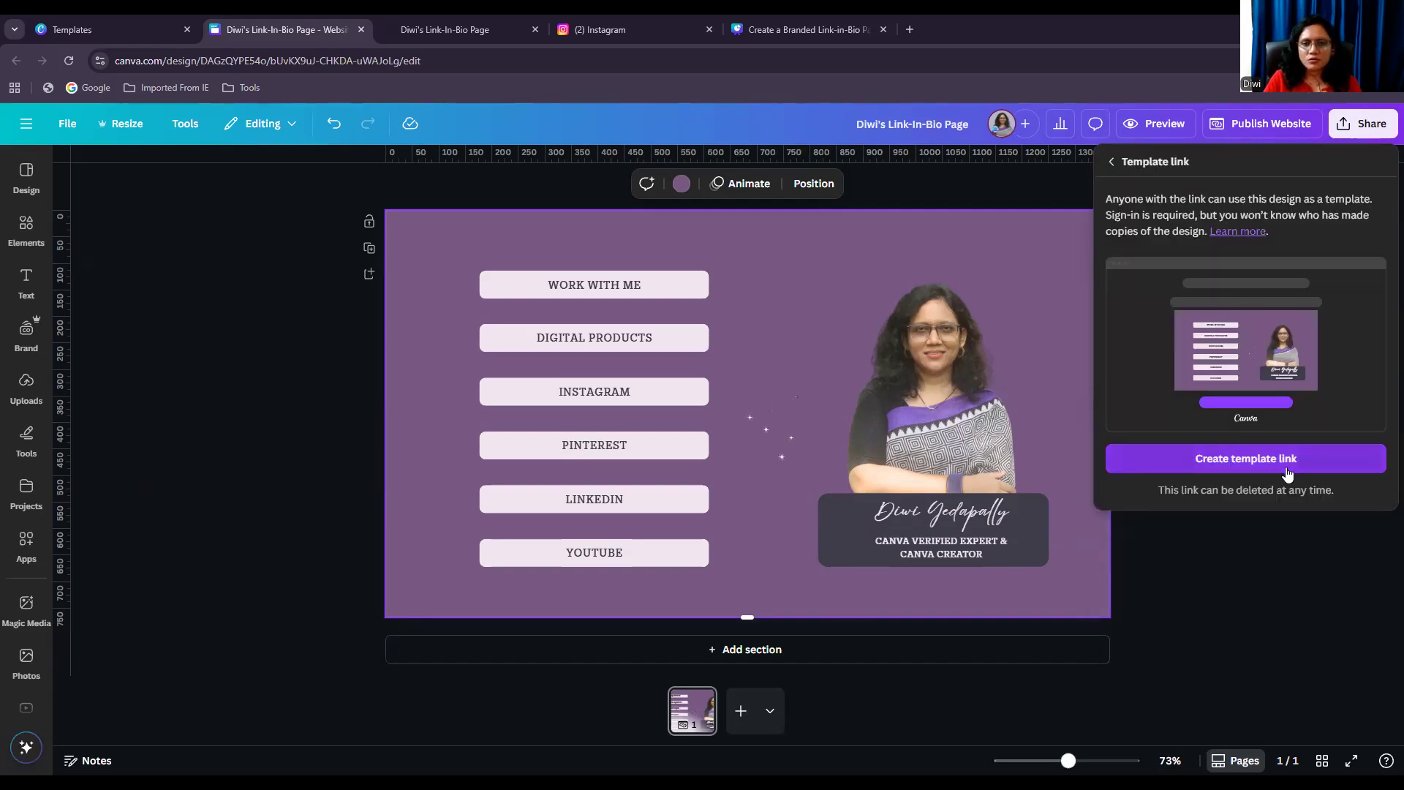
{"action": "left_click", "coordinate": [1280, 459]}
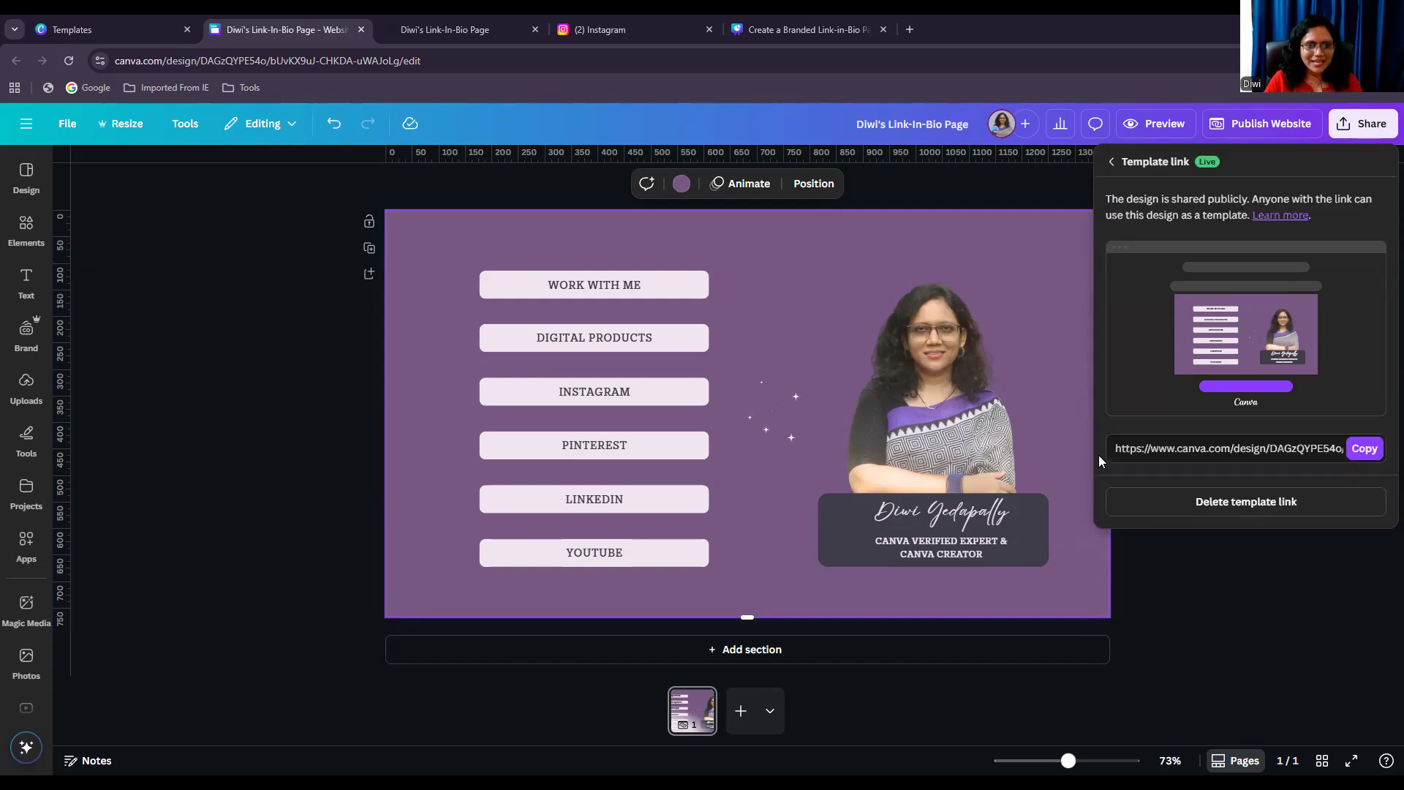
{"action": "left_click", "coordinate": [1361, 449]}
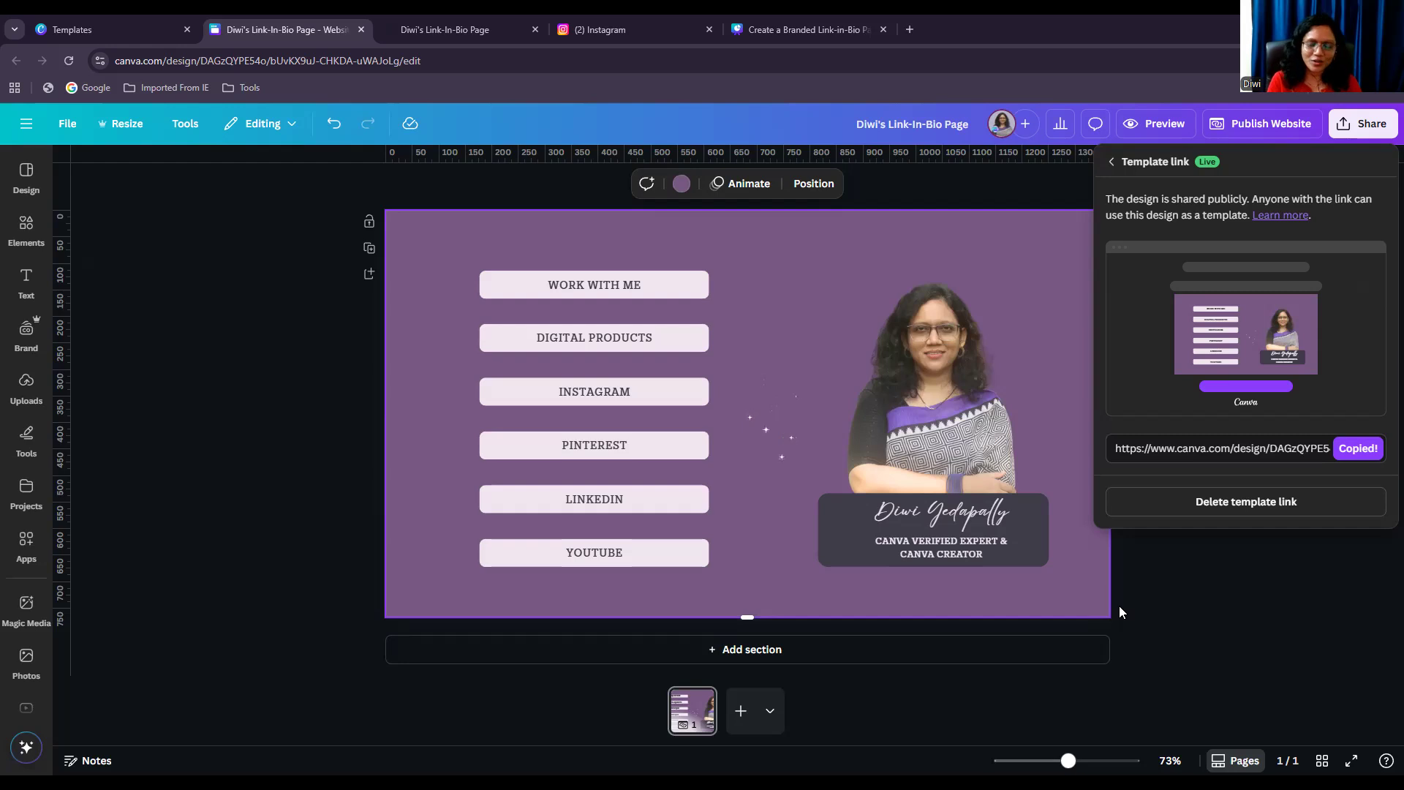
{"action": "left_click", "coordinate": [1348, 689]}
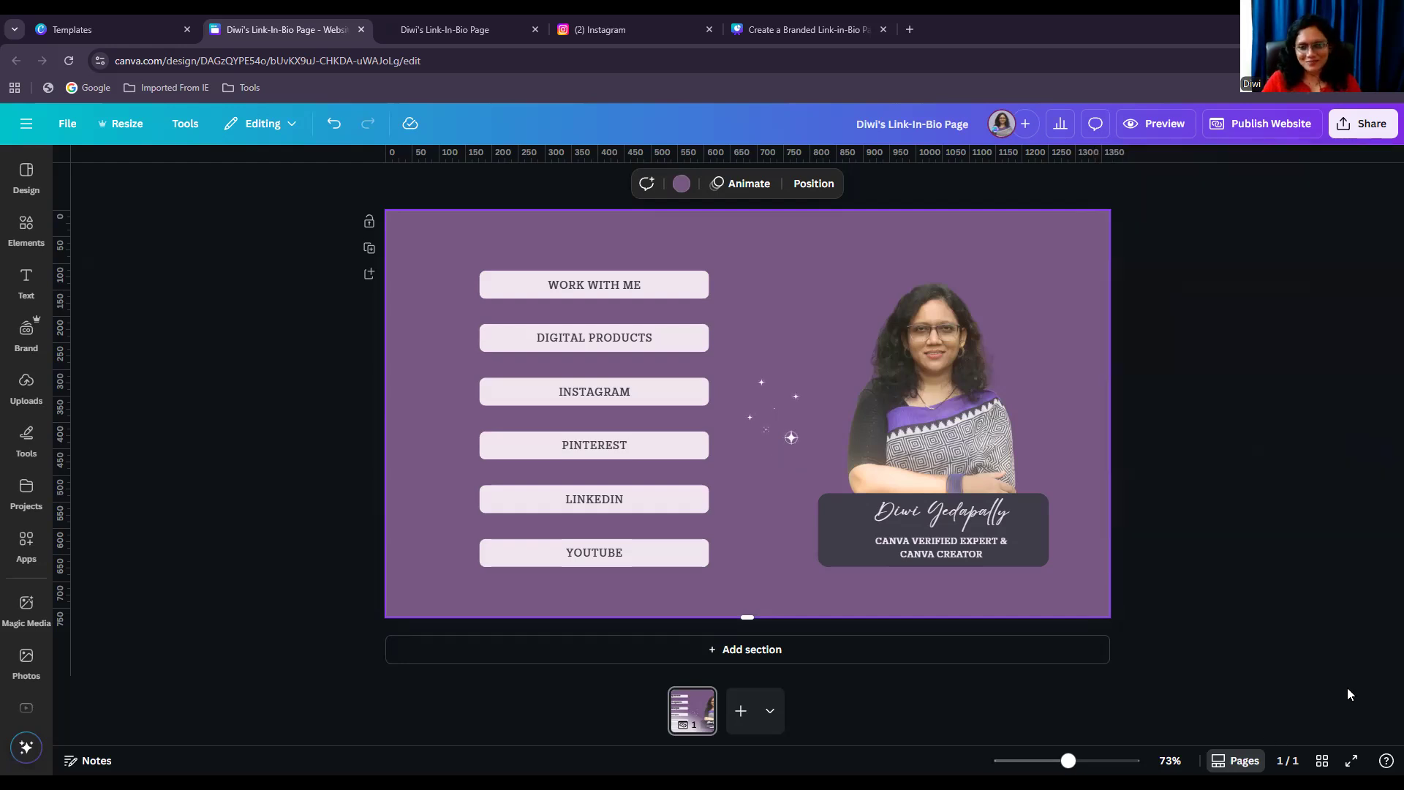